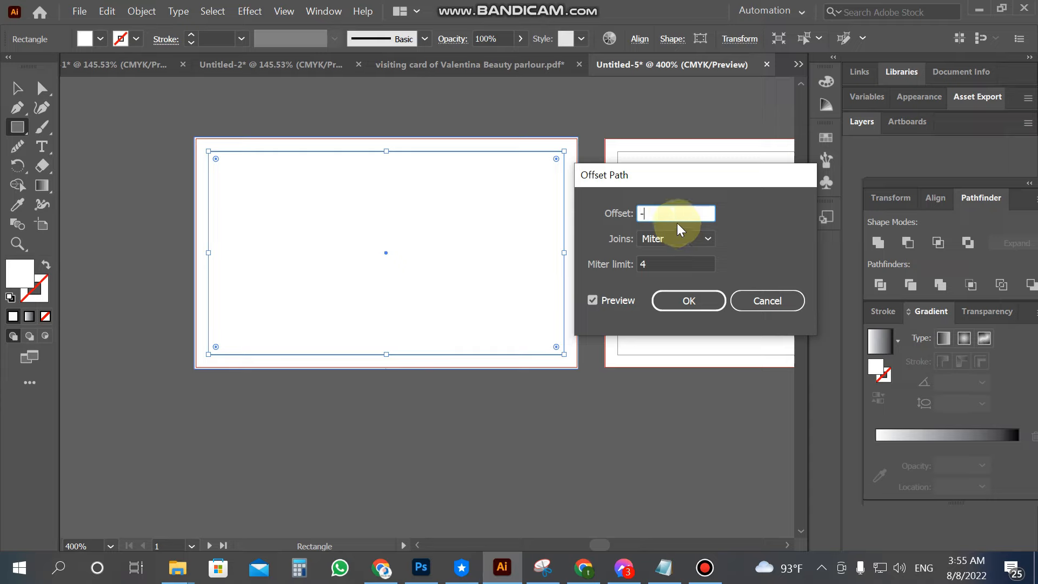
- Offset the upper-left card's artboard-sized rectangle inward with an Offset Path value of -0.15
text(0.15)
click(598, 298)
click(598, 299)
click(705, 306)
- Convert the new inner rectangle on the first artboard into a guide and lock the guides
click(17, 88)
click(265, 168)
click(275, 170)
right_click(275, 169)
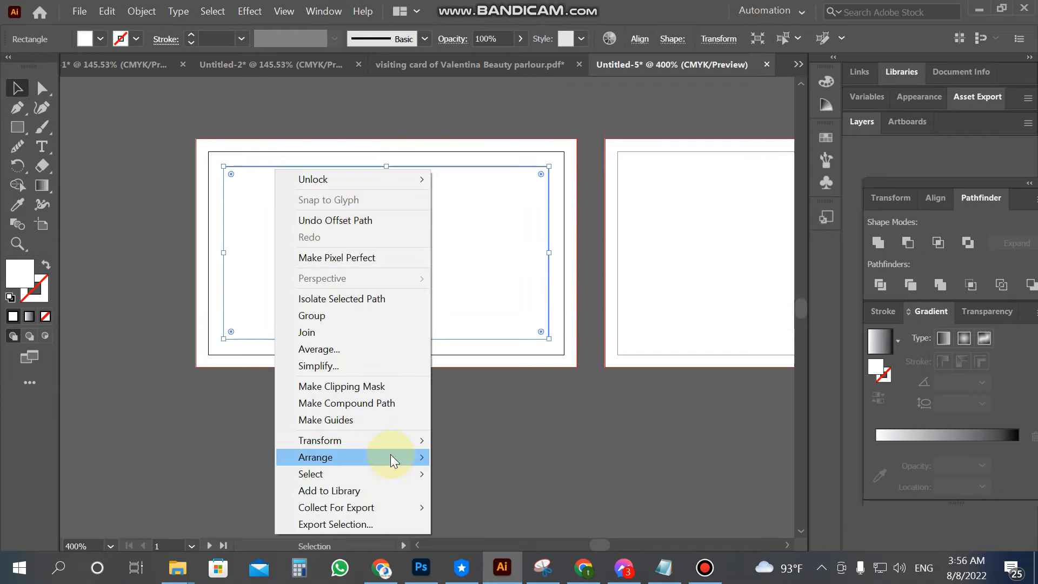
click(349, 417)
right_click(366, 242)
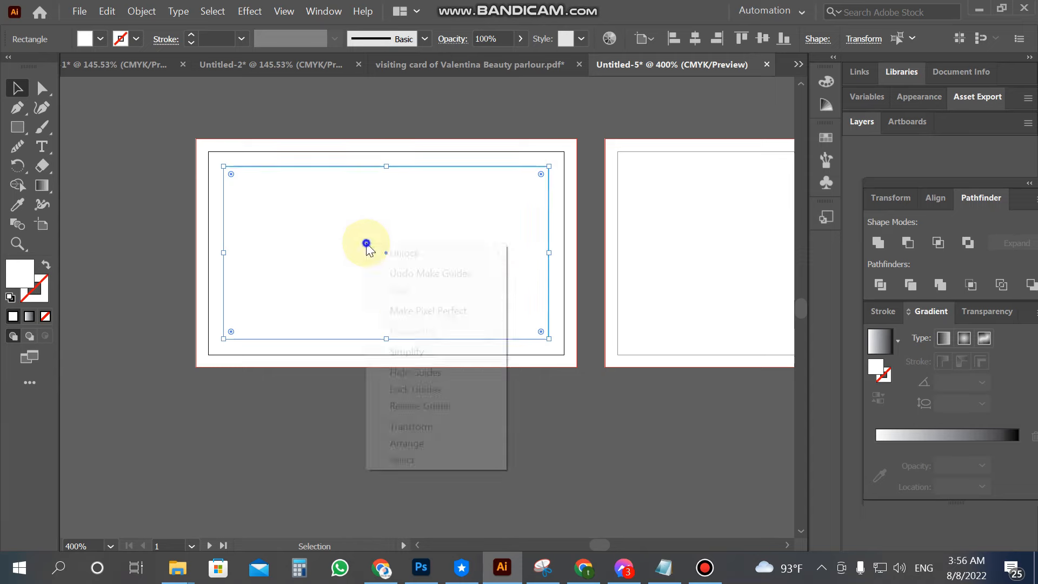
click(424, 391)
click(625, 320)
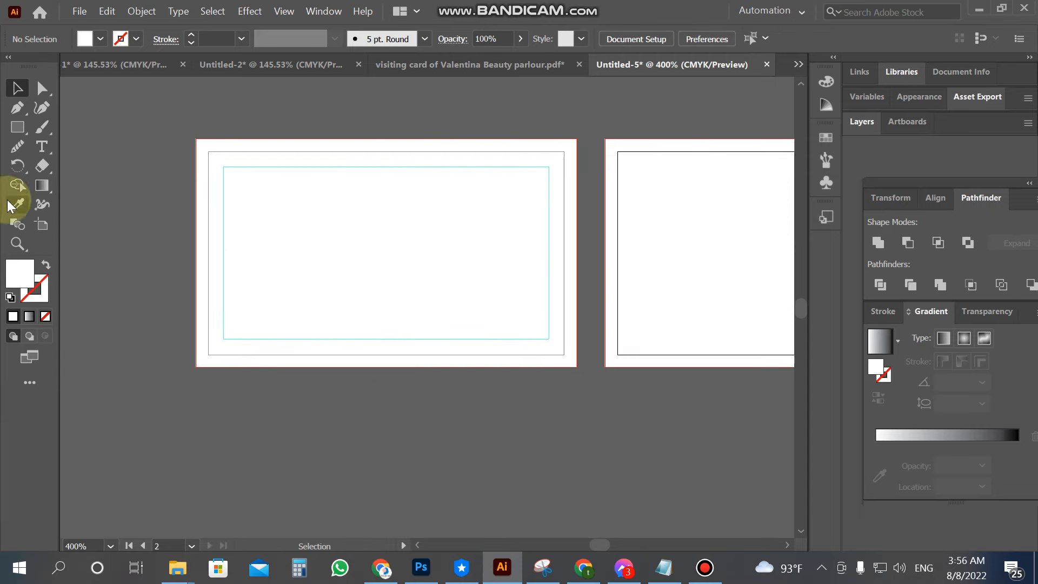
- Remove the second artboard and, with all objects unlocked, delete the white rectangle left in its place
click(42, 224)
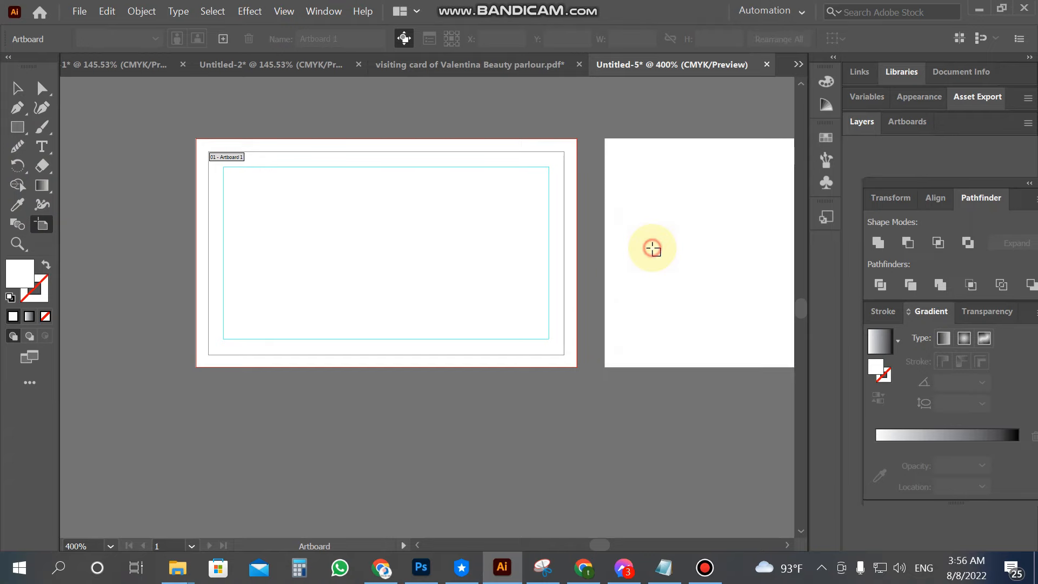
click(17, 89)
key(z)
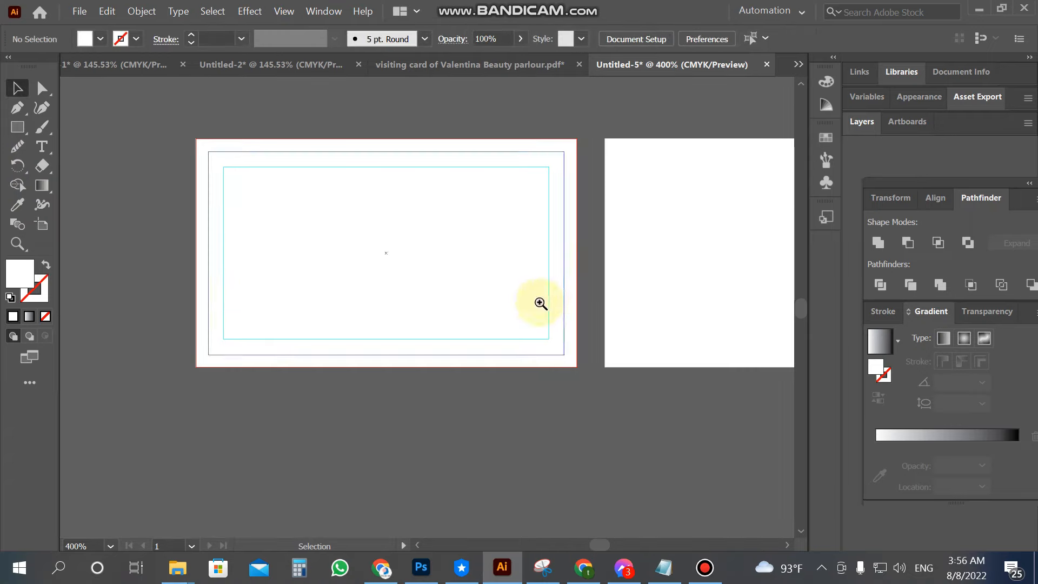
alt+click(539, 300)
click(19, 89)
click(141, 12)
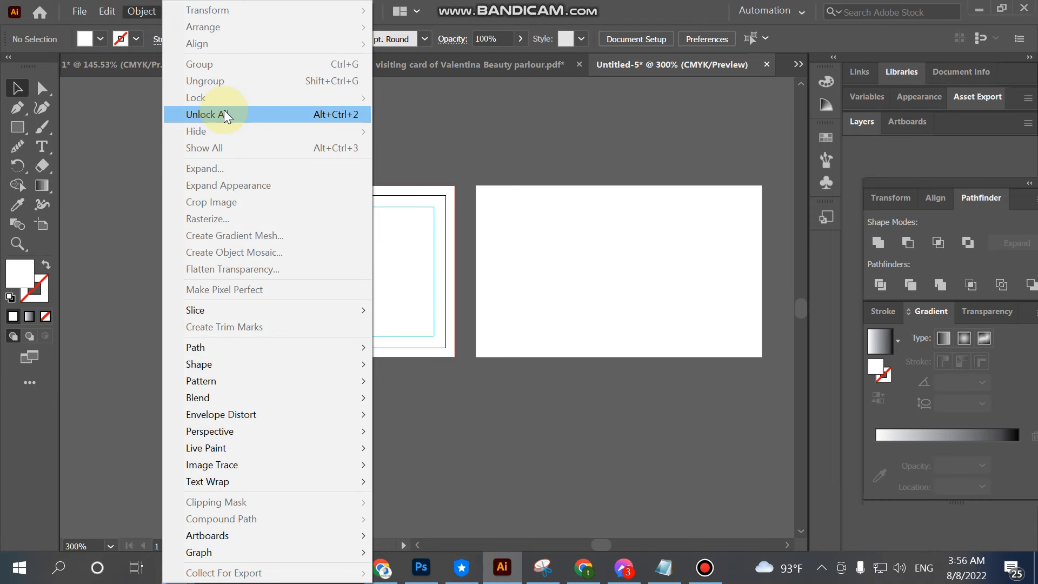
click(222, 108)
click(555, 261)
key(Delete)
- Duplicate Artboard 1 with its artwork directly below the original
scroll(117, 261, down, 1)
click(42, 225)
drag(263, 184, 268, 382)
key(super)
key(super)
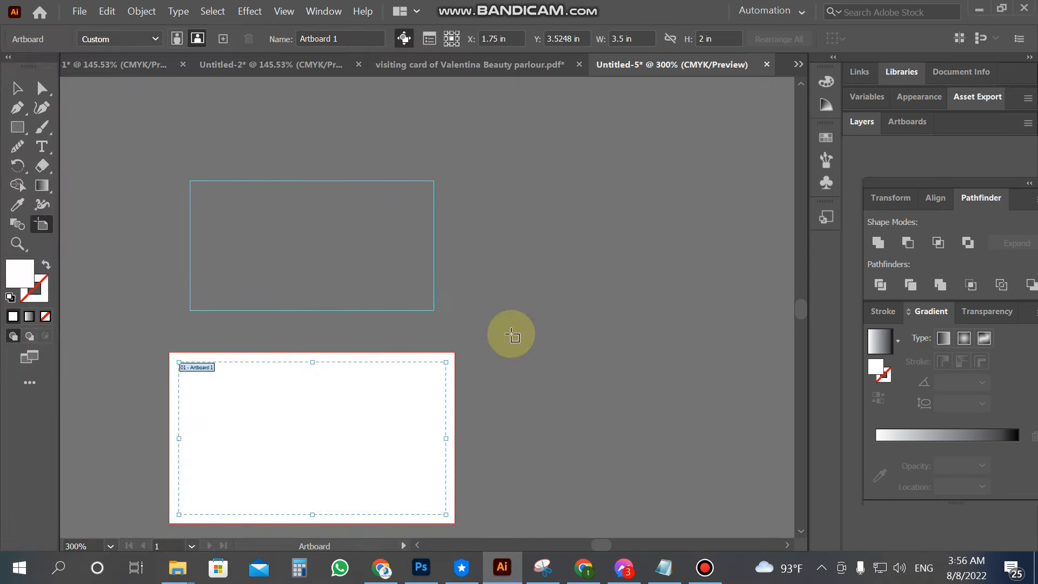
key(ctrl+z)
drag(352, 234, 348, 420)
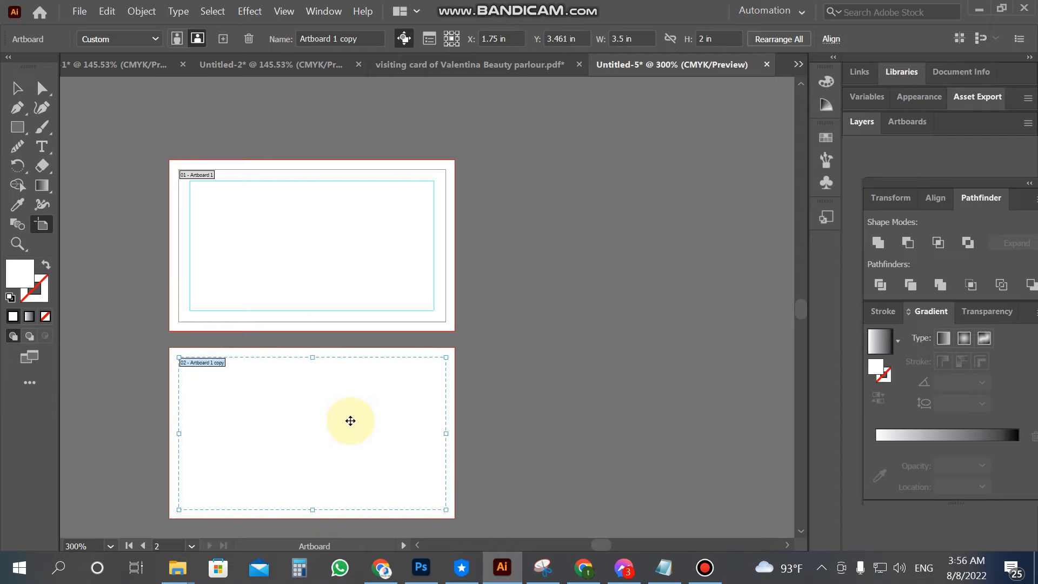
click(20, 89)
- Offset the lower card's artboard-sized rectangle inward to create a safe-area rectangle
key(z)
alt+click(243, 355)
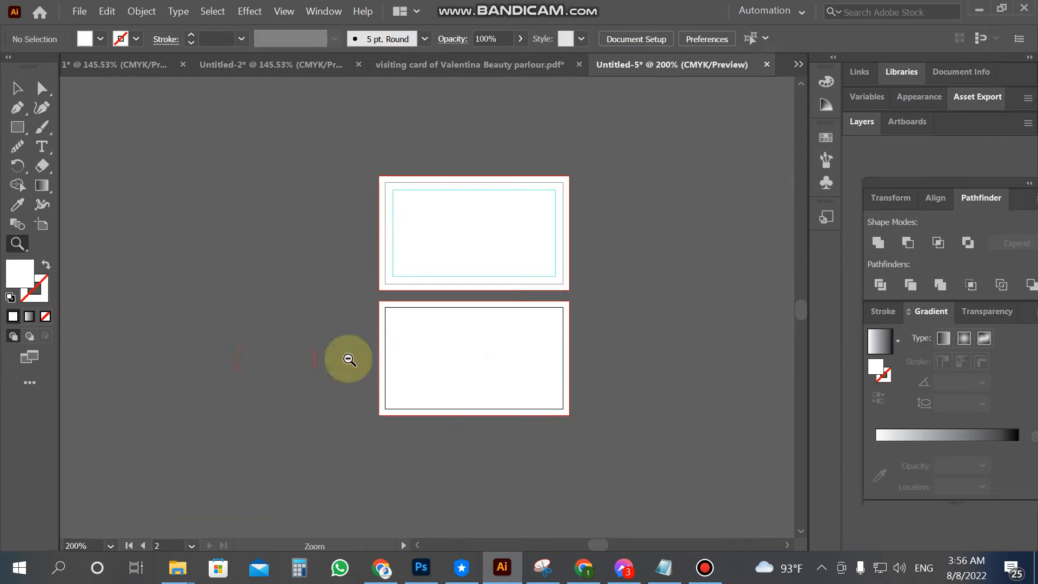
click(465, 350)
scroll(427, 277, up, 2)
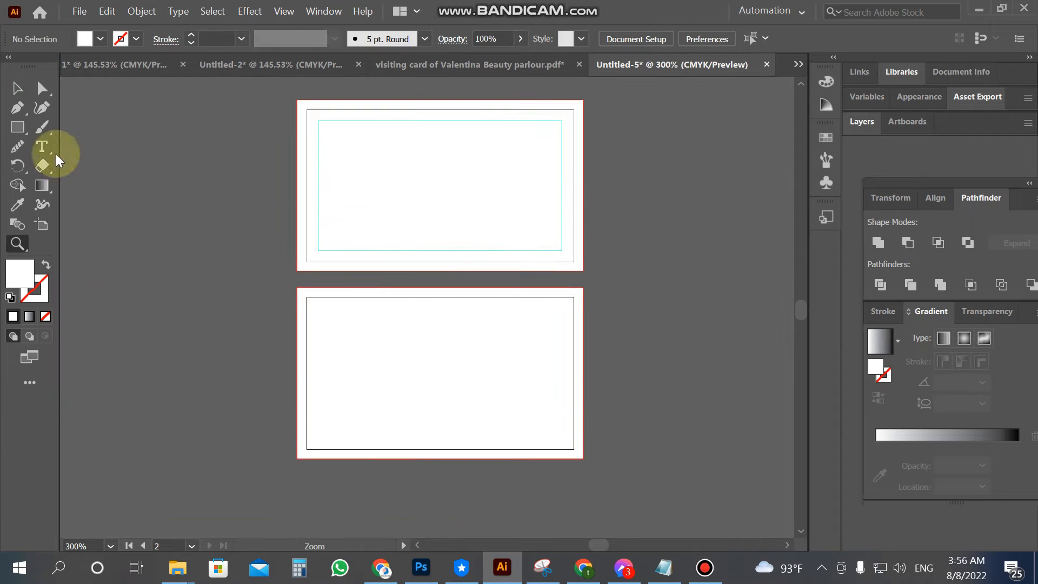
click(405, 296)
click(141, 11)
mouse_move(254, 347)
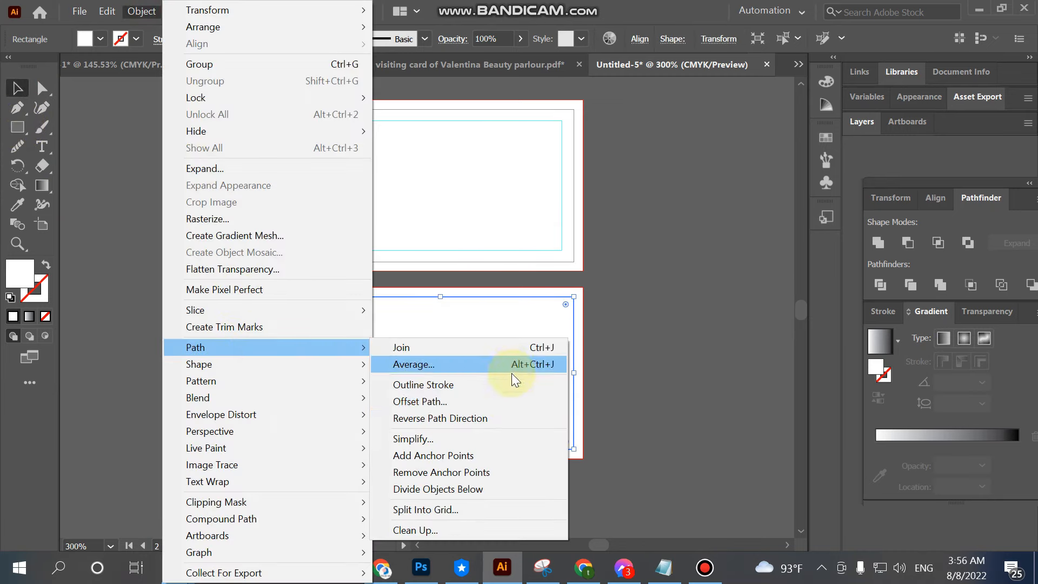
click(494, 401)
click(692, 300)
- Convert the lower card's new inner rectangle into a guide
right_click(525, 350)
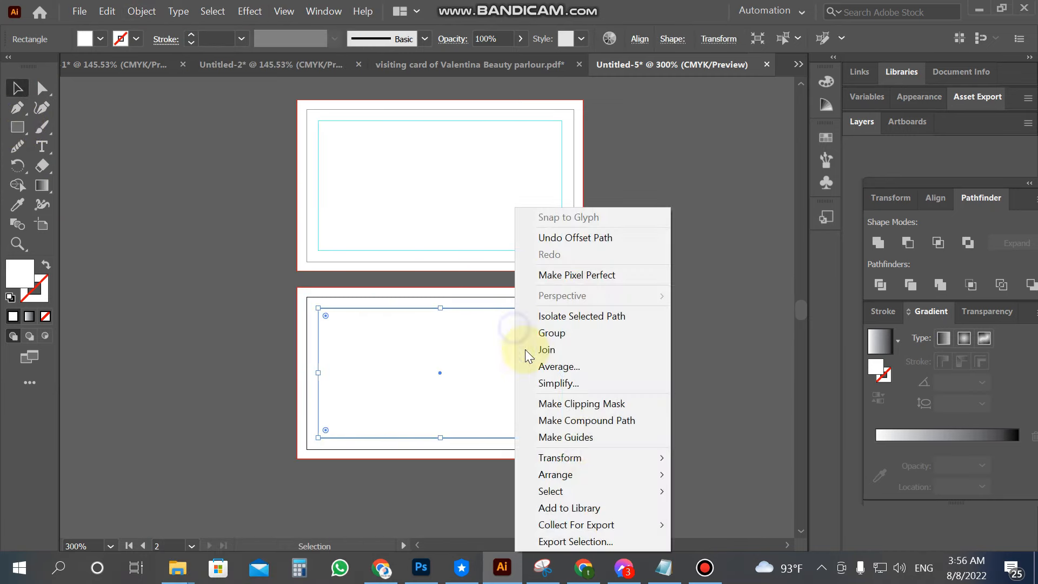
click(579, 438)
right_click(533, 416)
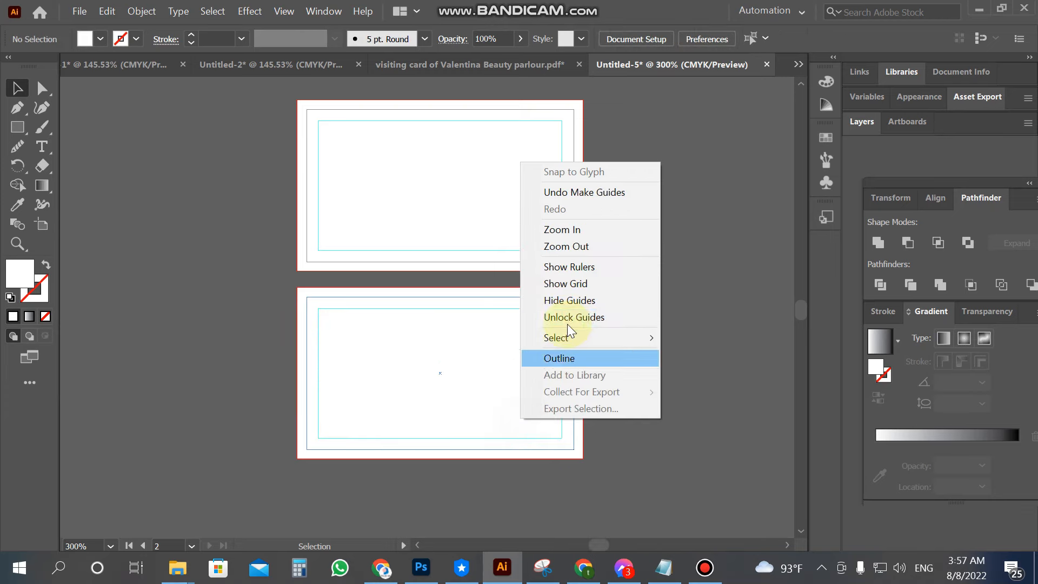
click(674, 327)
- Lock the artboard-sized and bleed-sized rectangles on the lower card
click(489, 297)
click(142, 11)
mouse_move(202, 98)
click(405, 98)
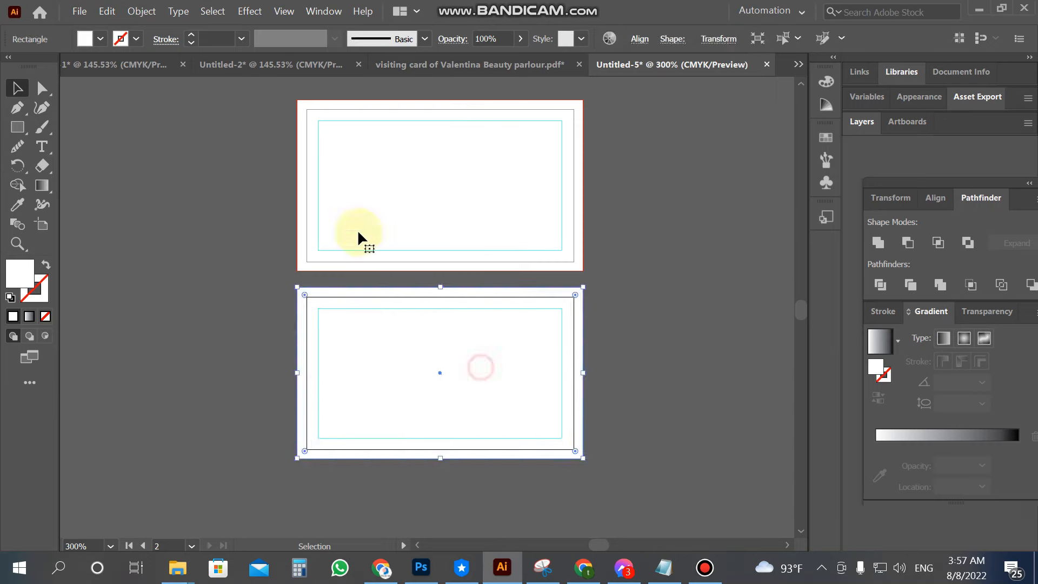
click(142, 11)
click(405, 96)
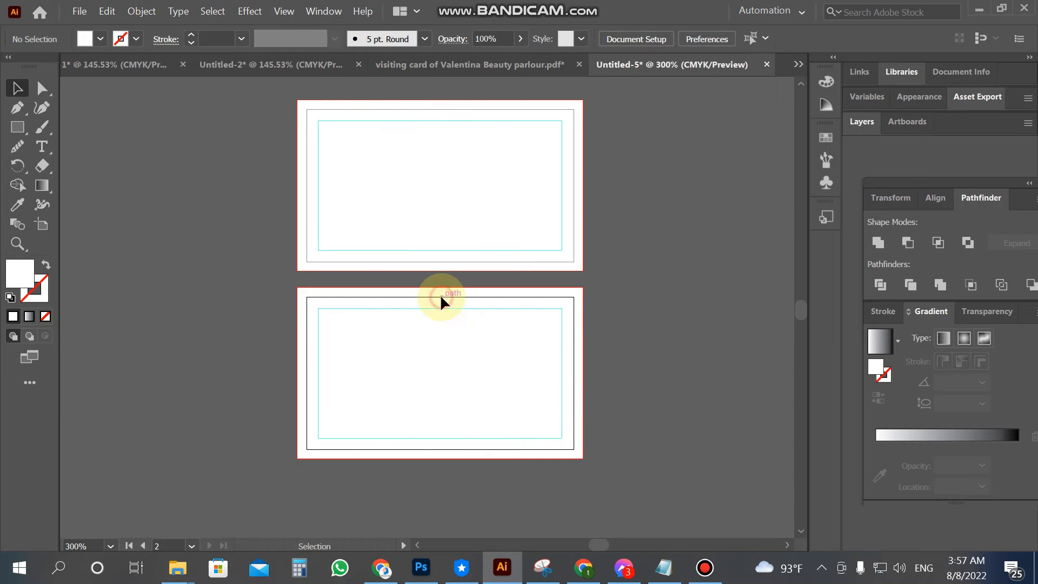
- Draw a full-height rectangle over the left part of the upper card and fill it with black
click(19, 130)
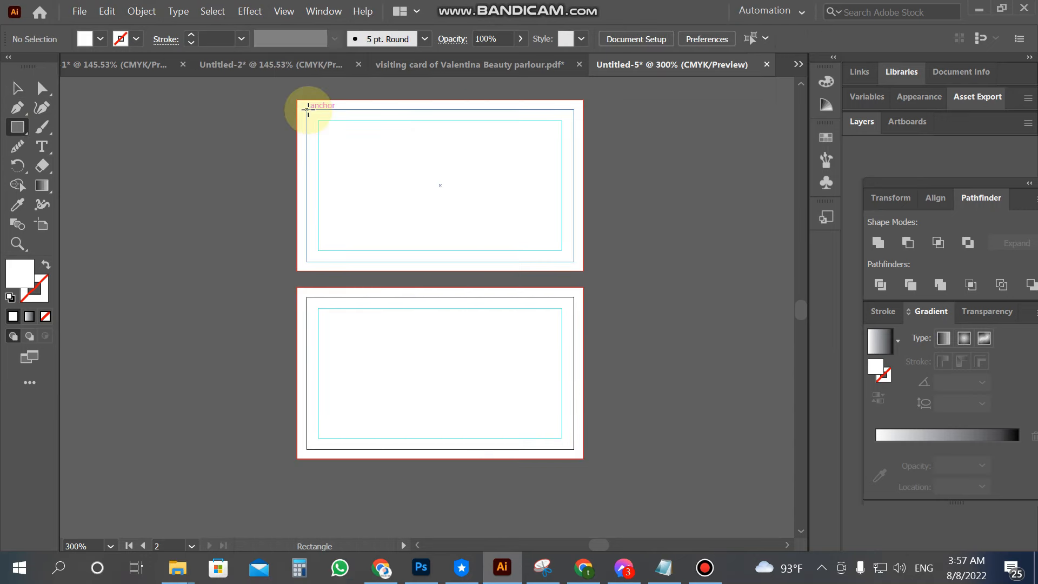
mouse_move(308, 110)
mouse_down()
mouse_move(358, 201)
mouse_move(459, 262)
mouse_up()
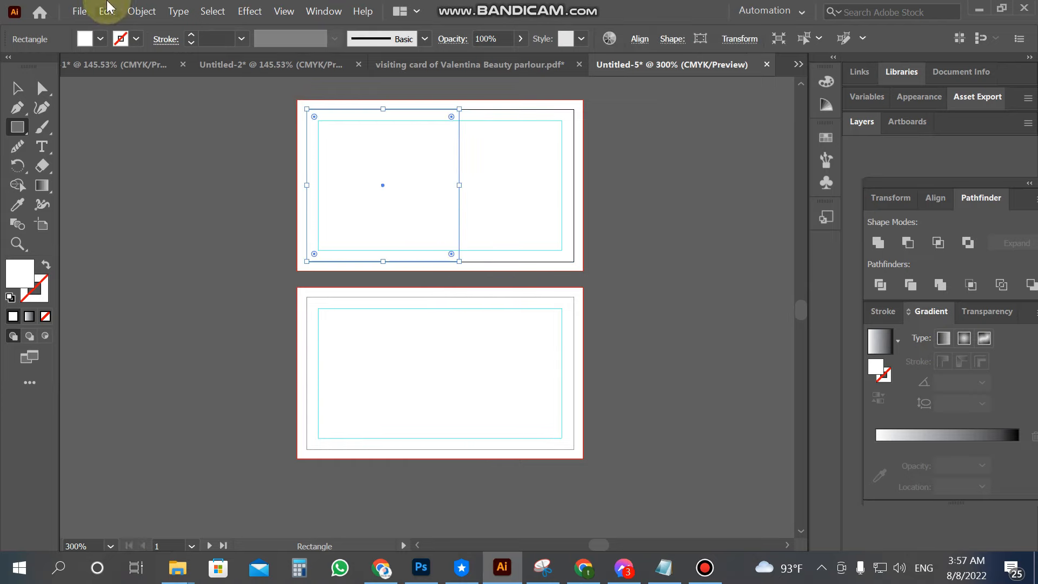
click(100, 39)
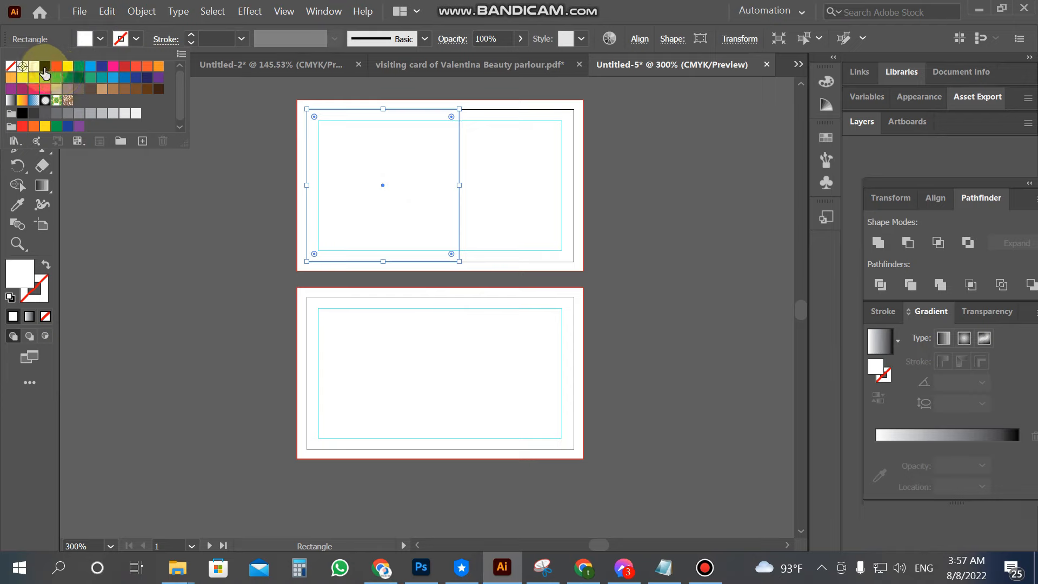
click(44, 67)
click(193, 247)
click(16, 89)
click(181, 213)
click(371, 219)
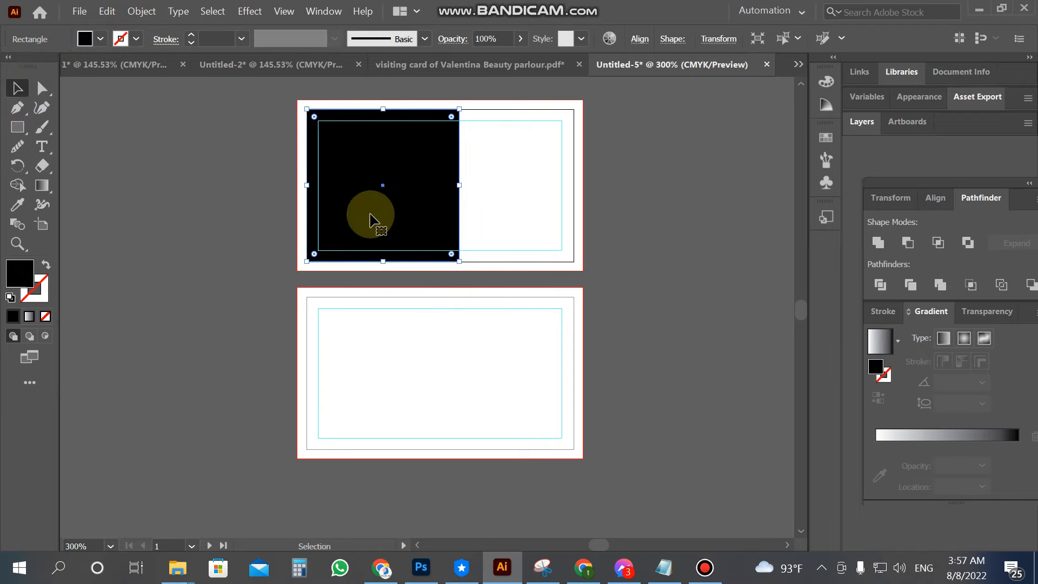
- Try removing the black rectangle's upper-right anchor point, undo that, and delete the rectangle
key(p)
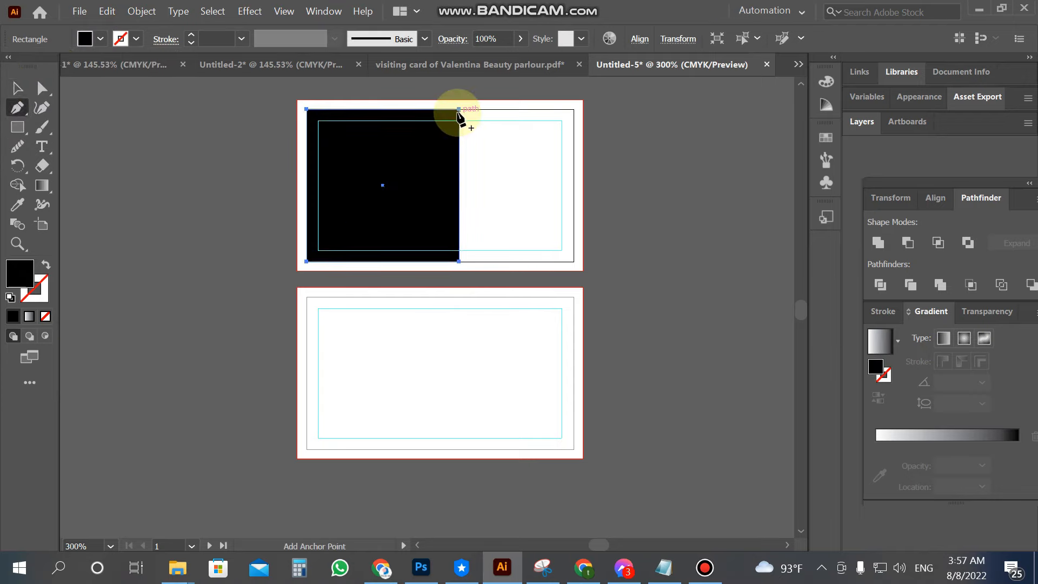
click(460, 110)
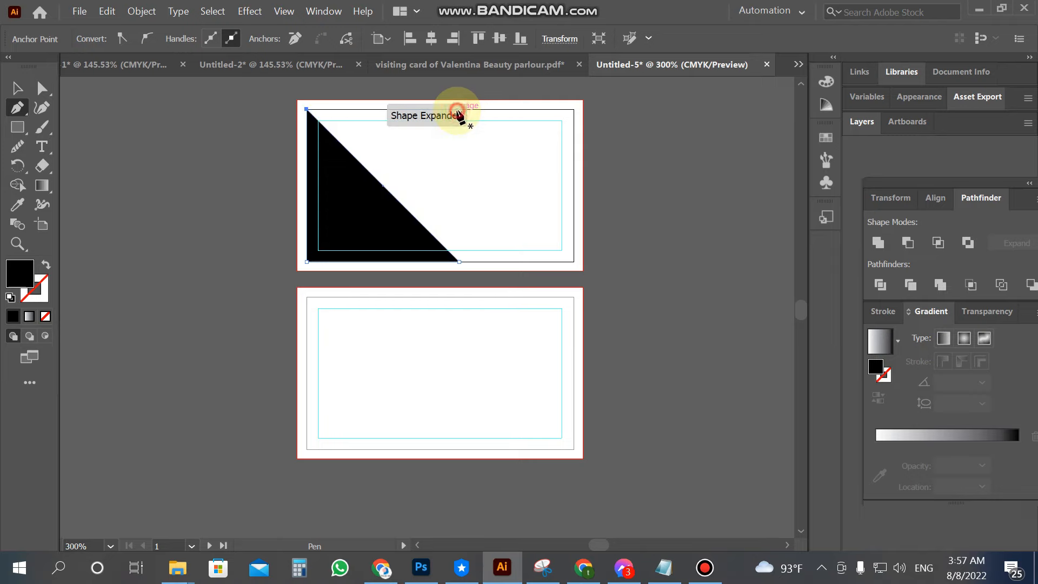
key(ctrl+z)
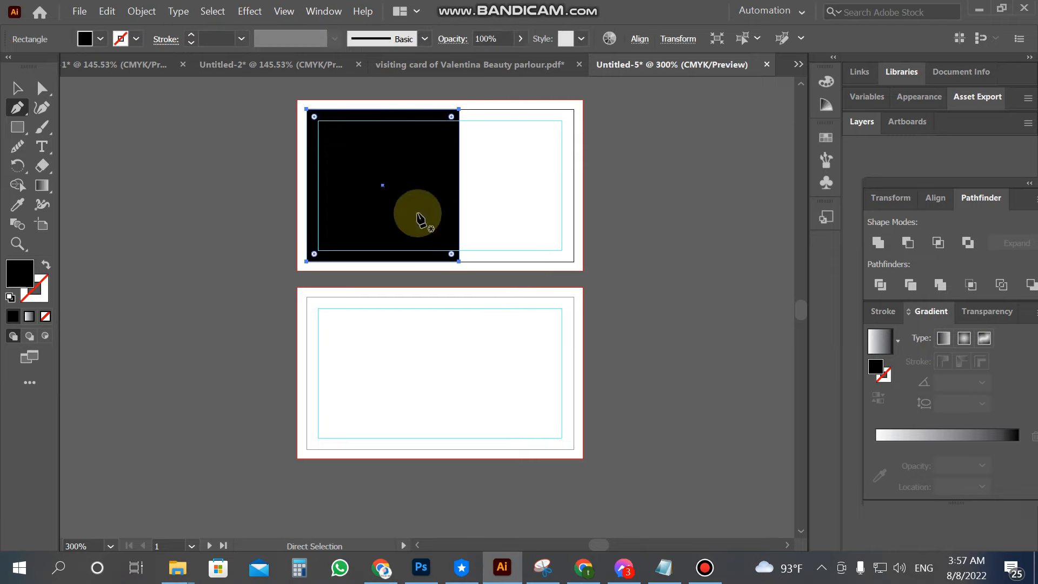
click(17, 88)
click(296, 189)
click(410, 219)
key(Delete)
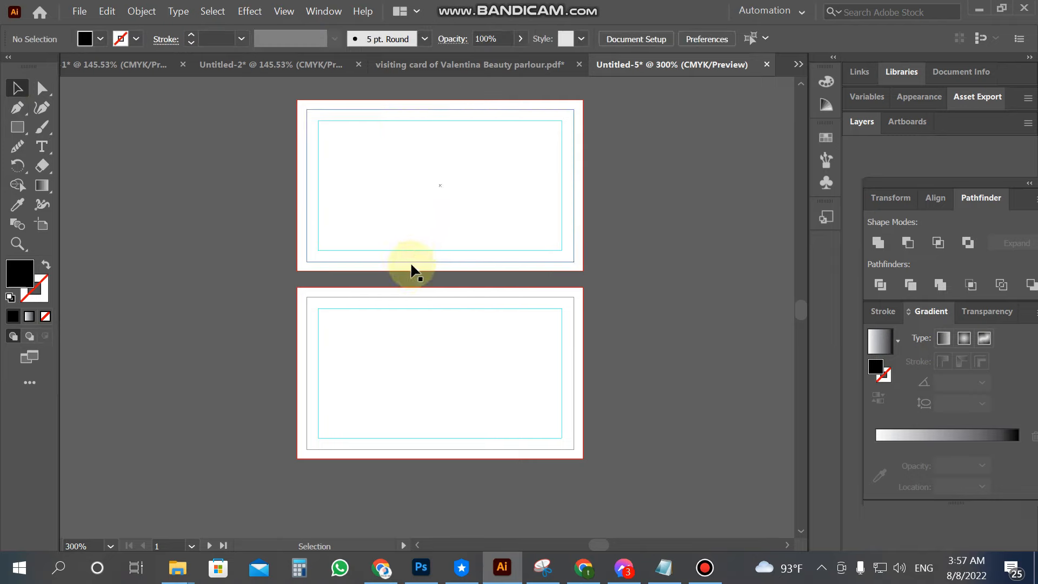
- Lock the artboard-sized rectangle on the upper card
key(p)
click(18, 88)
click(439, 260)
right_click(438, 261)
click(142, 11)
mouse_move(217, 97)
click(415, 94)
- Draw a closed Pen path over the left part of the upper card, following its edges with a curved right side
key(p)
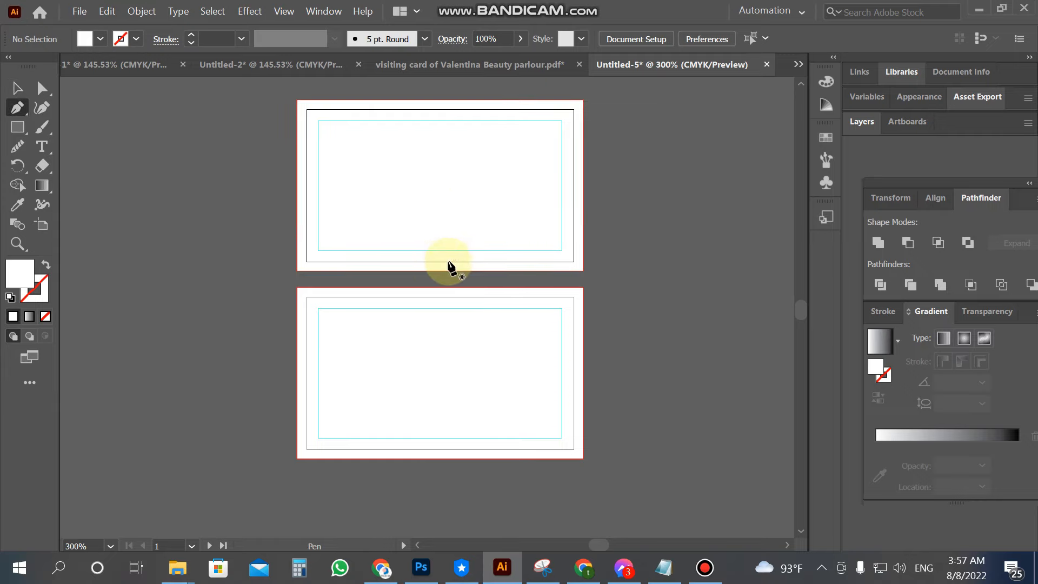
click(445, 261)
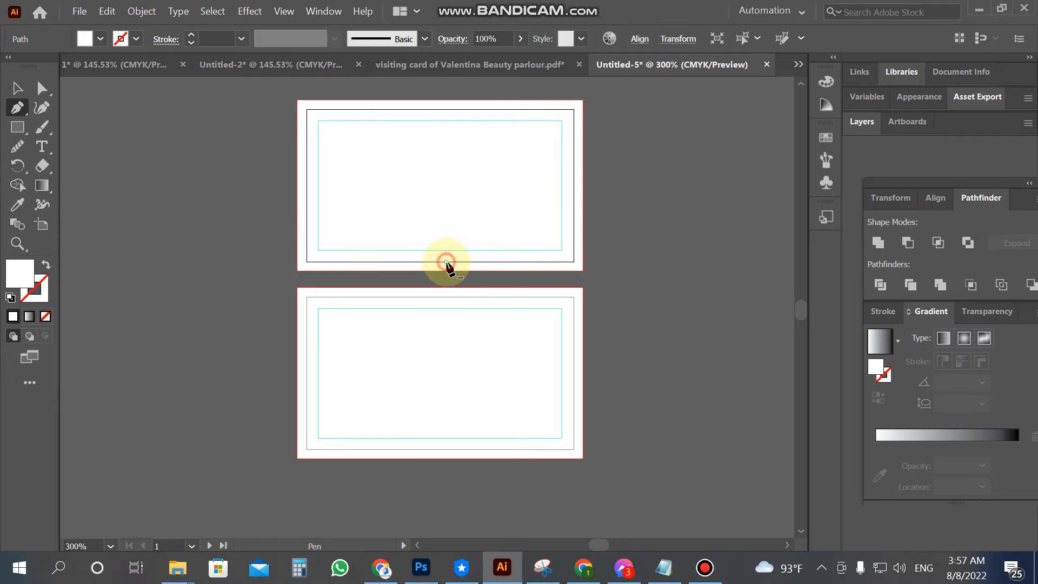
click(308, 262)
click(308, 109)
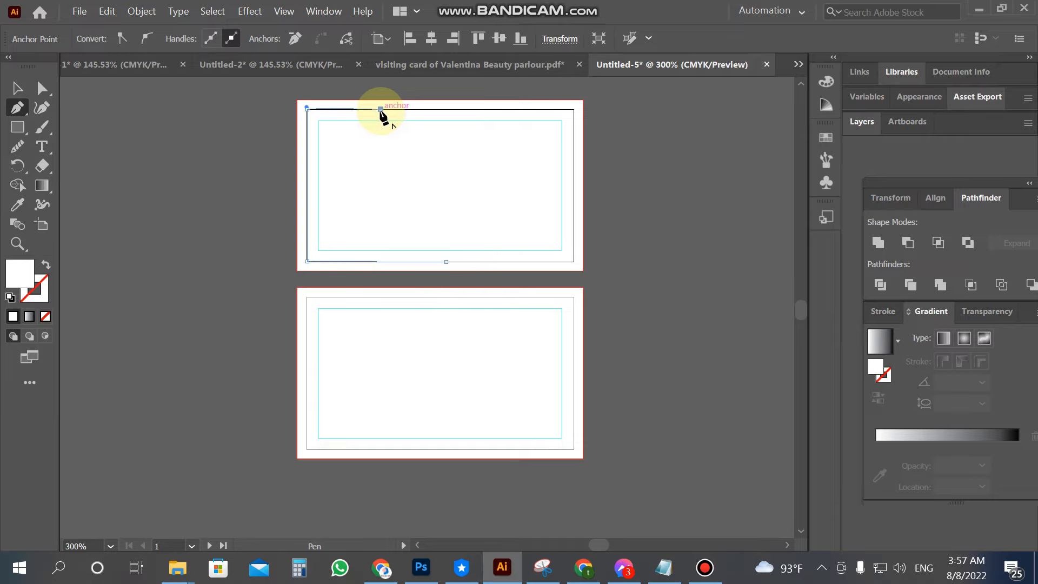
key(ctrl)
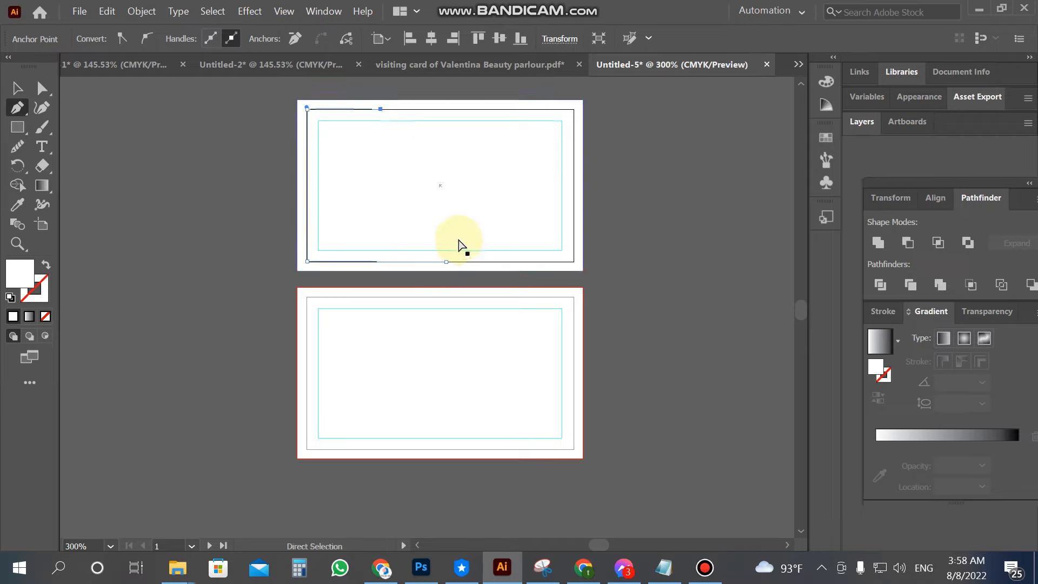
click(306, 109)
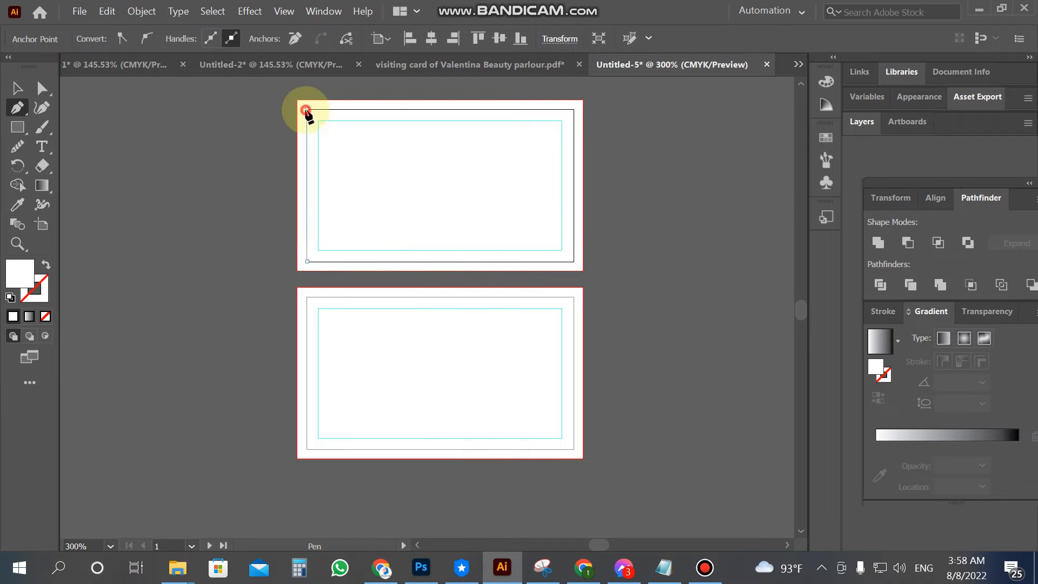
click(380, 109)
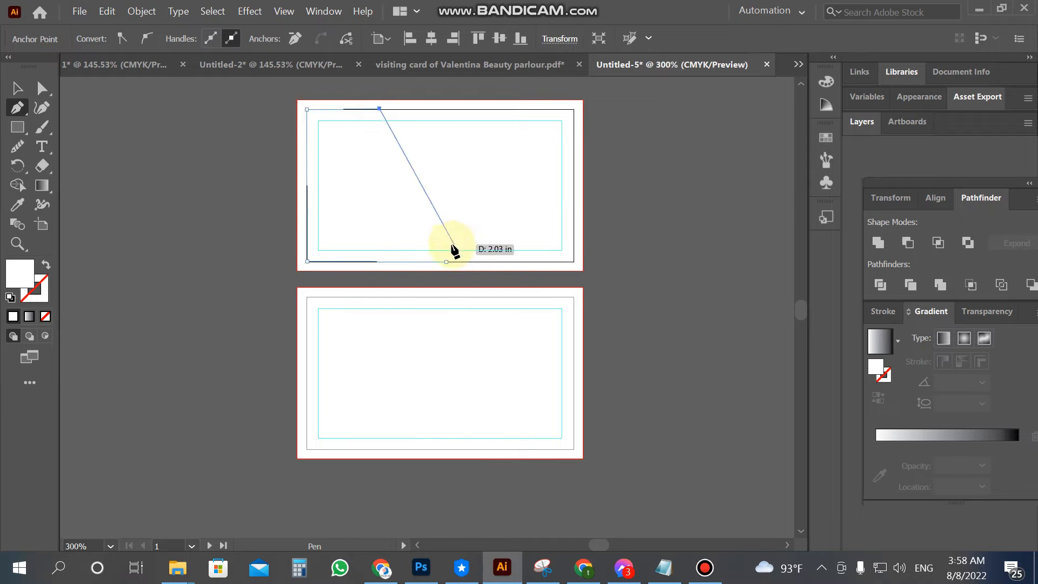
drag(518, 310, 529, 335)
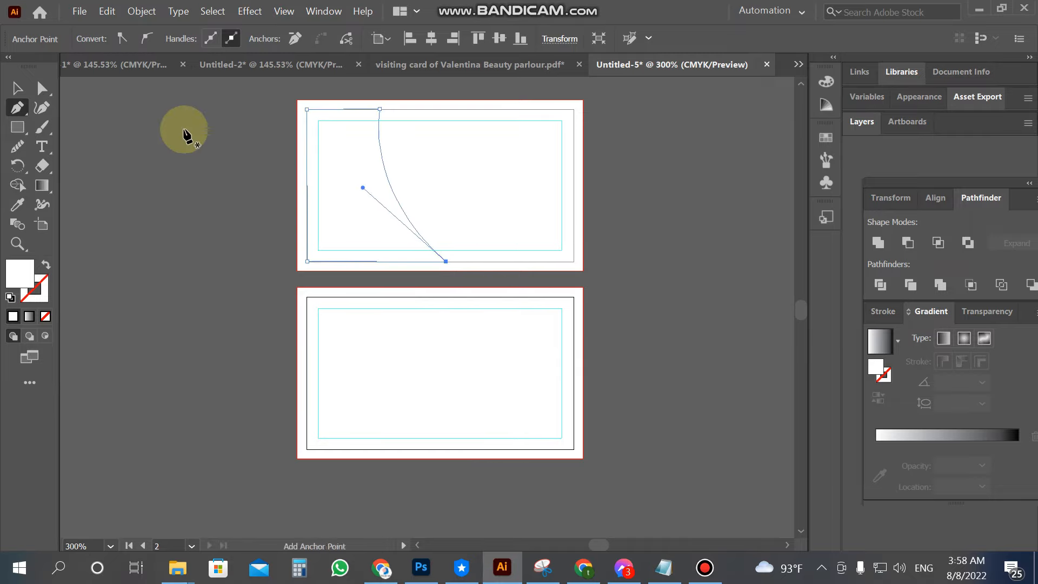
- Fill the curved shape on the upper card with the near-black color #111111
click(18, 89)
double_click(20, 275)
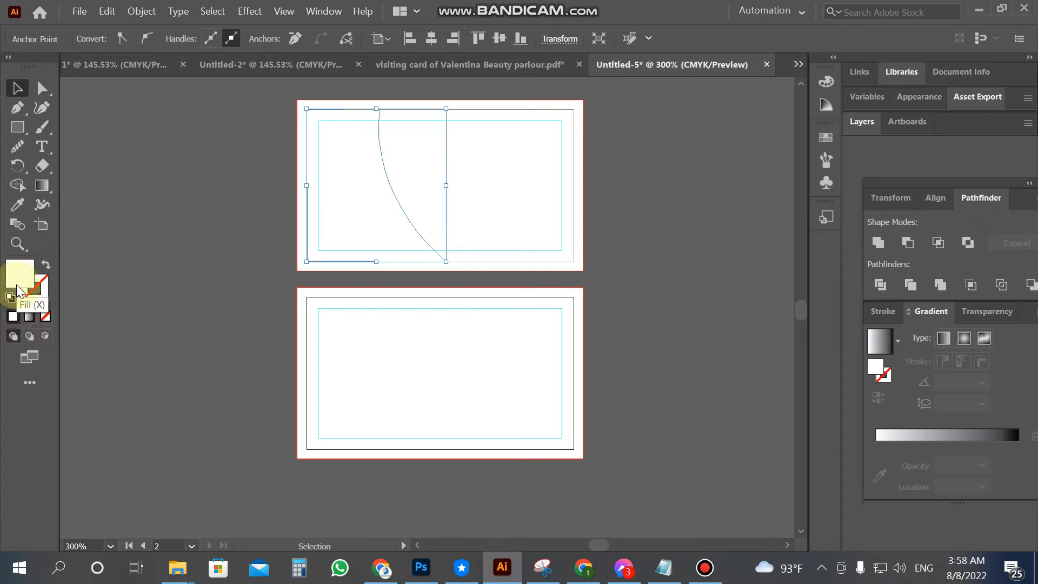
click(298, 226)
drag(298, 225, 292, 395)
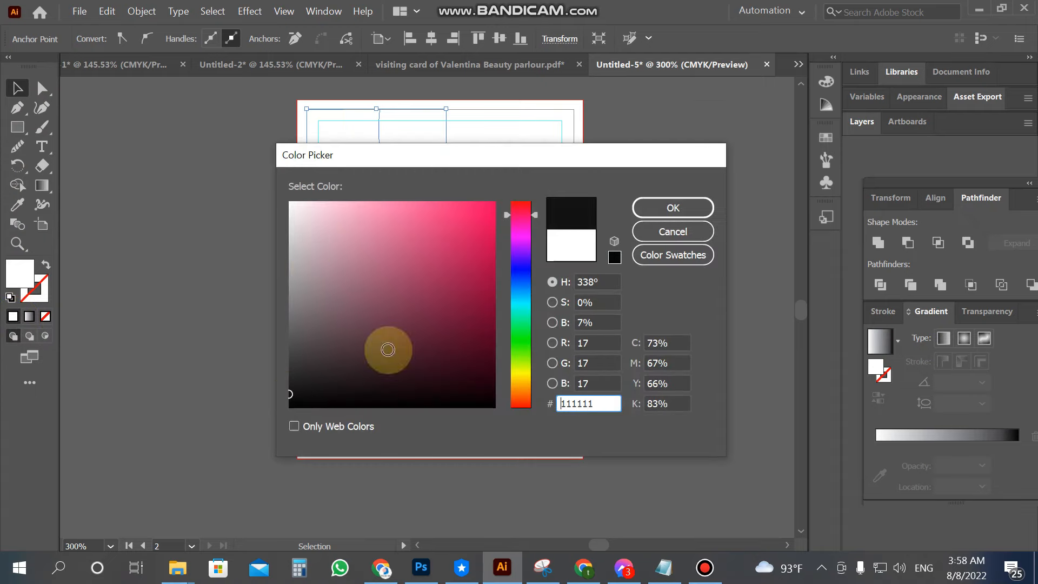
click(673, 208)
click(131, 157)
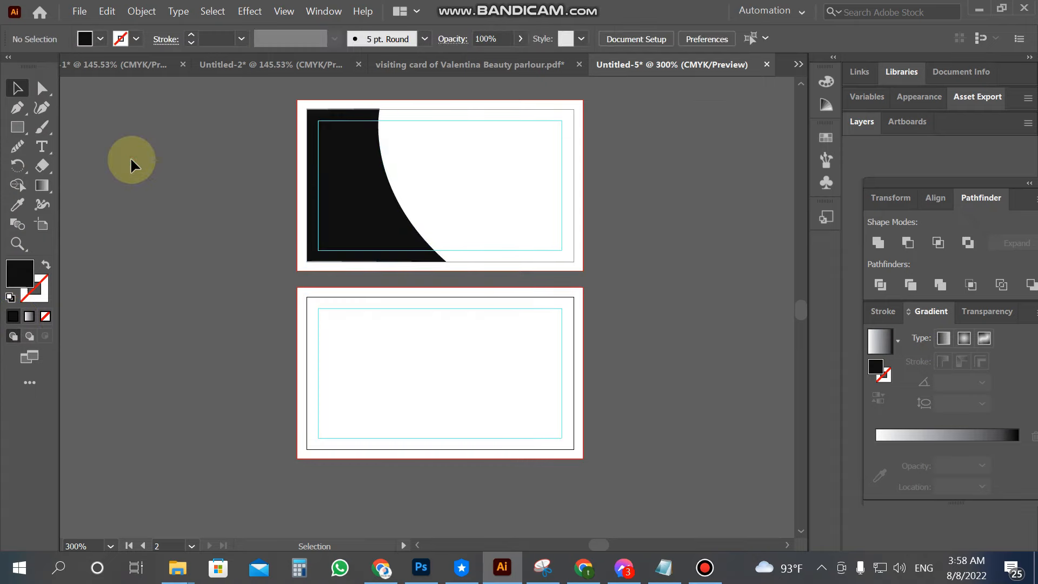
- Try to move the curved shape's upper-right corner onto the upper card's inner outline, and undo the misplaced edit
key(z)
click(442, 263)
click(442, 262)
click(426, 260)
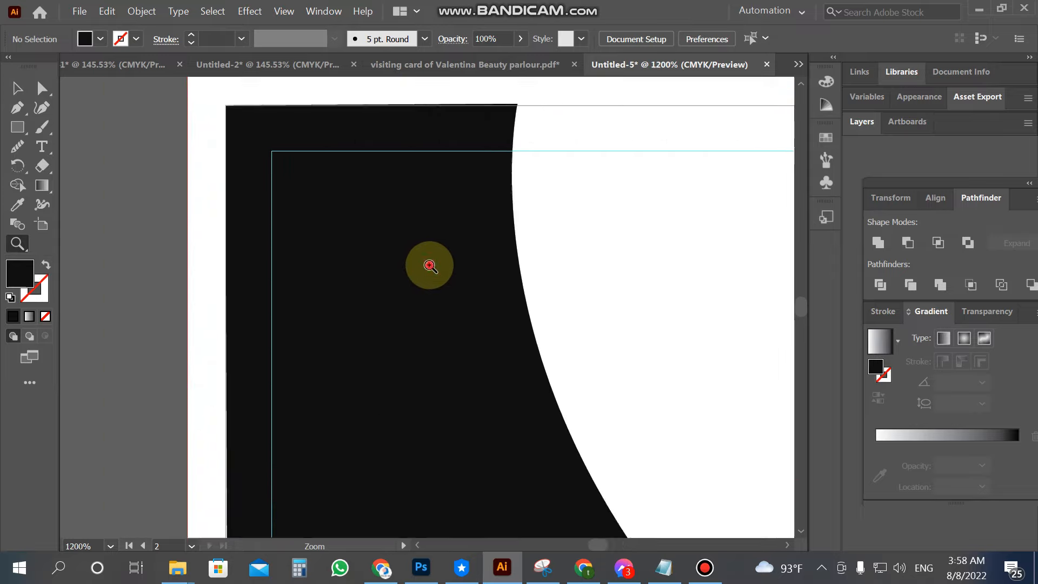
click(429, 263)
click(453, 267)
click(458, 263)
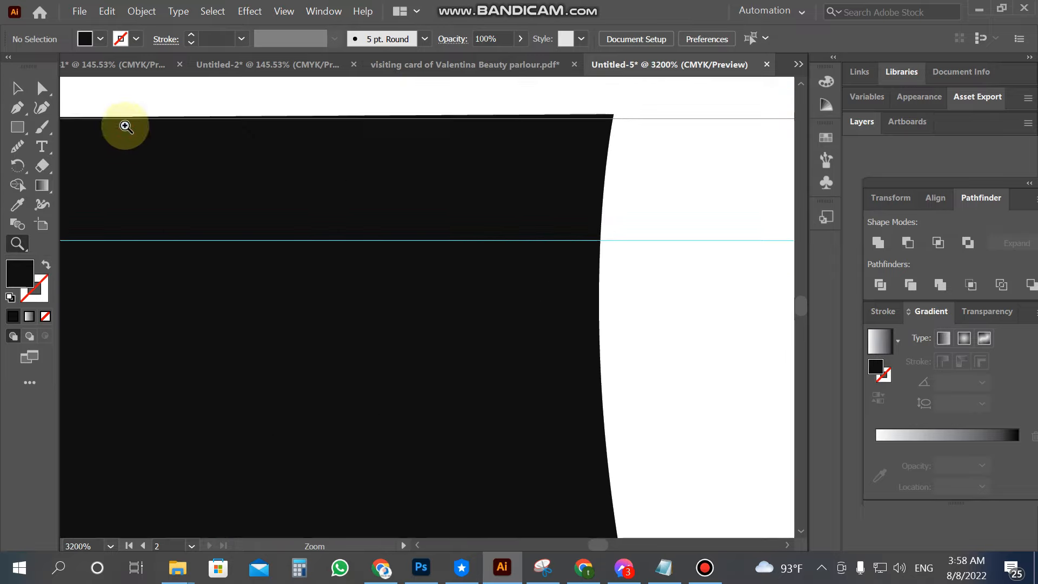
click(616, 125)
drag(613, 114, 612, 118)
click(626, 110)
key(ctrl+z)
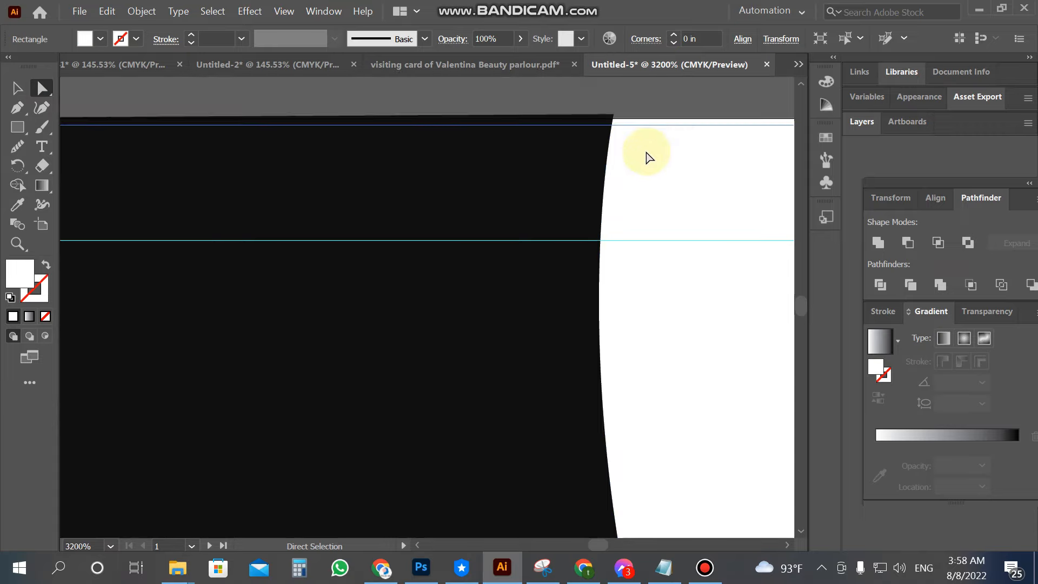
- Lock the white rectangle on the upper card and move the curved shape's upper-right anchor point down onto the inner outline
click(142, 11)
mouse_move(218, 100)
click(413, 97)
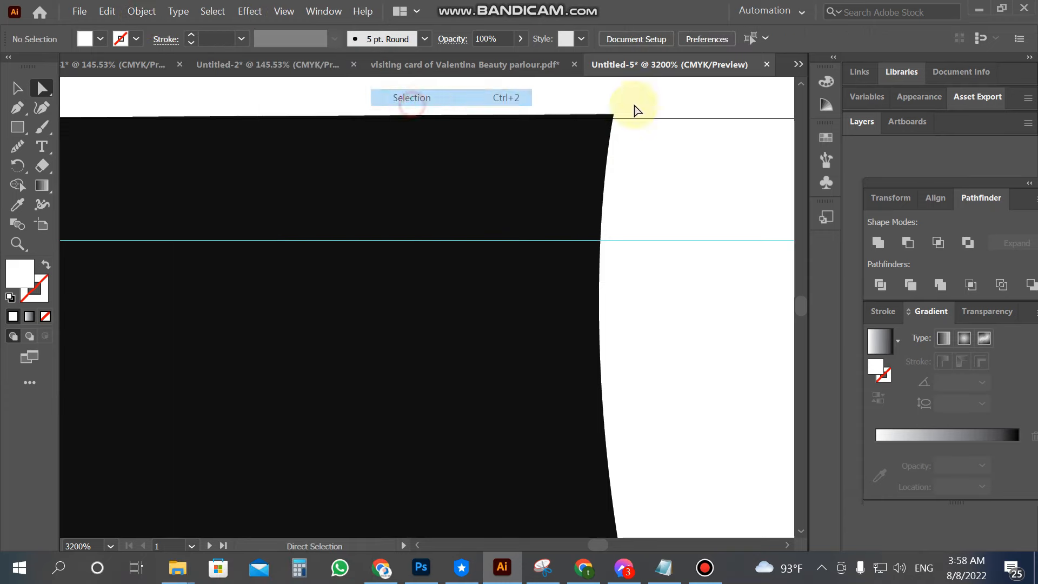
click(581, 121)
drag(613, 114, 613, 119)
- Pull the black curved shape's upper-left corner onto the corner of the upper card's inner outline
key(z)
alt+click(395, 180)
alt+click(221, 323)
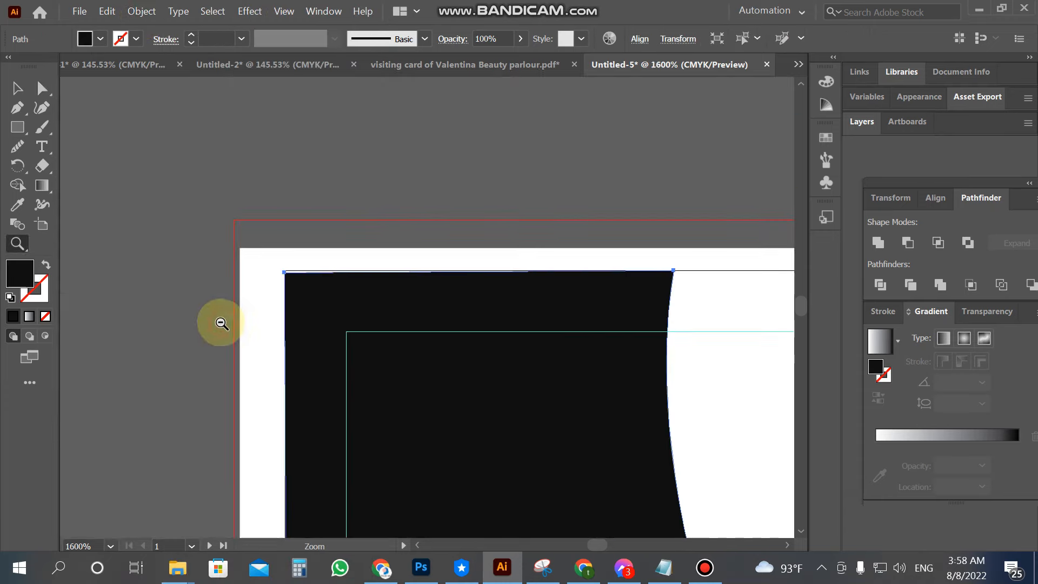
click(221, 319)
click(410, 299)
click(410, 299)
click(16, 93)
click(208, 238)
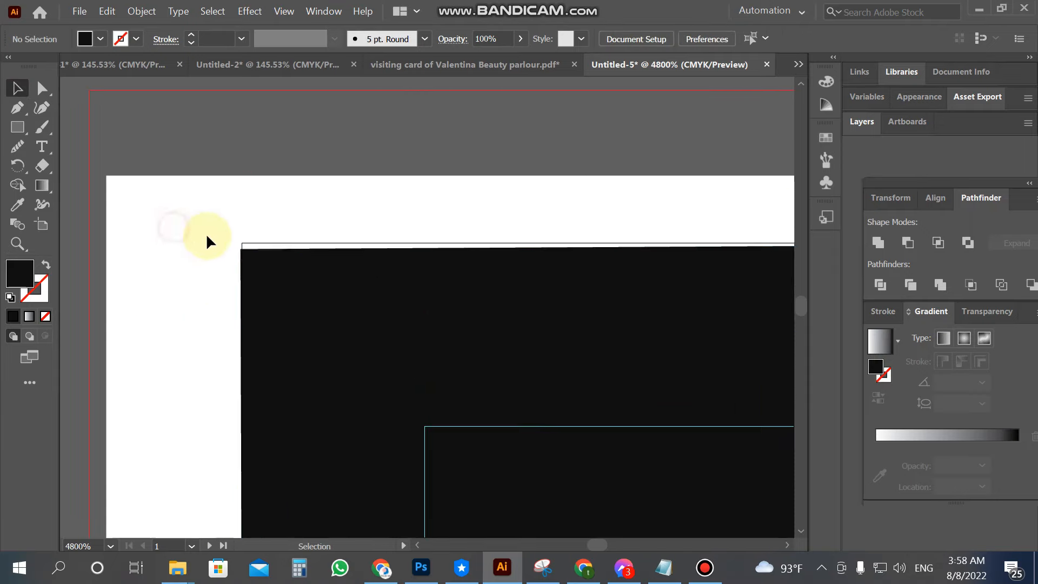
drag(225, 229, 285, 287)
click(278, 214)
drag(239, 225, 254, 247)
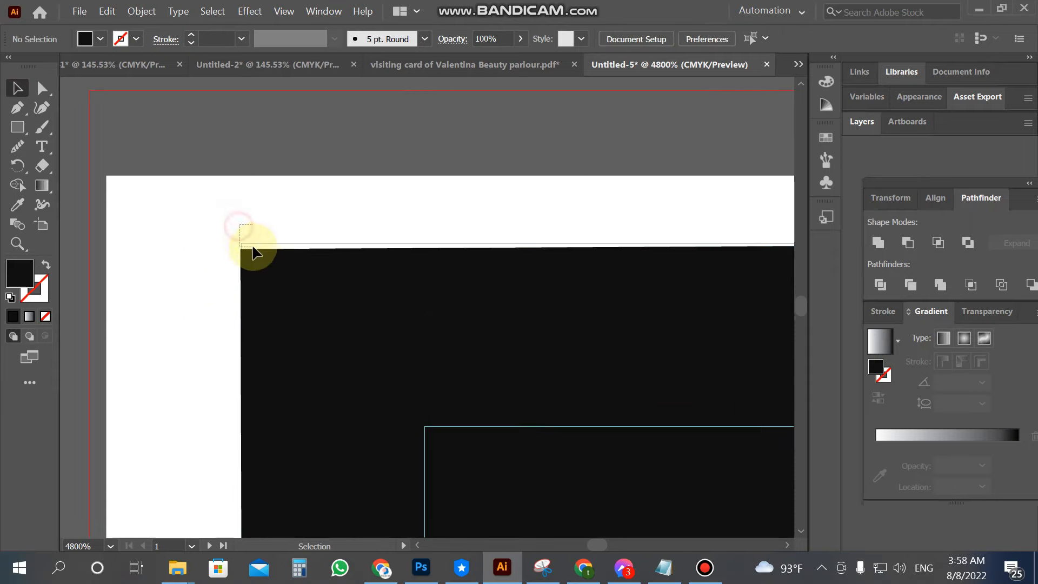
click(264, 251)
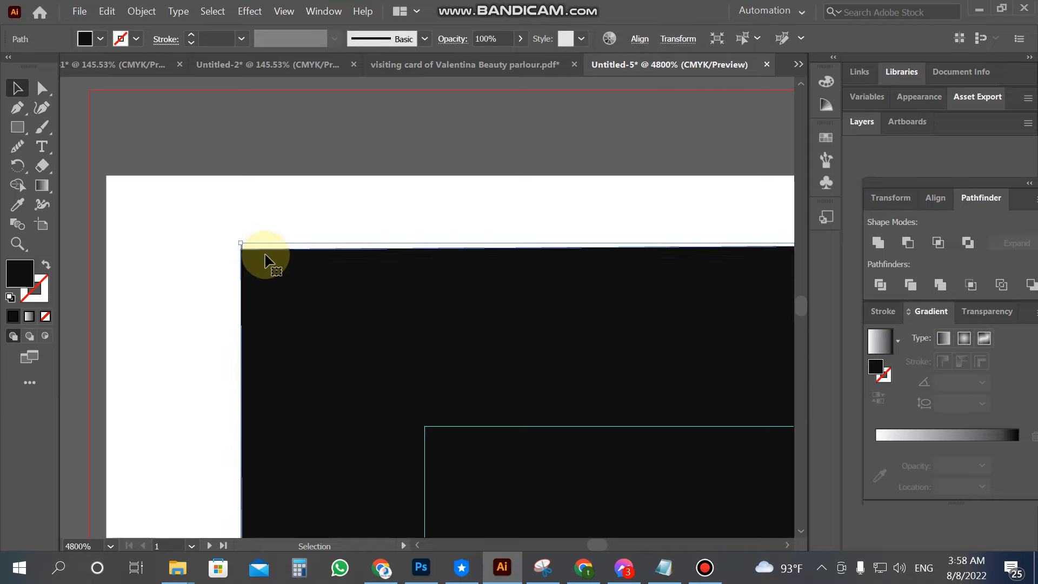
mouse_move(247, 243)
mouse_down()
mouse_move(246, 254)
mouse_move(243, 243)
mouse_up()
click(397, 198)
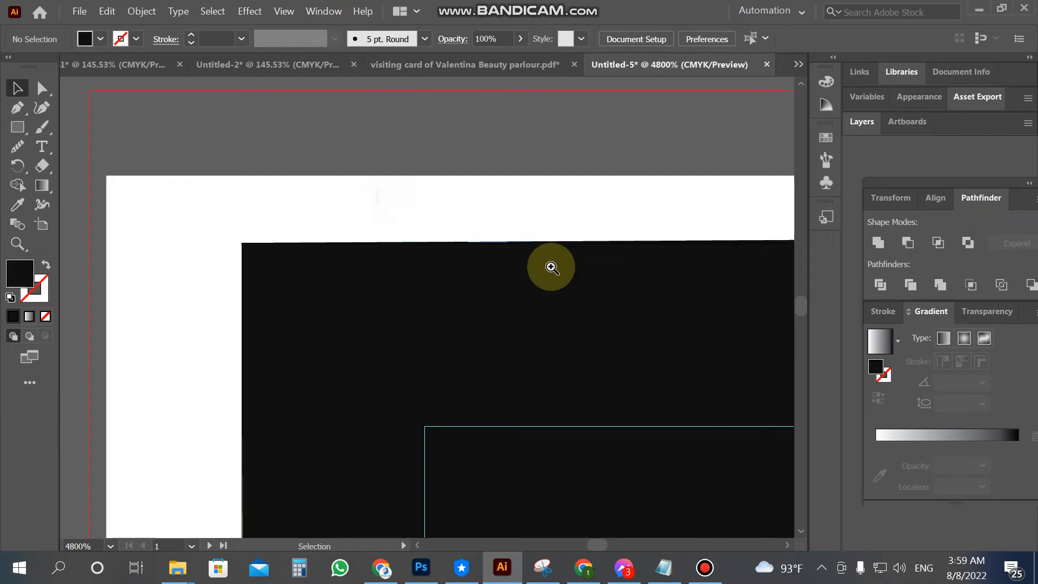
- Move the curved shape's upper-right anchor point down with Direct Selection so it lies exactly on the inner outline
alt+click(551, 268)
alt+click(649, 310)
alt+click(649, 310)
alt+click(355, 366)
click(456, 324)
click(455, 321)
click(442, 219)
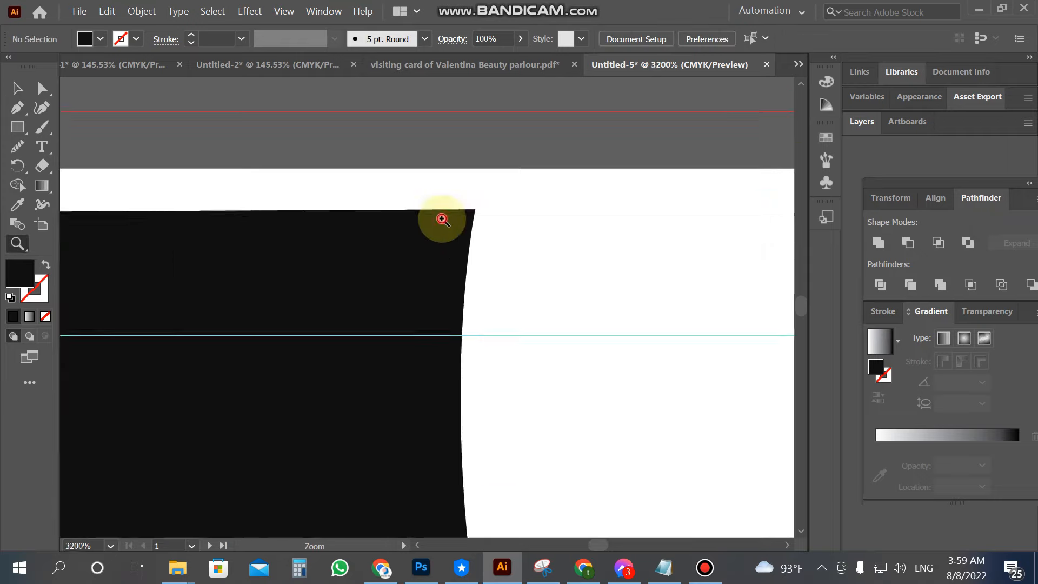
click(442, 219)
click(468, 306)
click(466, 309)
click(27, 89)
click(35, 87)
mouse_move(399, 279)
mouse_down()
mouse_move(407, 282)
mouse_move(393, 300)
mouse_move(393, 290)
mouse_up()
key(Down)
click(448, 262)
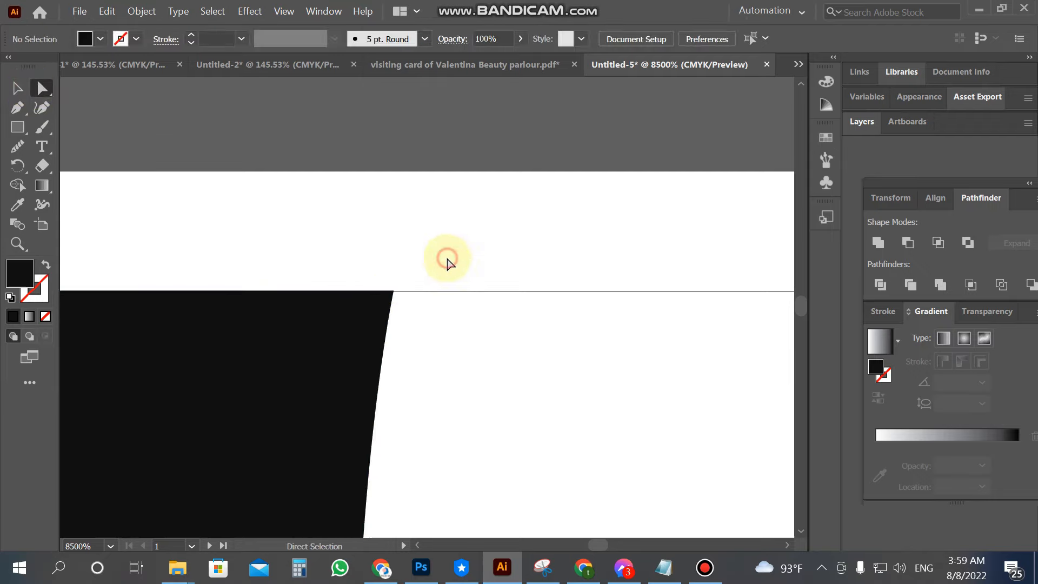
- Duplicate the black curved shape in place and nudge the copy to the right to form a band beside the original
key(z)
alt+click(322, 381)
alt+click(322, 382)
alt+click(399, 373)
alt+click(405, 372)
alt+click(410, 371)
alt+click(412, 371)
alt+click(467, 371)
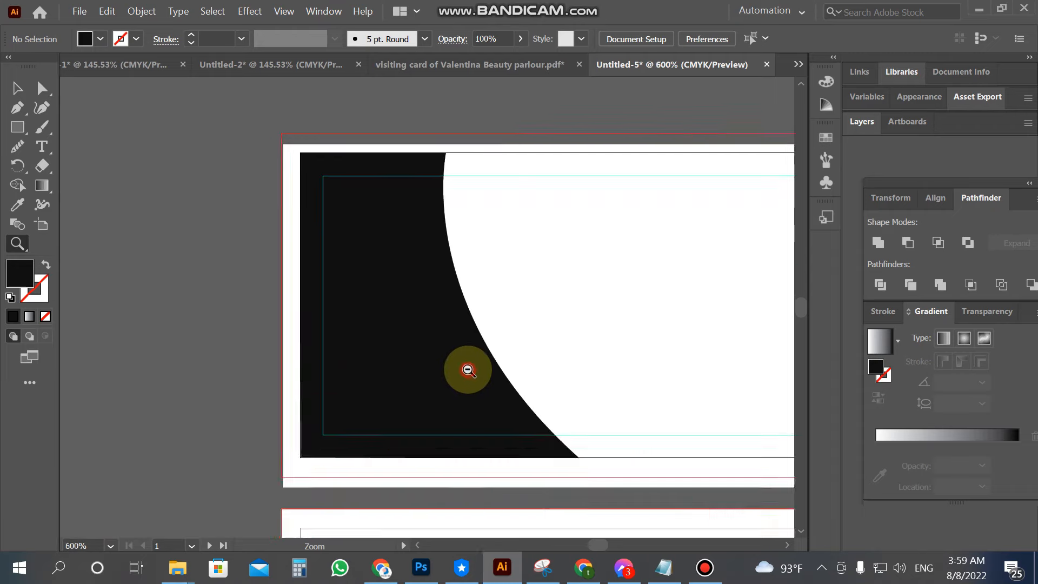
alt+click(468, 370)
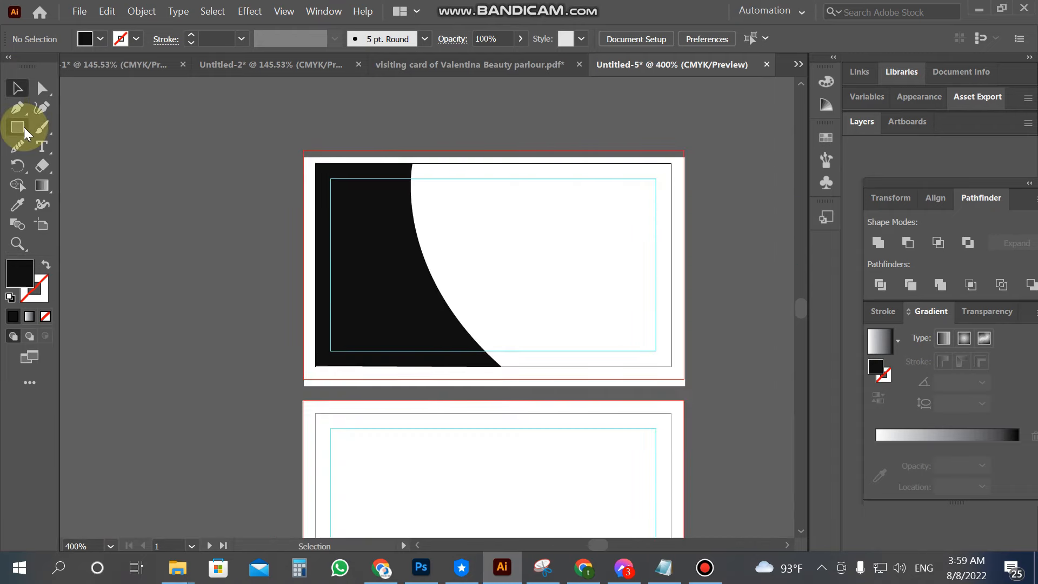
click(374, 231)
key(Right)
key(Right)
key(Right)
key(Right)
key(Right)
key(Right)
key(Right)
key(Right)
key(Right)
key(Right)
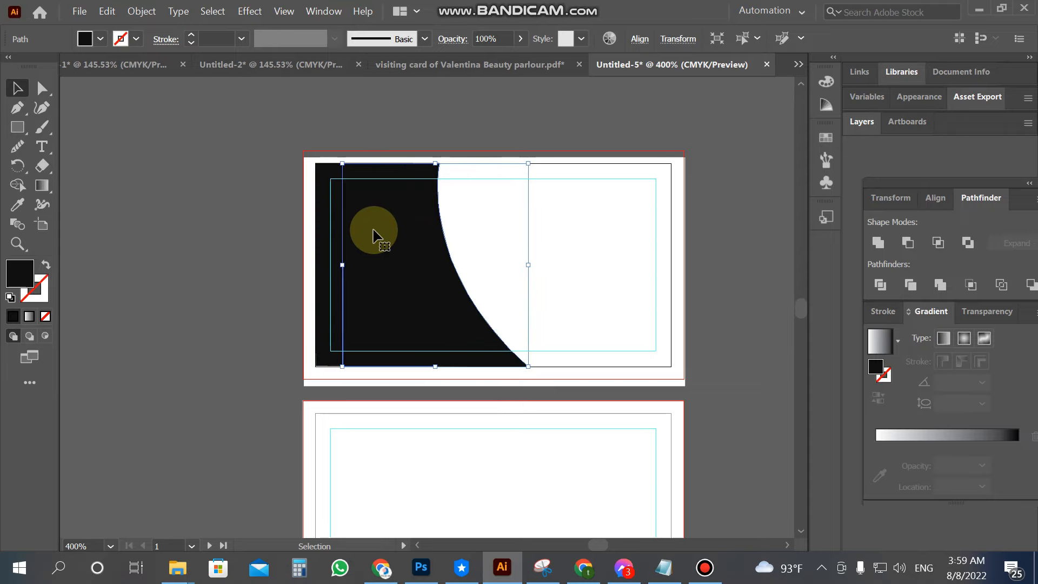
- Fill the offset duplicate of the curved shape with the bright pink swatch
click(85, 38)
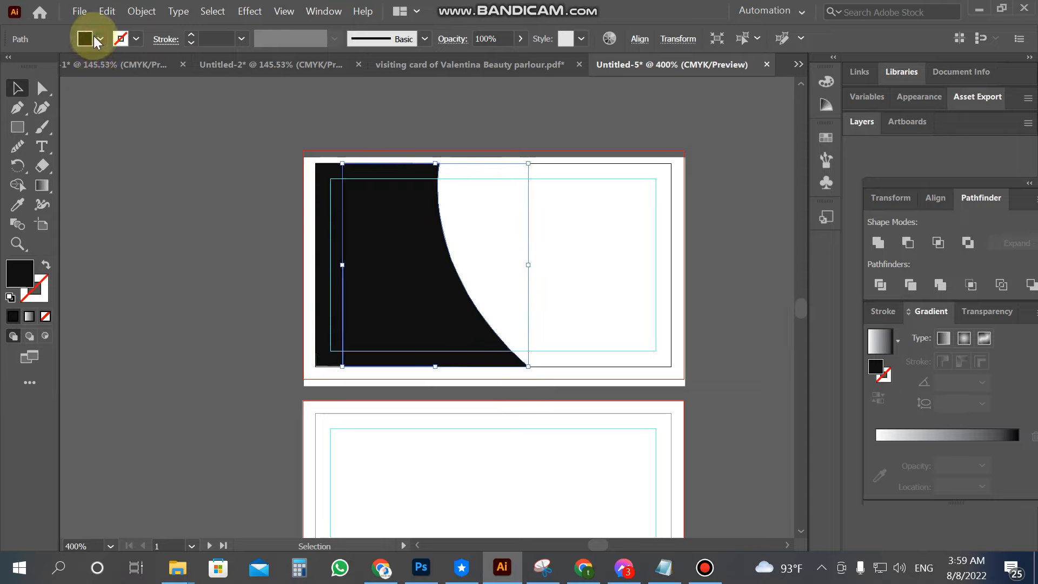
click(111, 72)
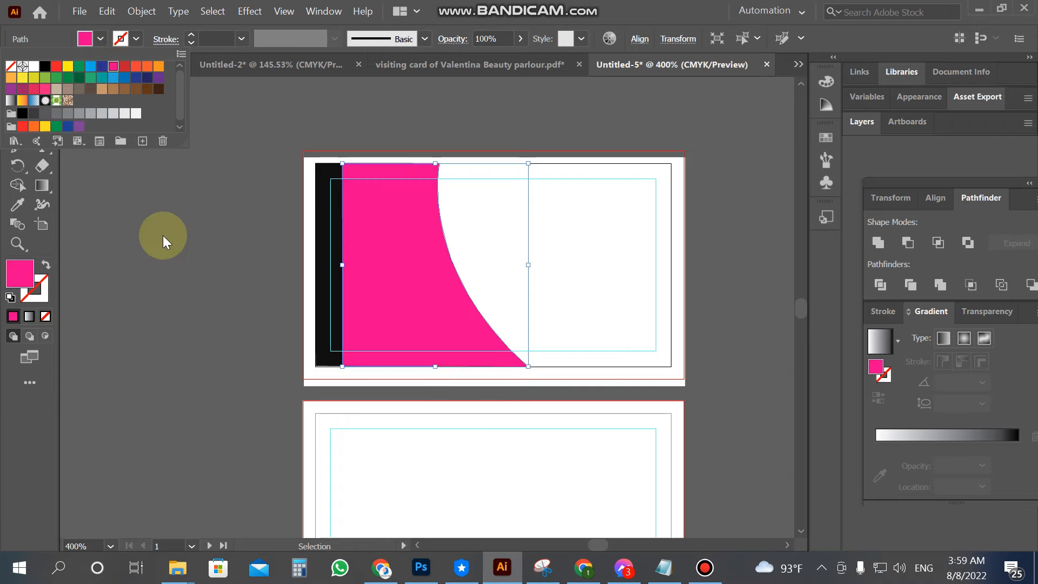
click(163, 235)
- Bring the black curved shape to the front so it covers the pink duplicate's left part
right_click(410, 273)
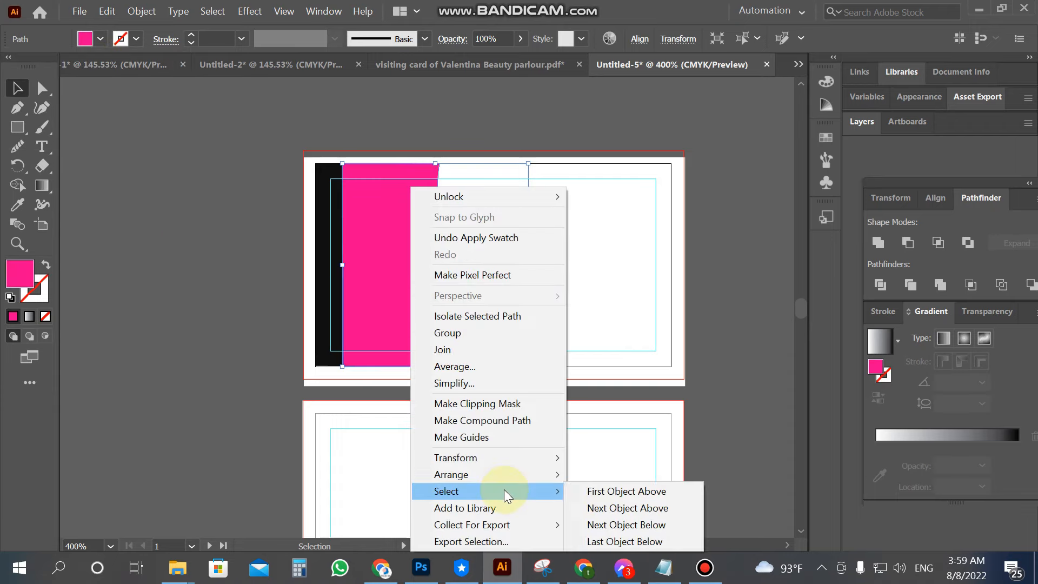
click(327, 270)
right_click(328, 270)
mouse_move(406, 476)
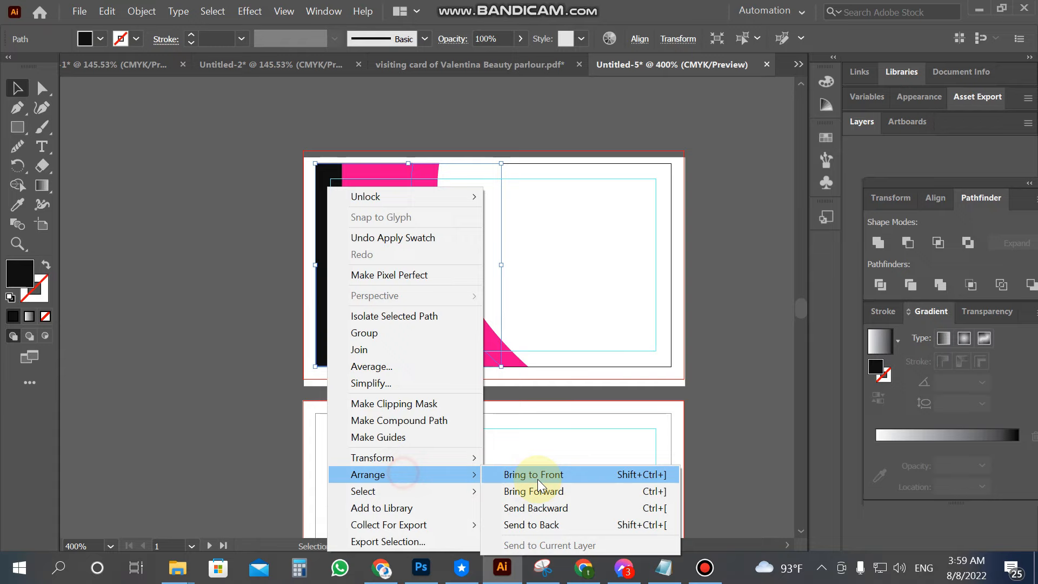
click(527, 475)
- Duplicate the pink shape in place and nudge the copy slightly to the right to widen the band
click(460, 294)
key(Right)
key(Right)
key(Right)
key(Right)
key(Right)
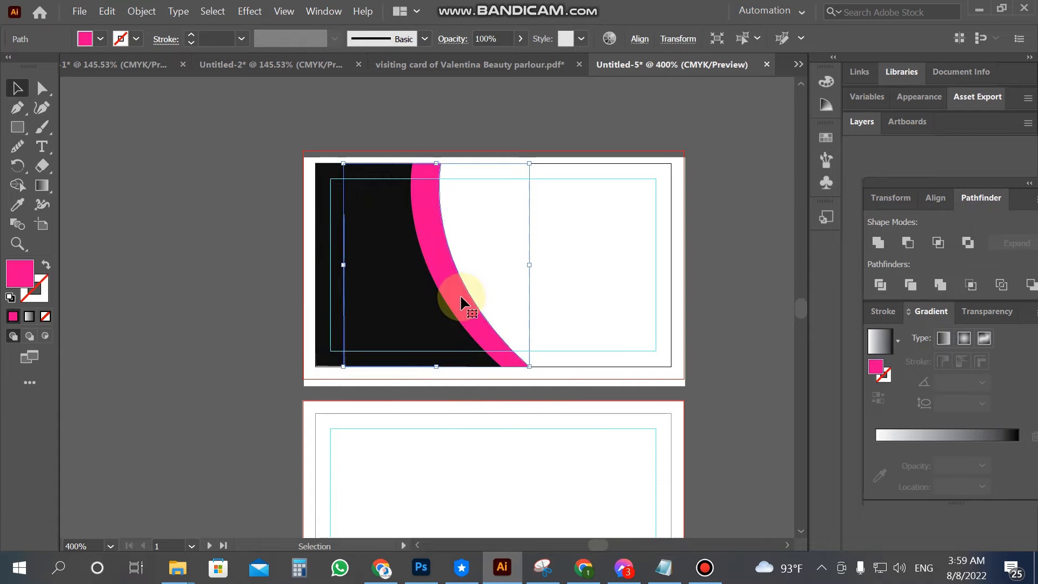
- Try shifting the pink band left and right by hand, undoing each move
click(387, 250)
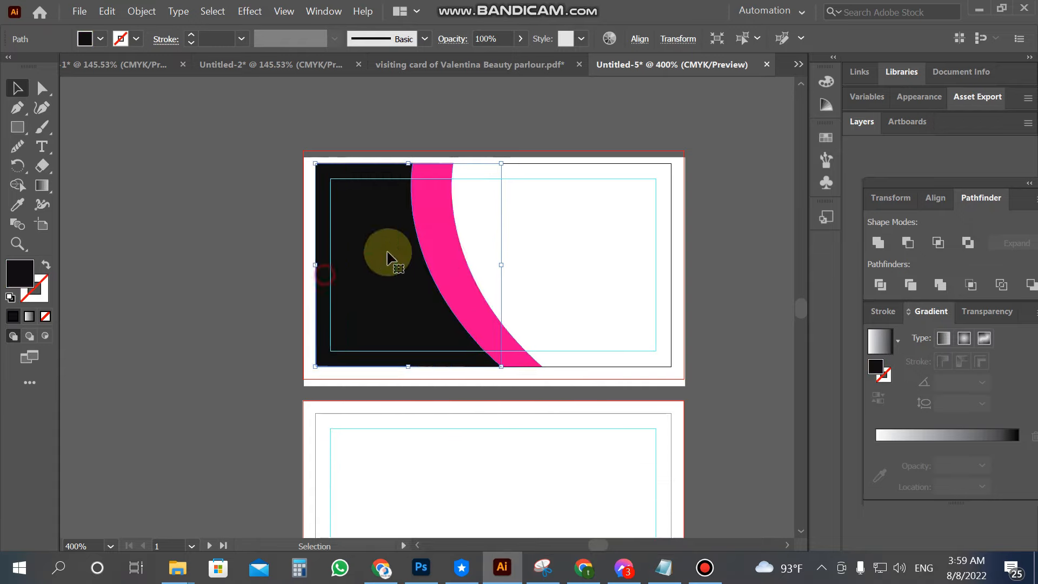
drag(433, 241, 411, 242)
key(ctrl+z)
click(144, 11)
click(114, 169)
click(369, 259)
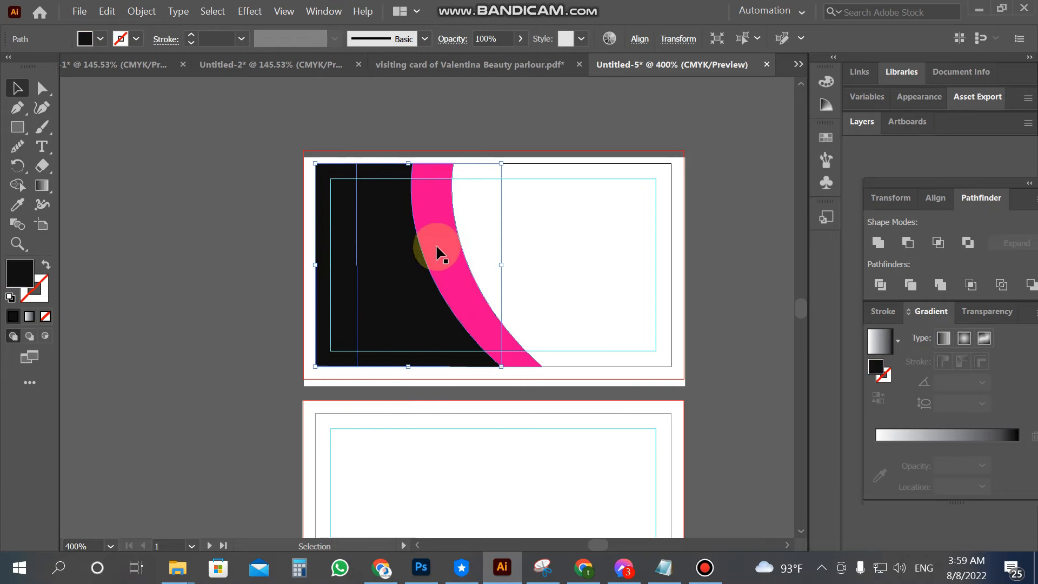
drag(452, 247, 510, 248)
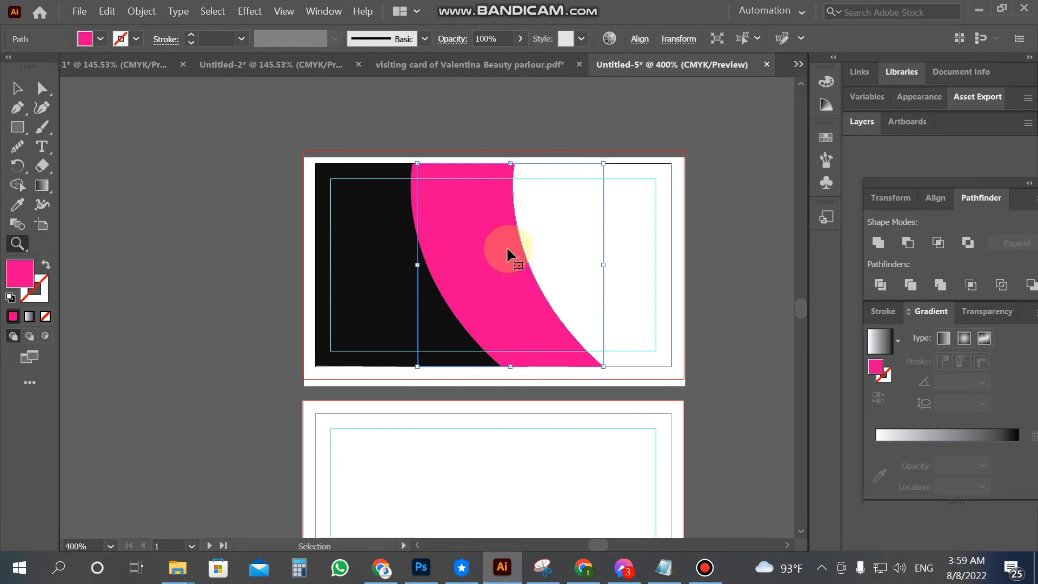
key(ctrl+z)
- Recolor the outer pink copy to a dark magenta with the Color Picker
key(z)
double_click(22, 273)
drag(471, 324, 460, 297)
click(672, 208)
click(16, 88)
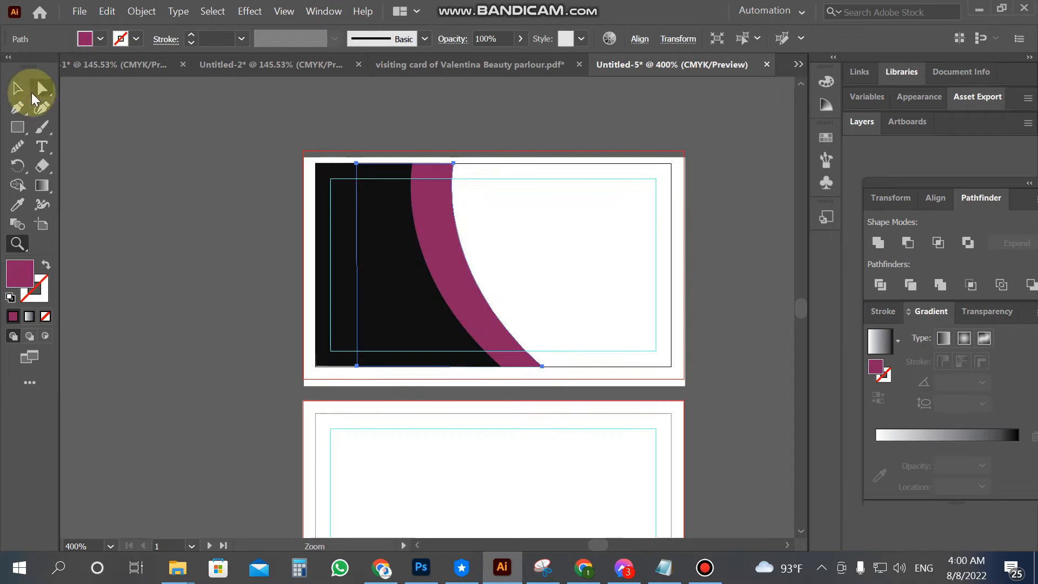
- Unlock all locked objects in the document
click(159, 172)
right_click(452, 246)
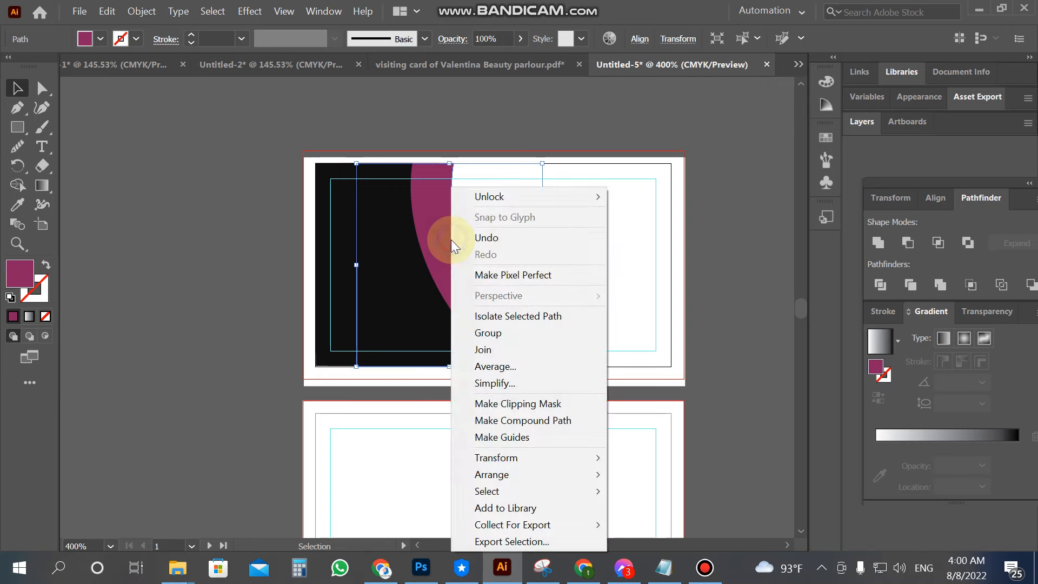
click(608, 263)
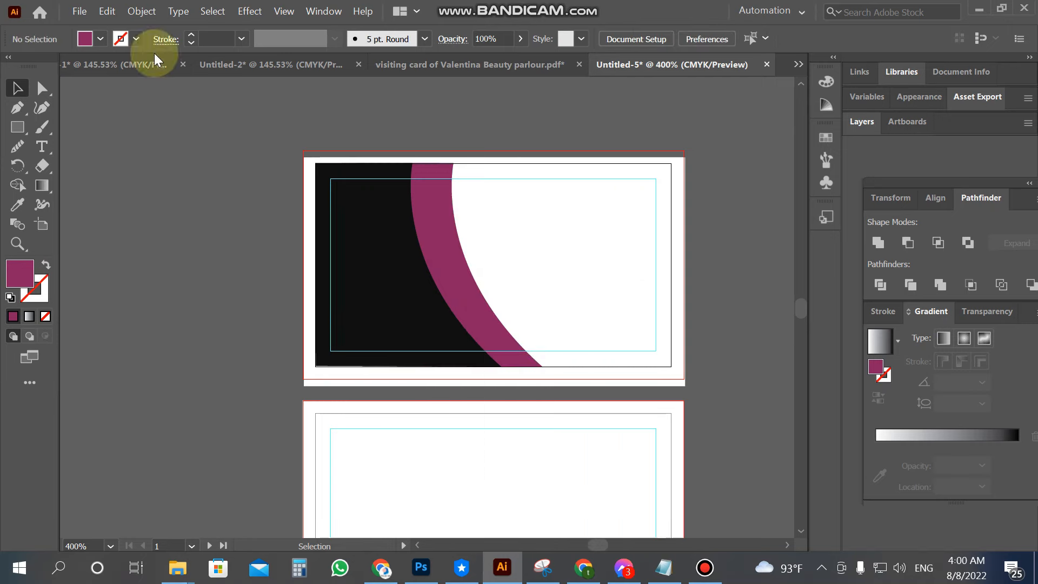
click(141, 11)
click(213, 113)
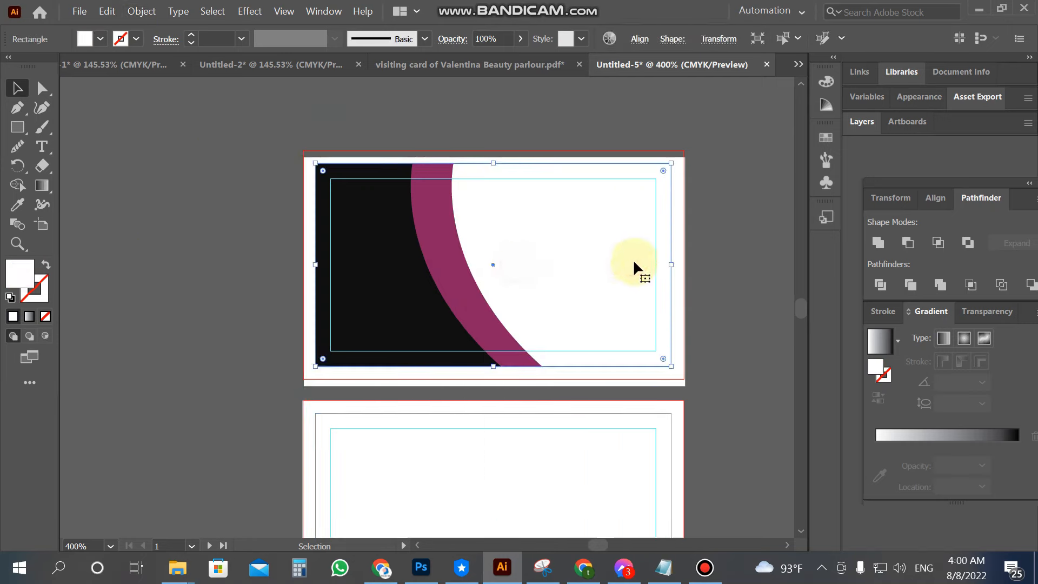
- Realign the white background rectangle with the upper card's red bleed border and lock it
click(668, 398)
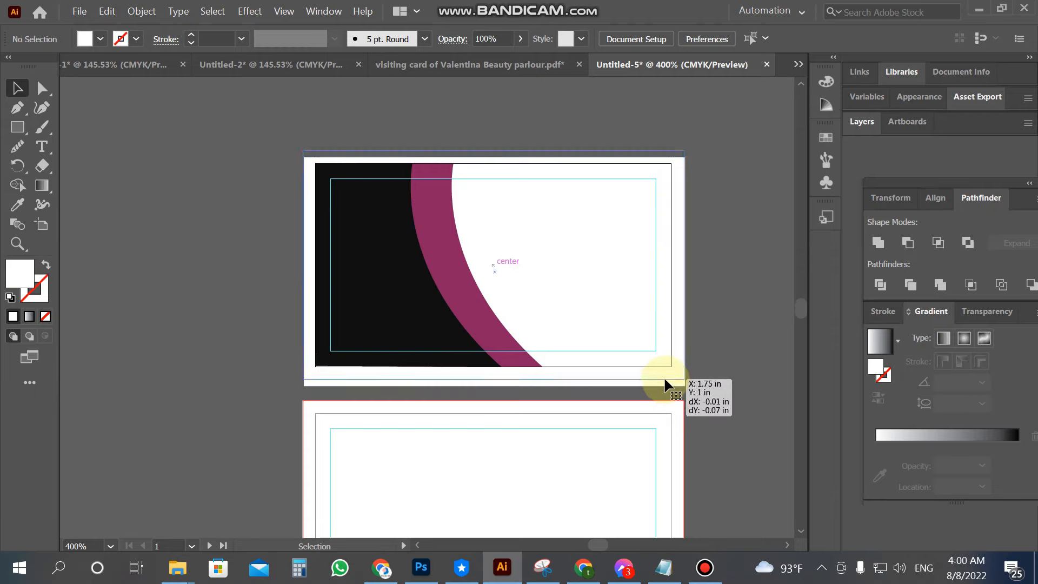
click(665, 378)
click(143, 11)
mouse_move(371, 108)
click(407, 99)
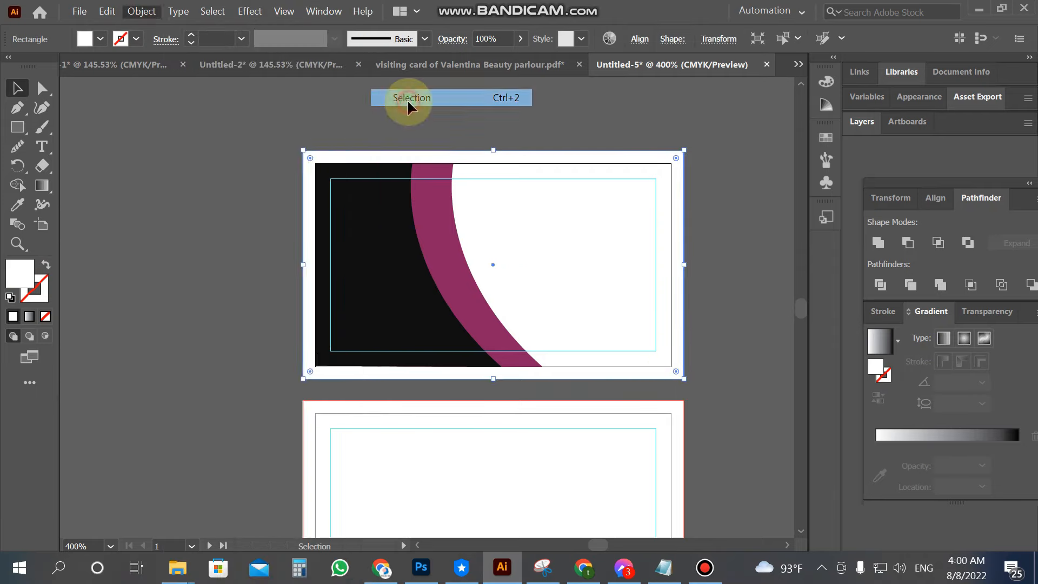
- Try sending the dark magenta and black shapes to the back and bringing pink to the front, and undo those order changes
click(474, 279)
right_click(463, 275)
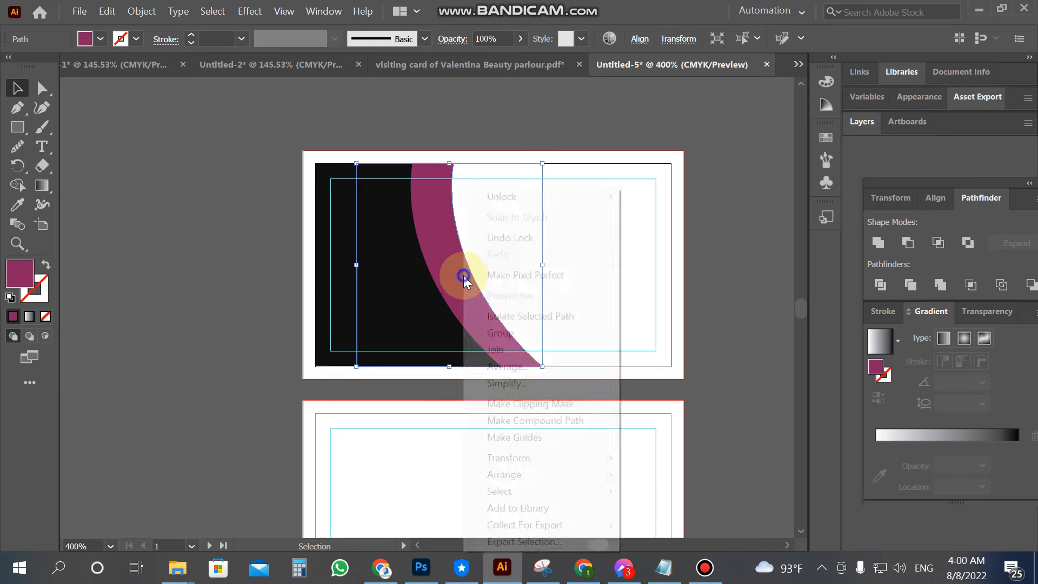
mouse_move(532, 473)
click(687, 524)
click(440, 268)
right_click(387, 297)
mouse_move(454, 474)
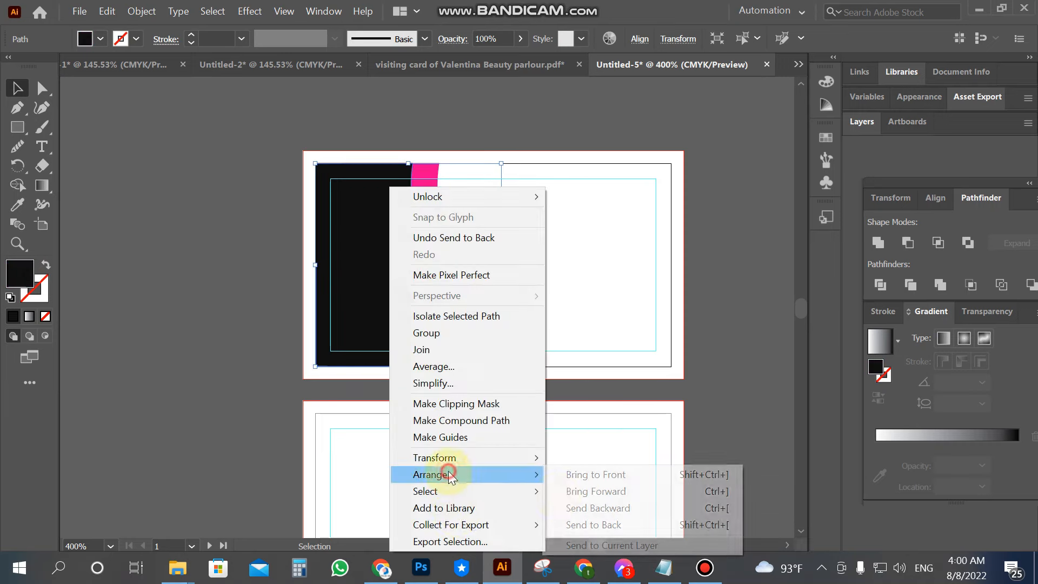
click(601, 525)
right_click(458, 290)
mouse_move(523, 476)
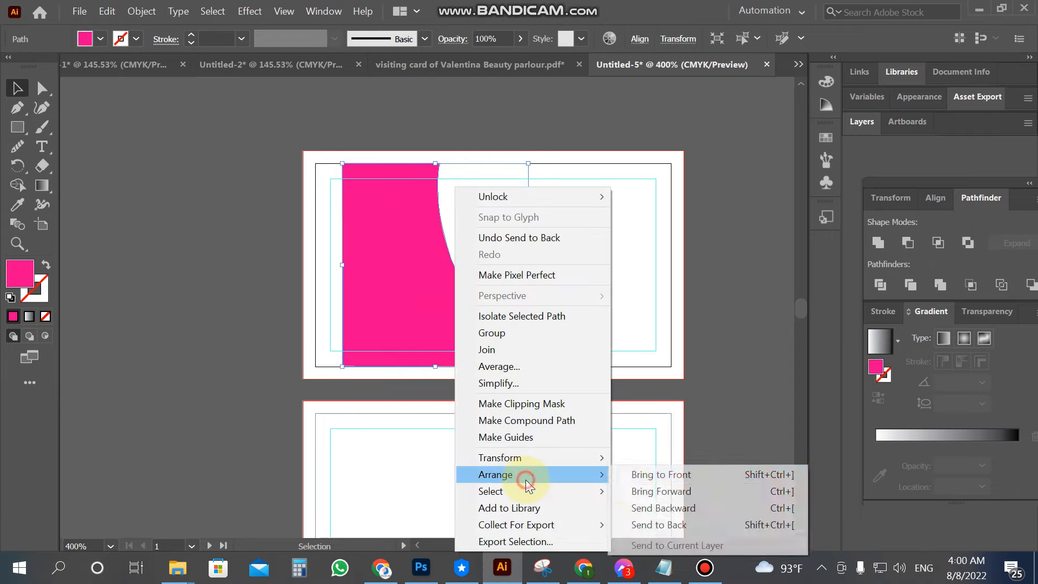
click(661, 475)
key(ctrl+z)
key(ctrl+z)
key(ctrl+z)
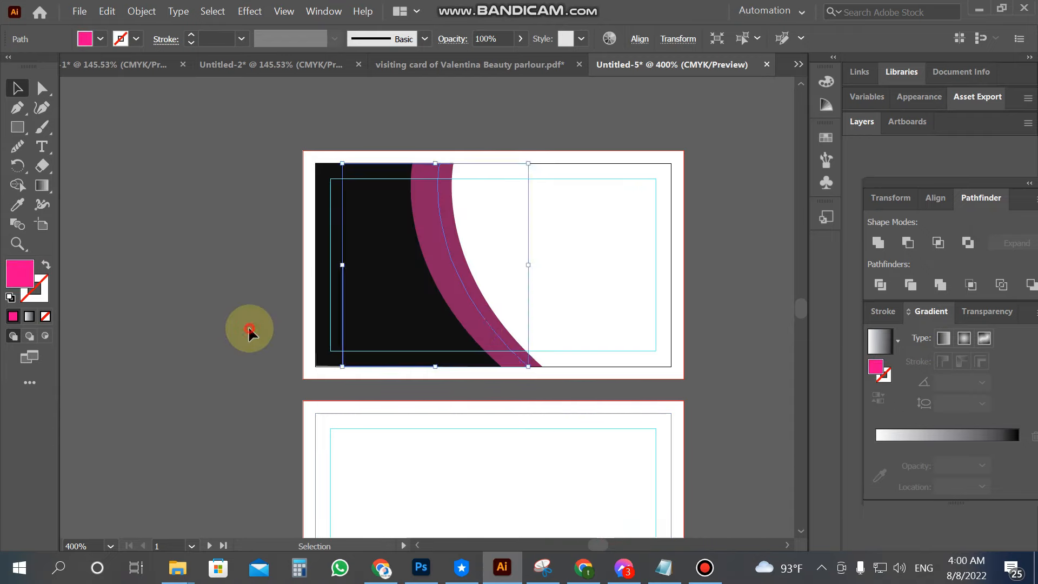
- Lock the dark magenta curved shape on the upper card
click(249, 330)
click(441, 277)
click(142, 12)
mouse_move(227, 95)
click(408, 95)
- Bring the bright pink shape in front of the dark magenta one, with the black curved shape frontmost
right_click(430, 234)
mouse_move(494, 470)
click(642, 476)
click(316, 281)
right_click(316, 282)
mouse_move(390, 474)
click(515, 473)
- Rotate the bright pink shape slightly clockwise and shift it up and left so its band tapers toward the card's lower edge
click(433, 260)
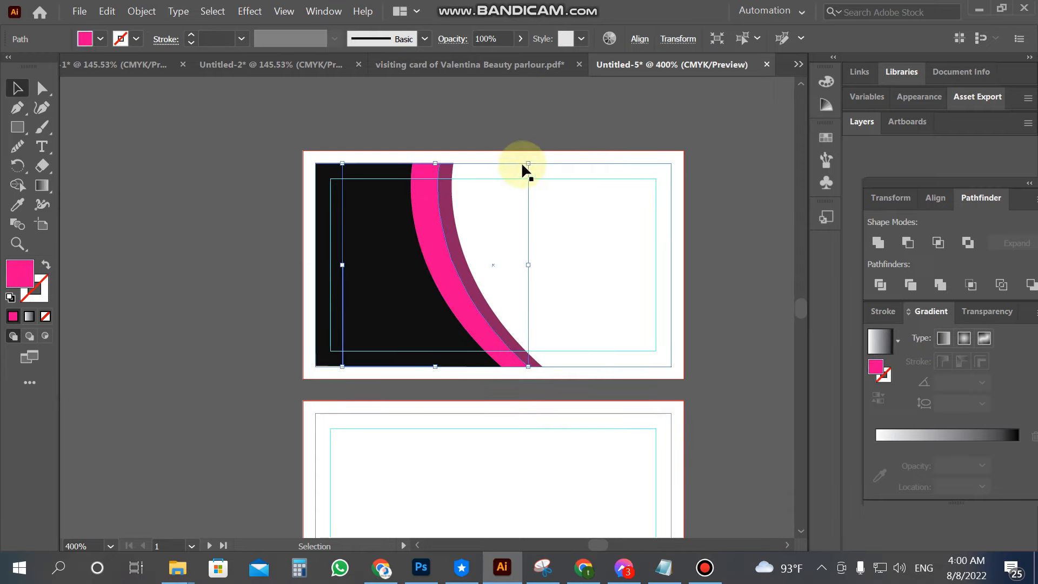
drag(530, 161, 557, 170)
drag(446, 238, 431, 229)
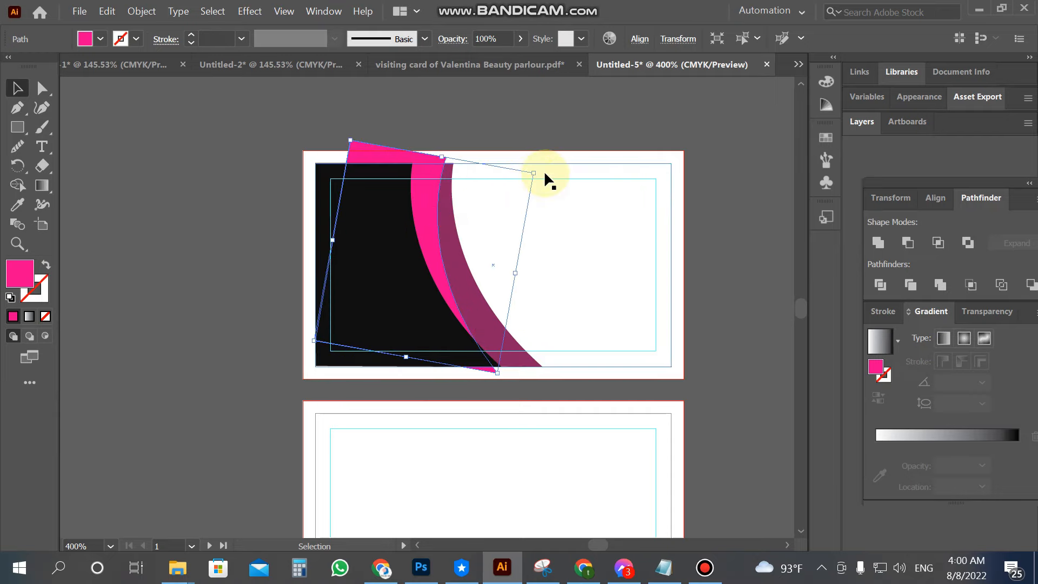
drag(560, 173, 559, 174)
click(560, 174)
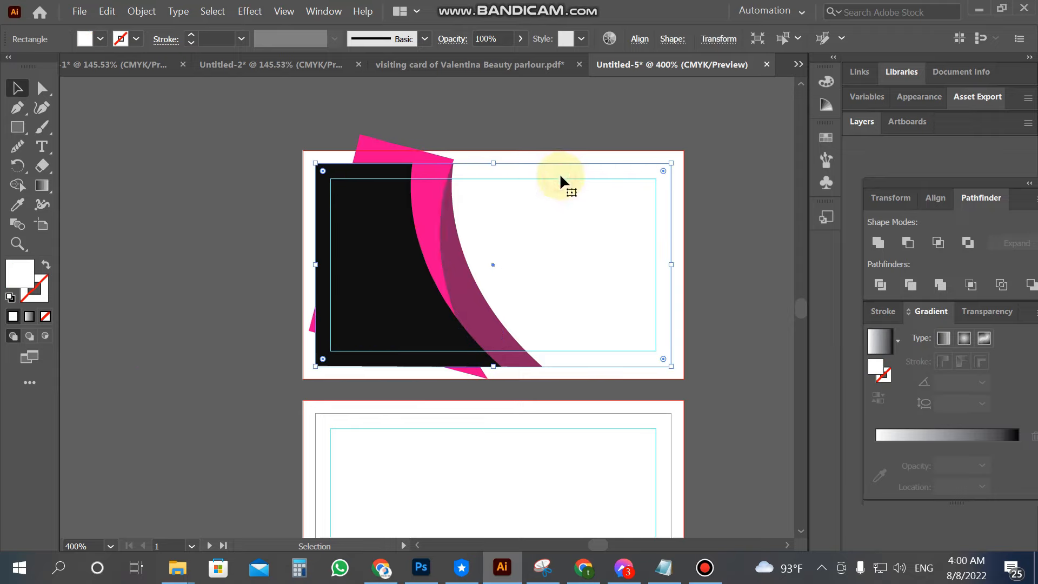
- Try converting the upper card's white rectangle into a guide, and undo the conversion
click(438, 210)
click(456, 258)
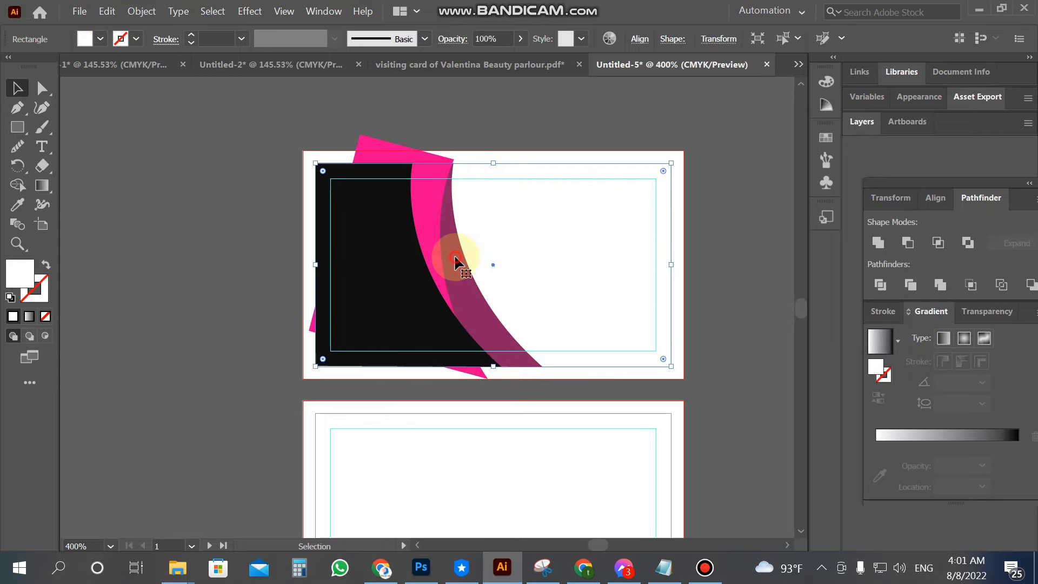
click(714, 225)
right_click(662, 162)
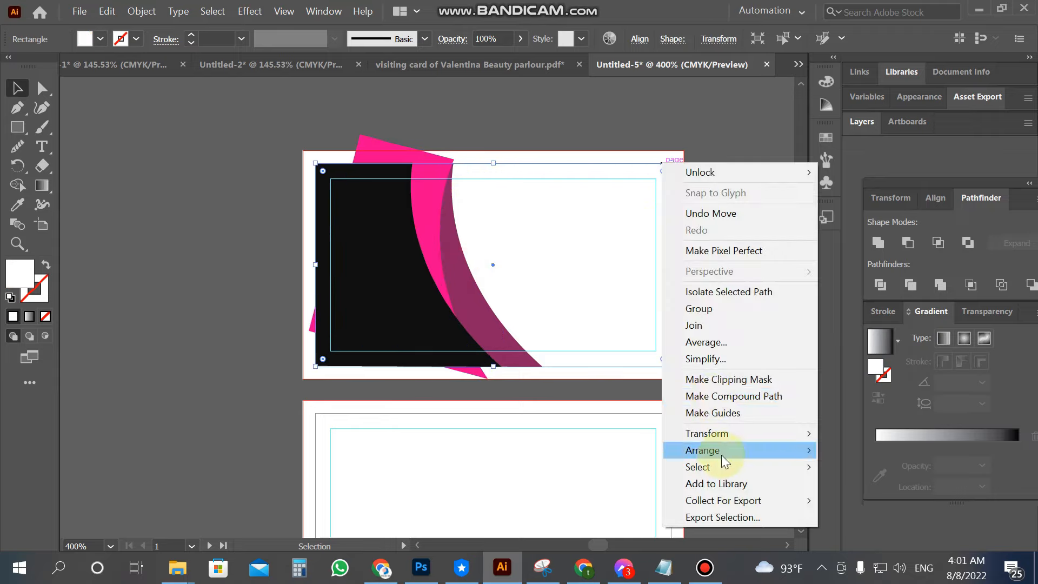
right_click(513, 222)
click(589, 436)
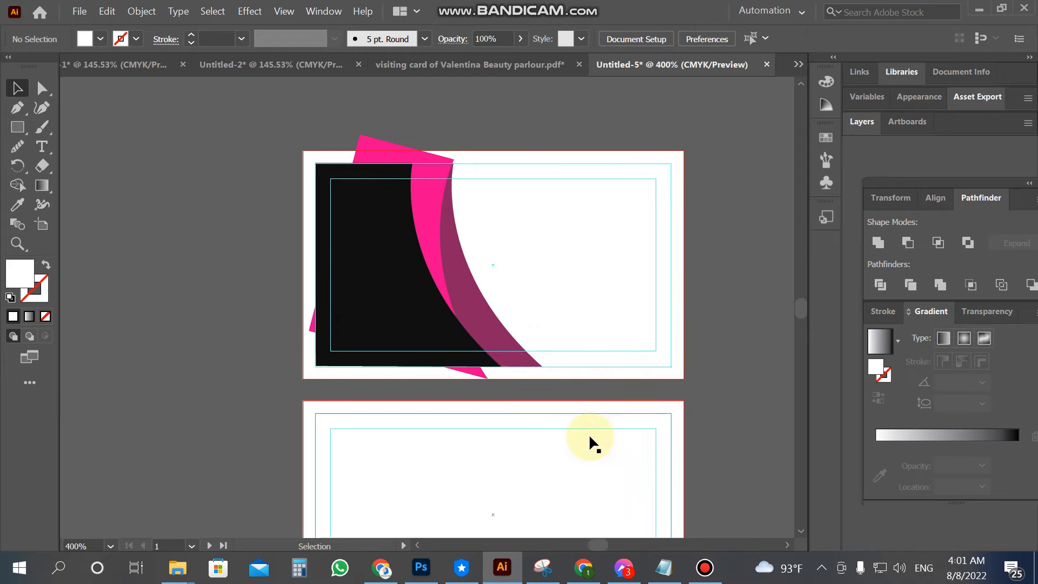
key(ctrl+z)
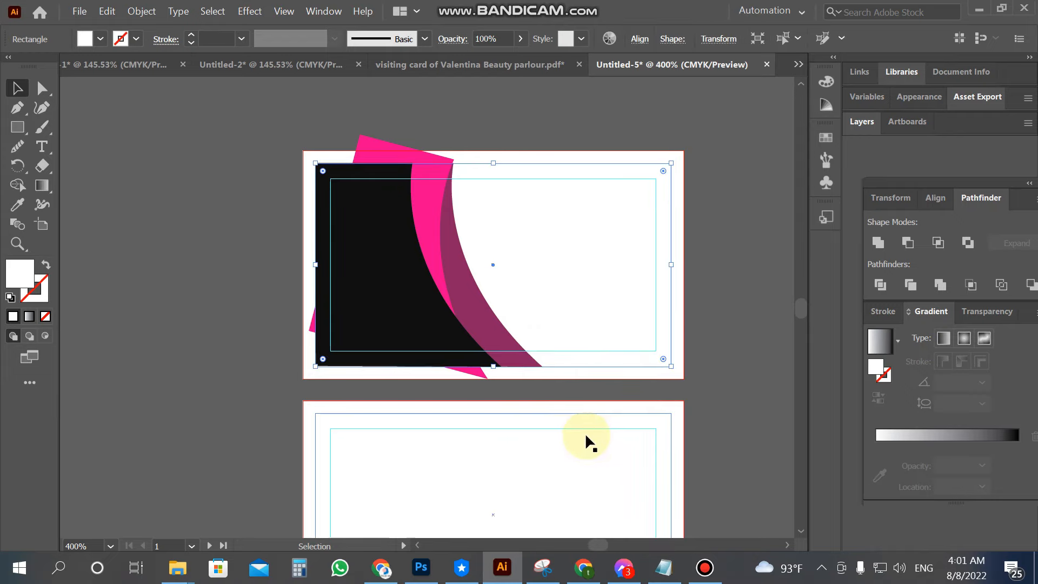
- Lock the white card-sized rectangle behind the curved shapes on the upper card
click(157, 11)
mouse_move(213, 97)
click(451, 99)
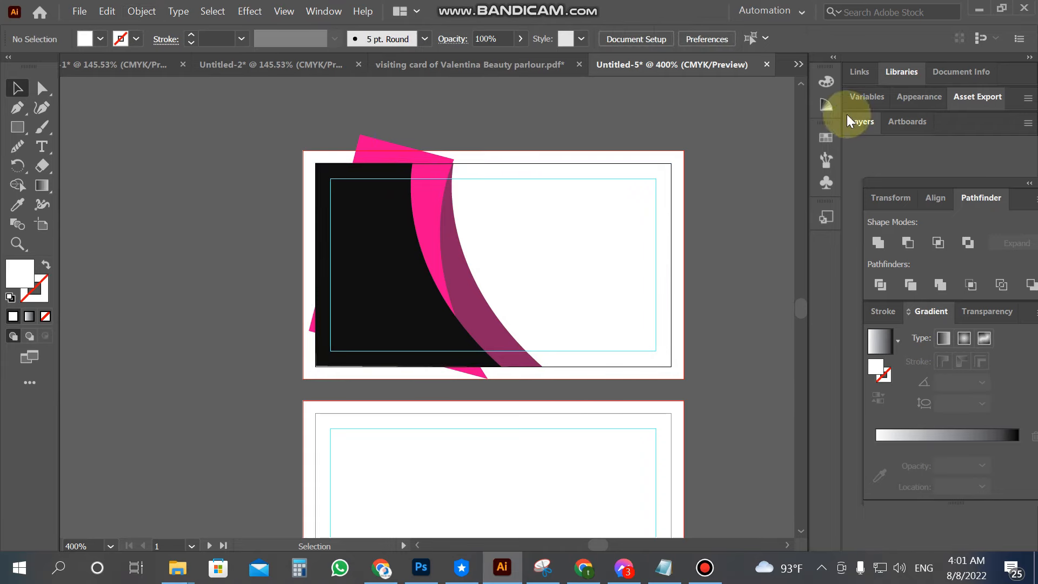
click(709, 580)
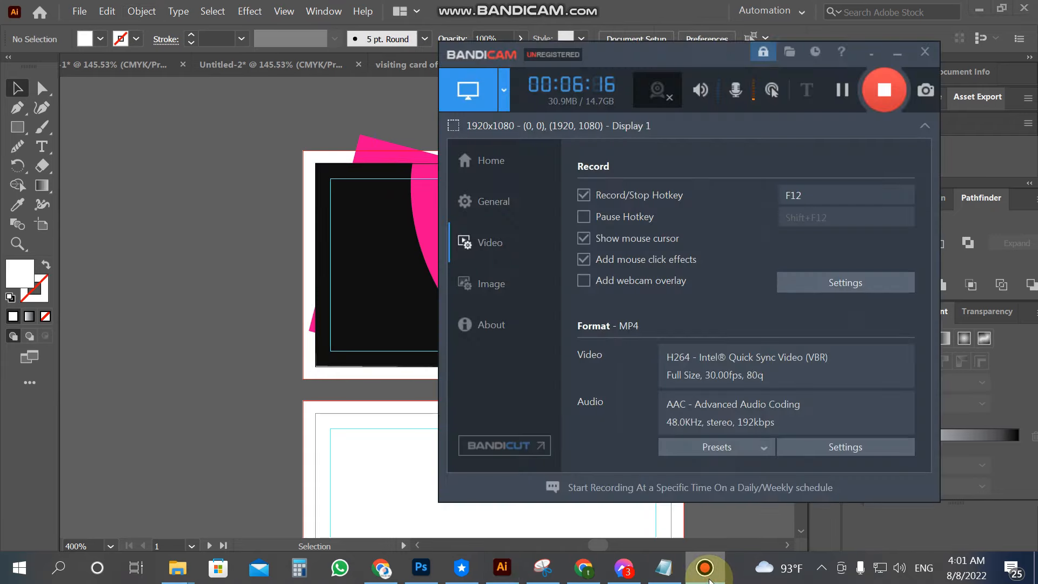
click(710, 580)
- Unlock the dark magenta shape, then rotate it clockwise and shift it left so it follows the pink shape's curved edge
click(865, 128)
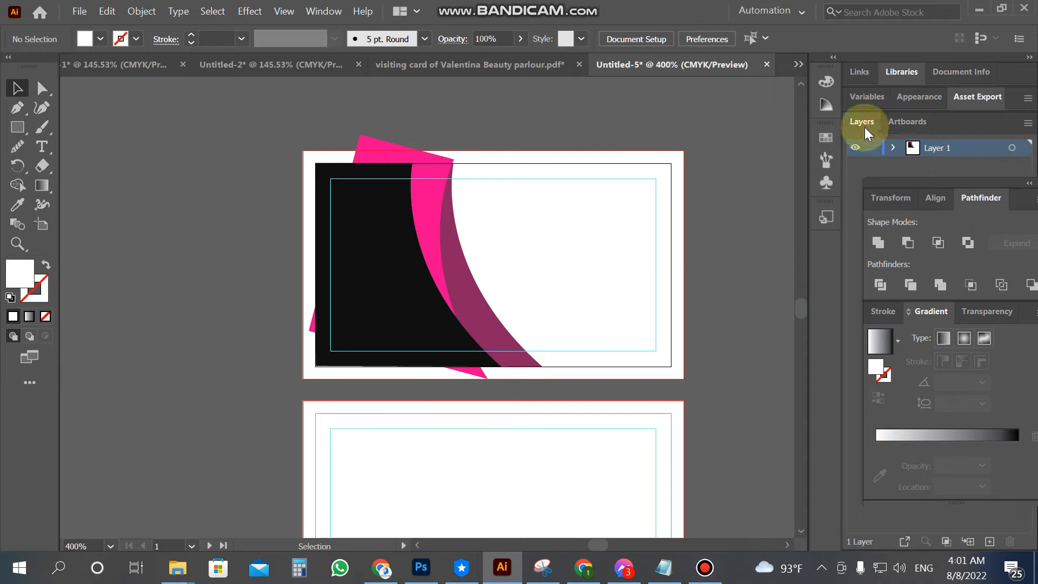
drag(1005, 181, 991, 427)
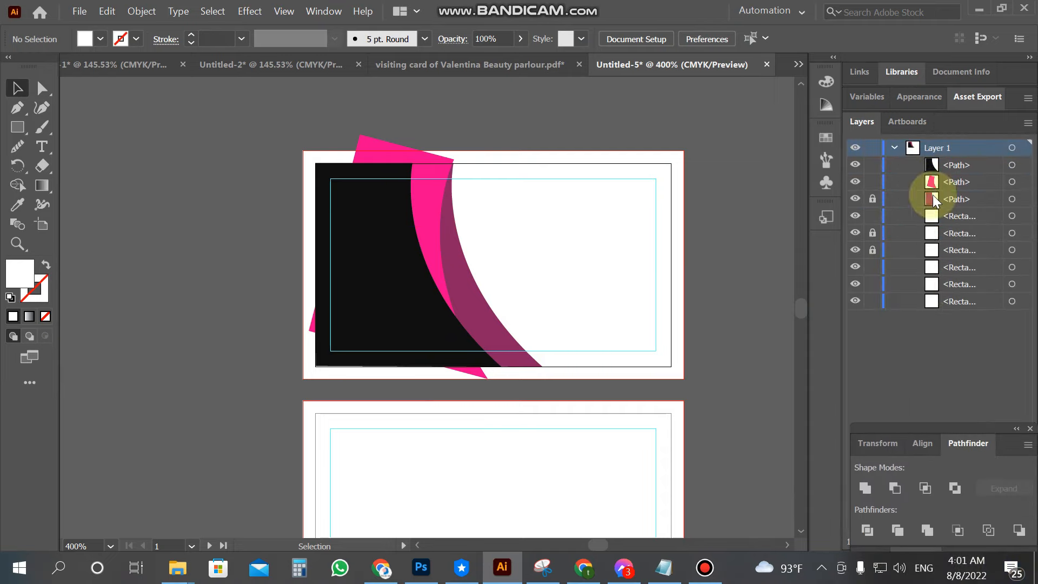
click(475, 283)
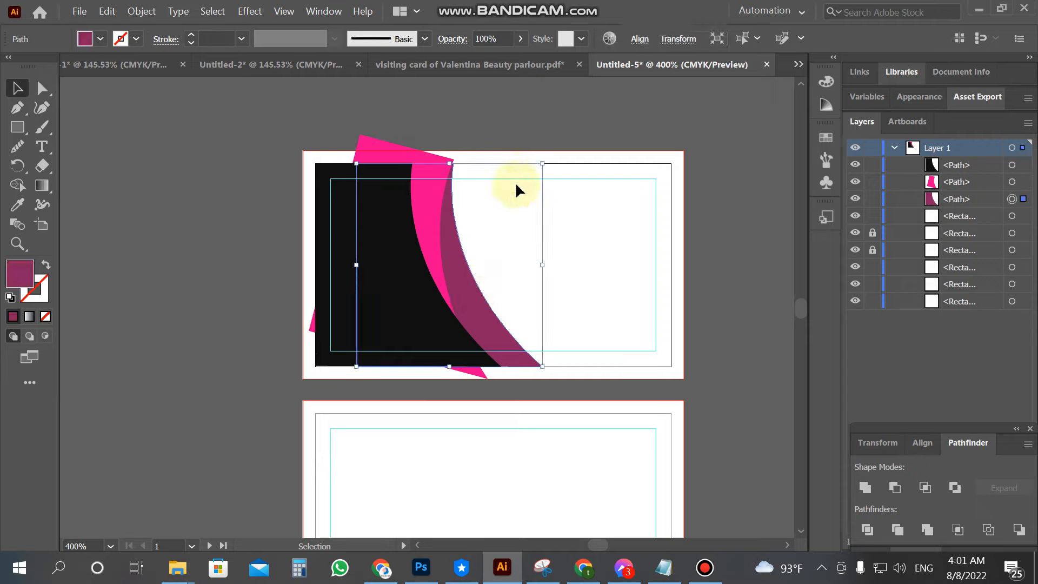
drag(546, 167, 570, 178)
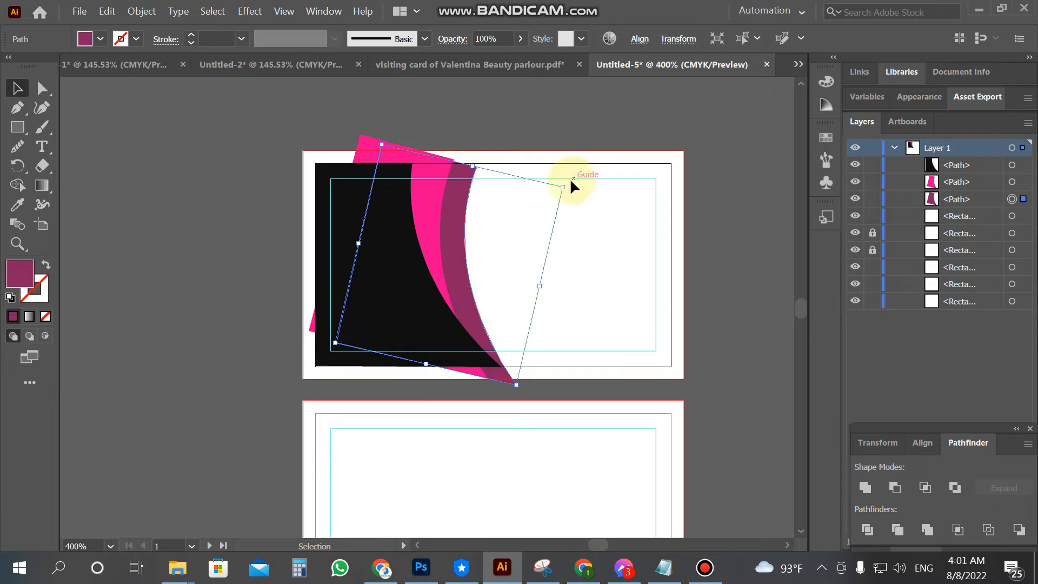
drag(463, 274, 440, 271)
click(543, 182)
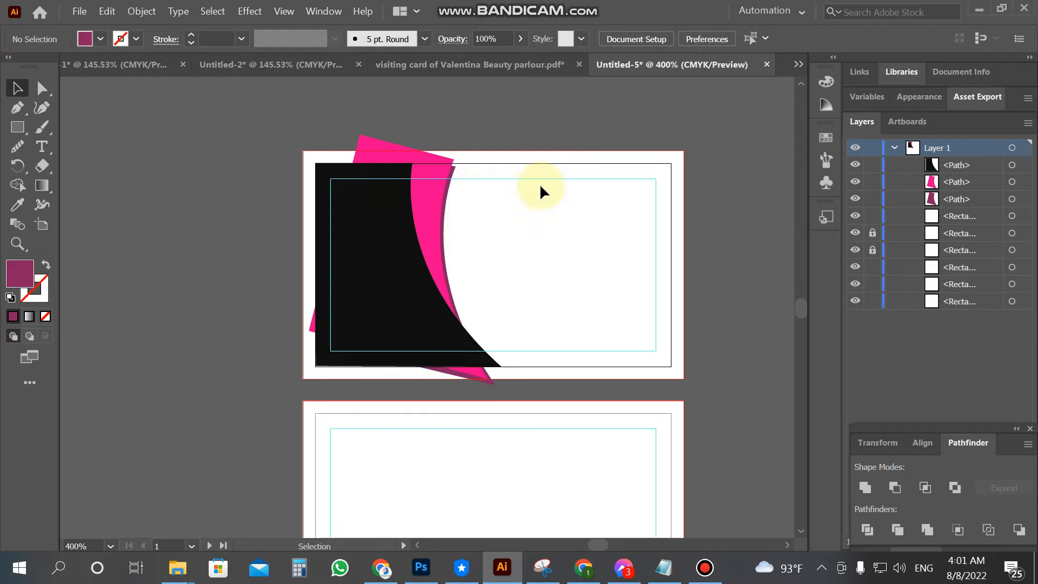
- Rotate the dark magenta shape slightly further clockwise and the pink shape slightly counterclockwise so both bands taper toward the black curve
click(450, 184)
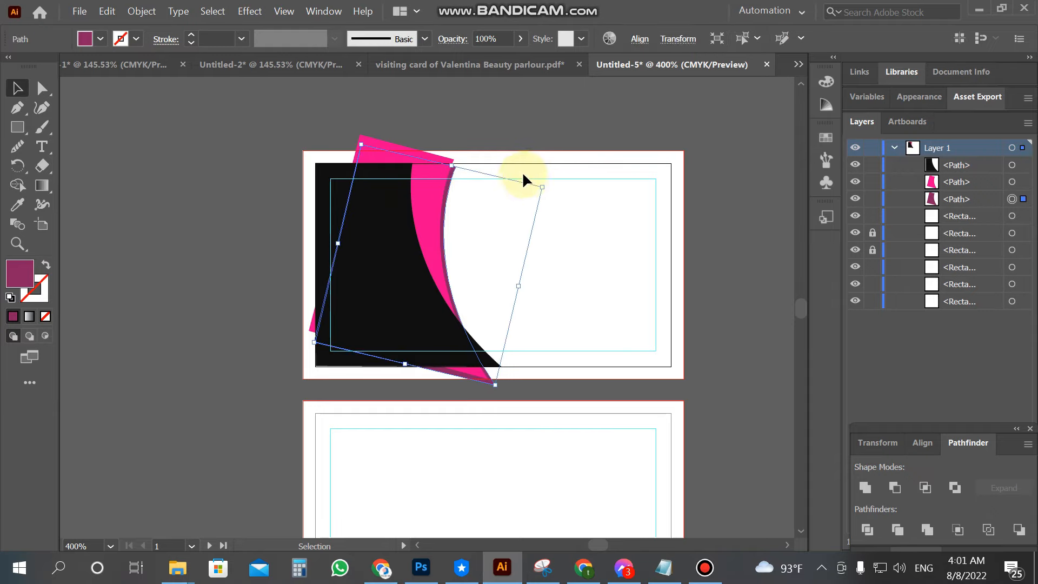
click(565, 192)
click(449, 190)
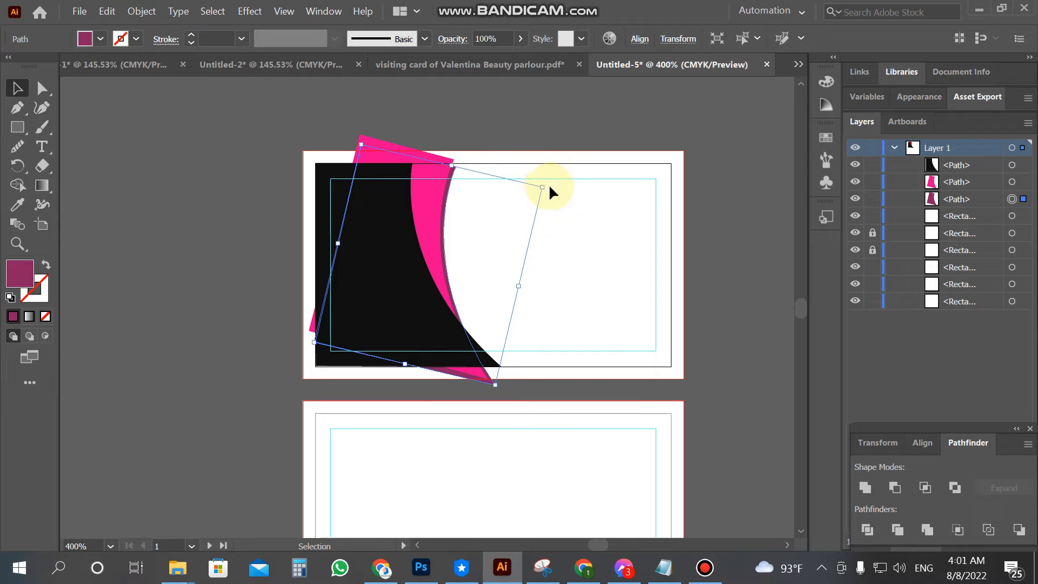
drag(548, 186, 563, 190)
click(428, 208)
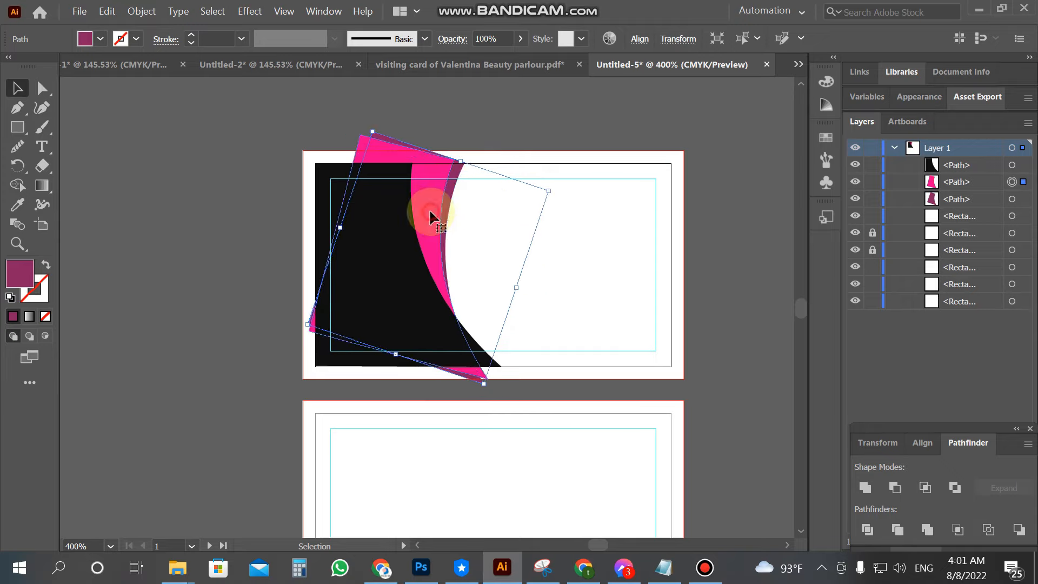
drag(547, 183, 538, 169)
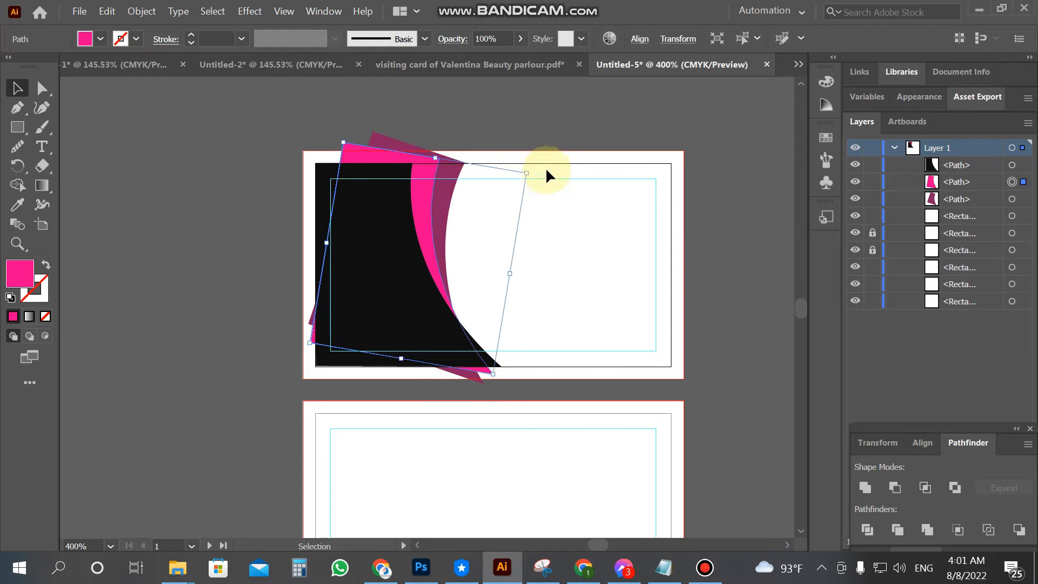
click(580, 212)
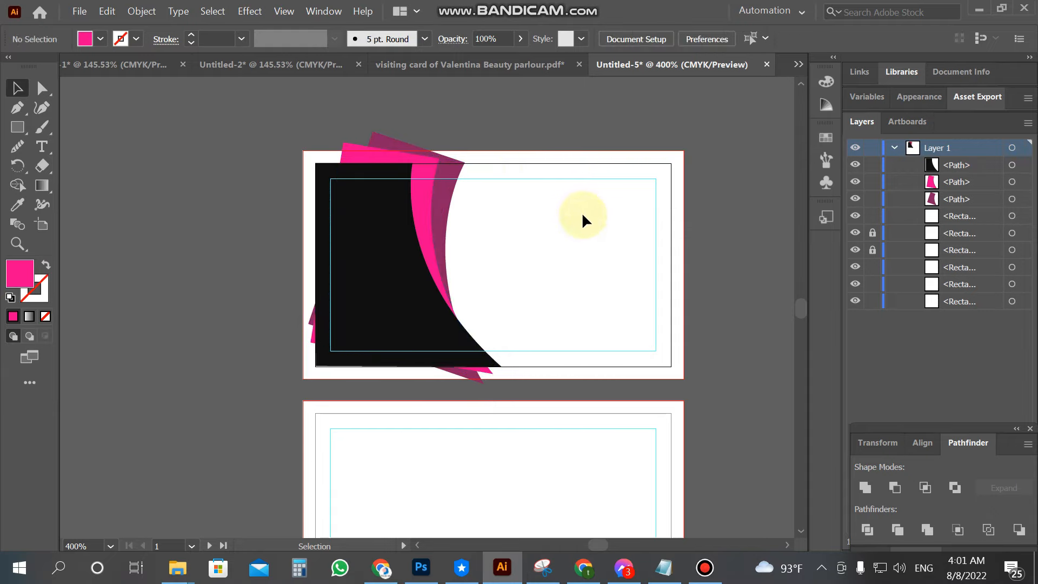
- Draw a rectangle covering the black shape's full extent and use it as a clipping mask for the overlapping curved shapes
click(17, 126)
drag(315, 163, 500, 366)
click(18, 88)
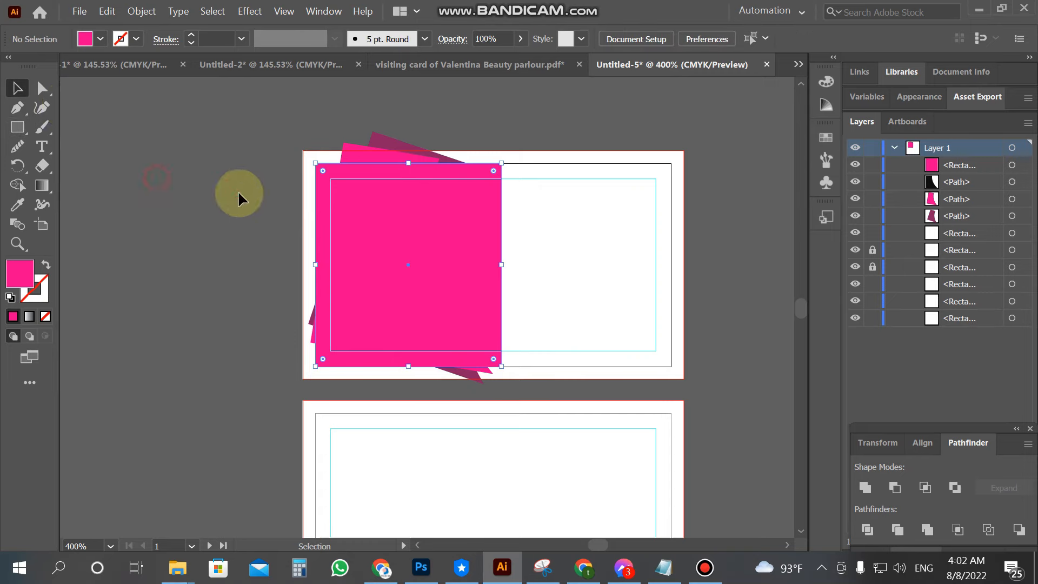
drag(244, 205, 432, 311)
right_click(425, 310)
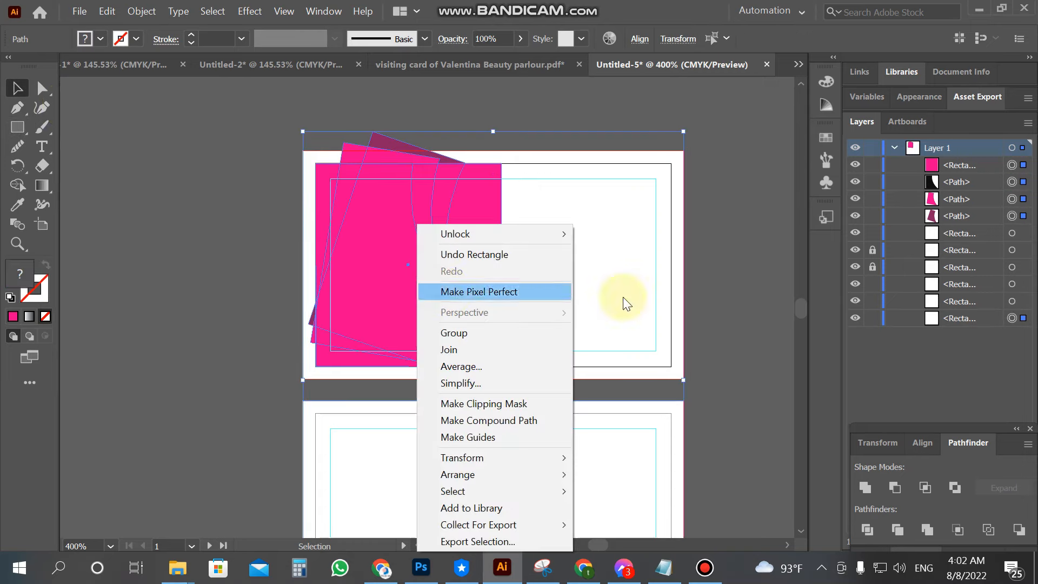
click(501, 404)
click(533, 388)
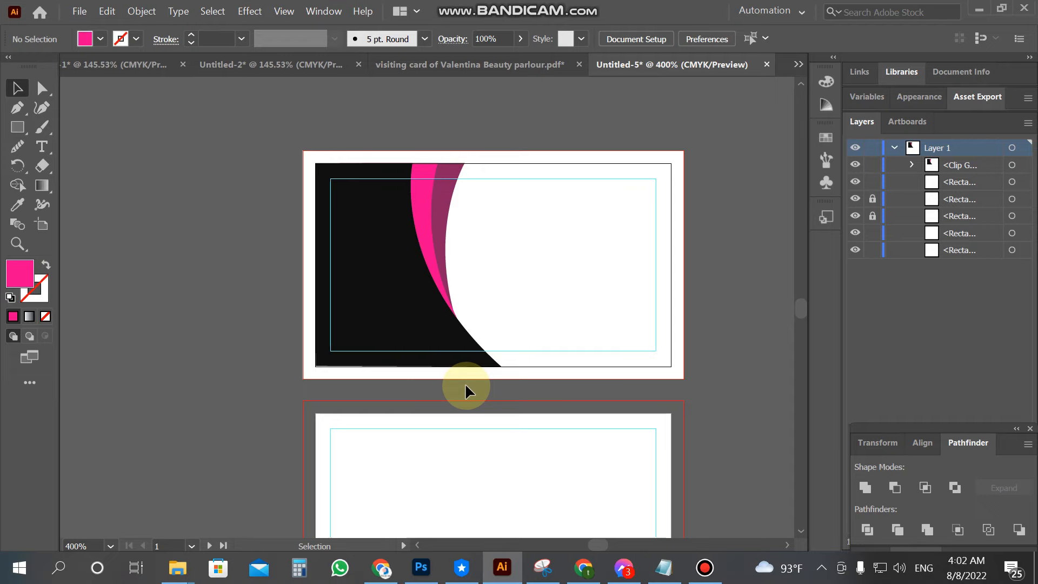
- Duplicate the clipped curve artwork onto the lower card, mirrored horizontally and fitted against the card's right edge
scroll(465, 385, down, 1)
click(402, 285)
scroll(402, 285, down, 3)
drag(391, 235, 434, 528)
scroll(388, 401, down, 8)
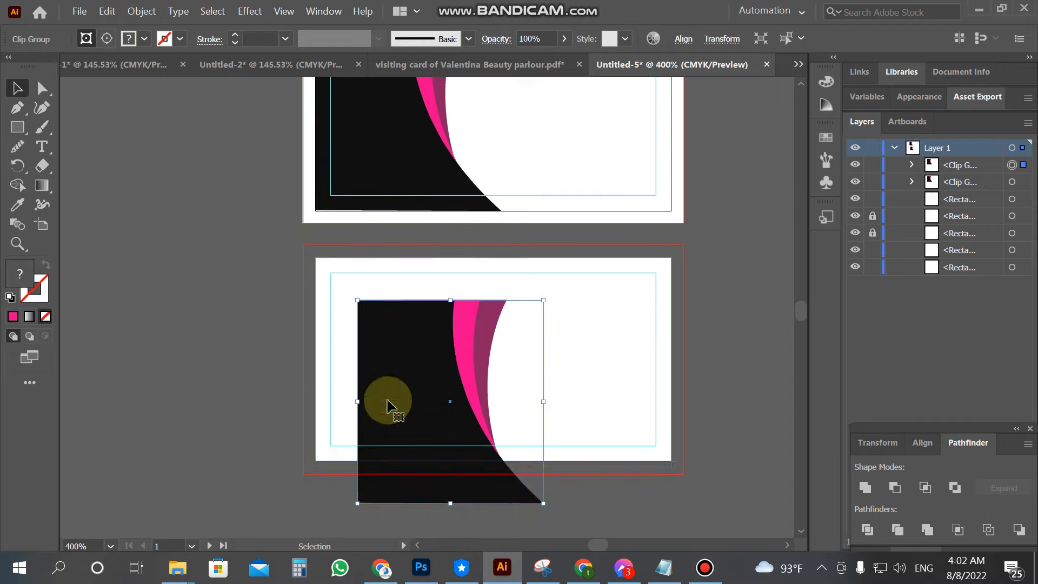
drag(350, 401, 669, 364)
click(216, 303)
scroll(241, 328, up, 1)
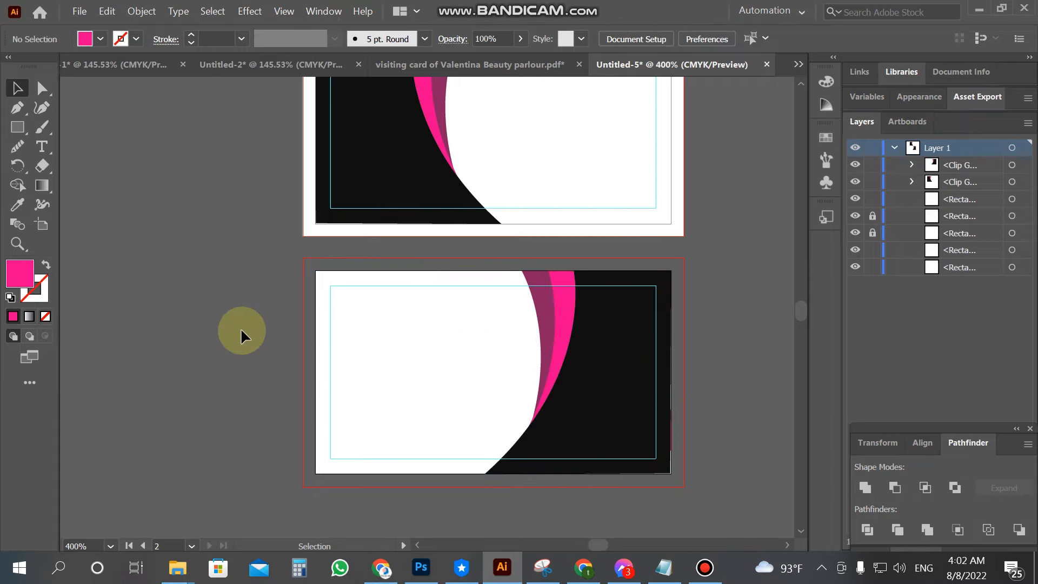
scroll(241, 328, up, 3)
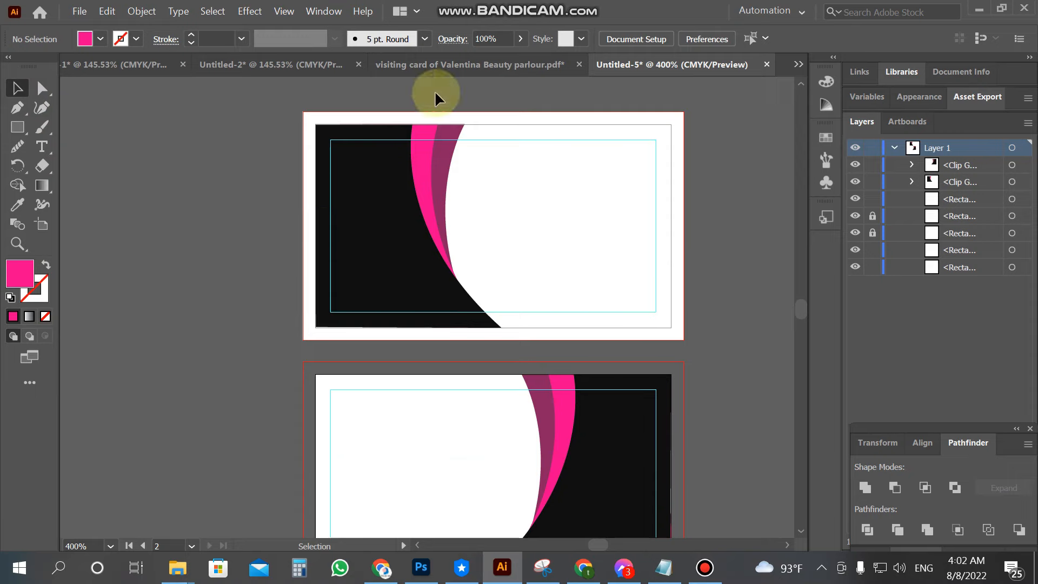
- Close the Valentina Beauty parlour visiting card PDF
click(578, 65)
click(599, 304)
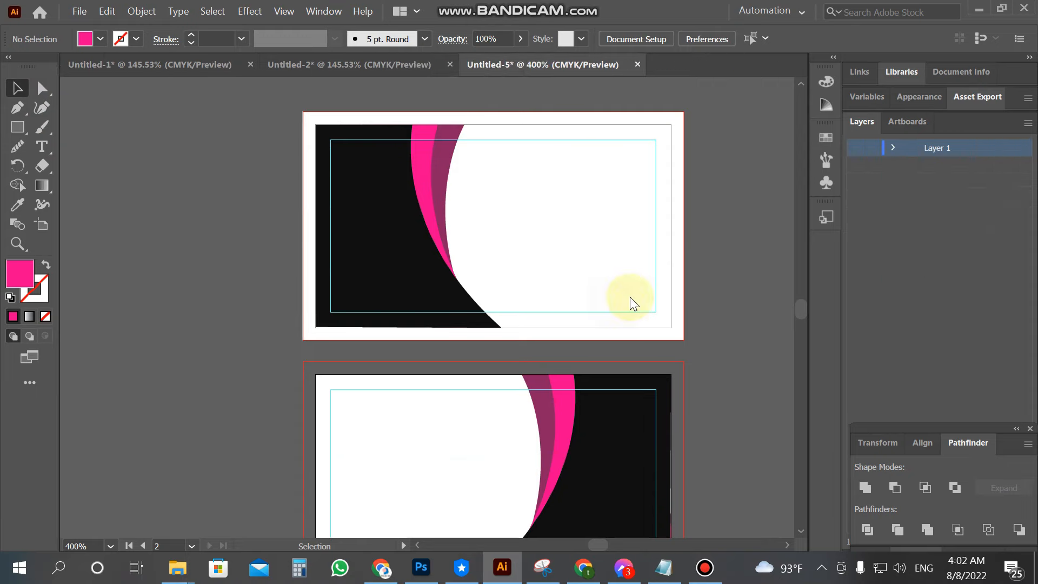
- Copy the M logo with company name and tagline from Untitled-1 into the business card document, Untitled-5
click(365, 65)
click(147, 65)
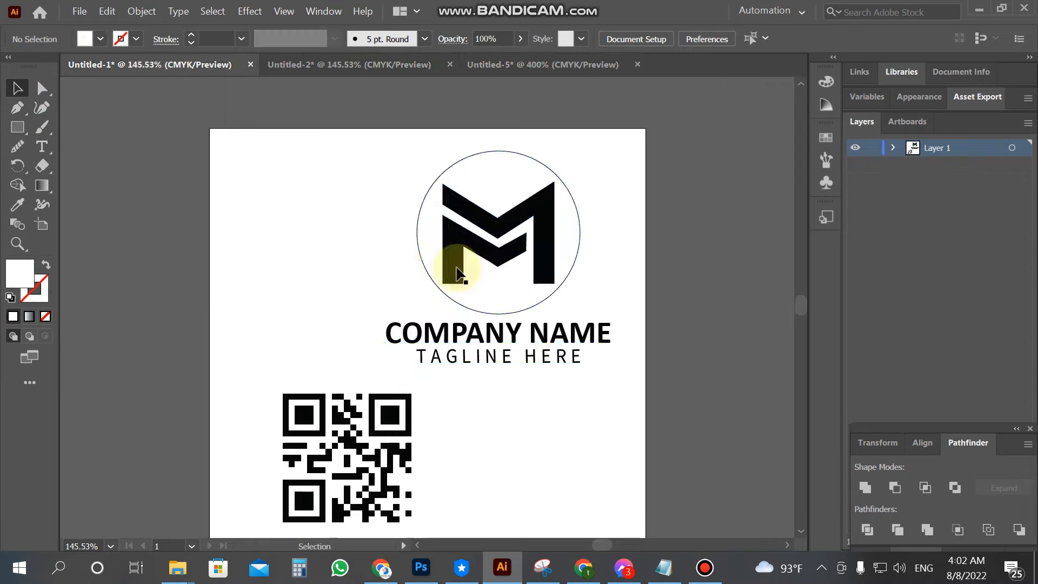
click(458, 273)
scroll(572, 239, up, 2)
drag(516, 275, 266, 278)
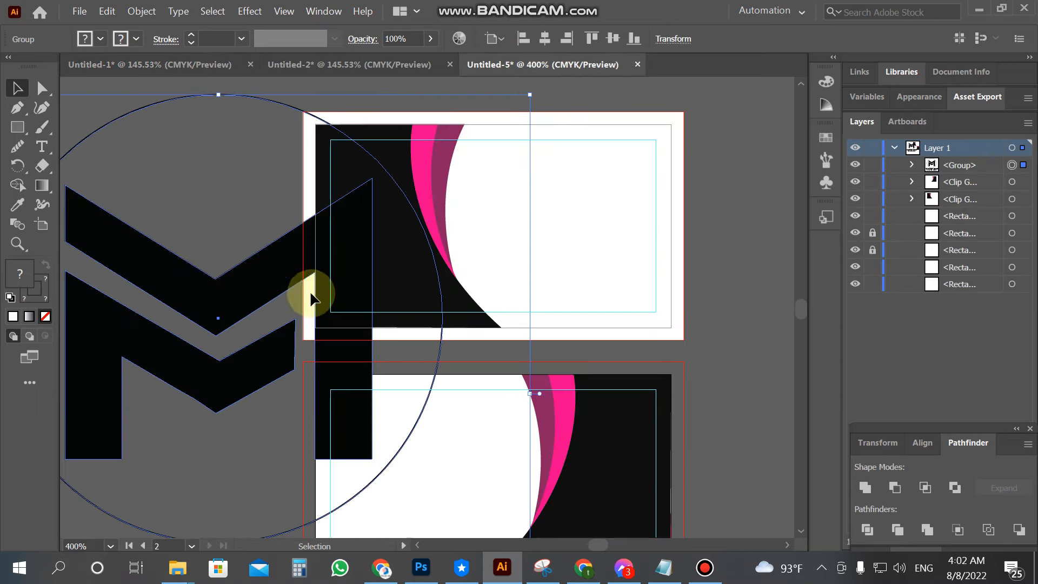
- Scale the logo group down beside the cards and give it a white fill
drag(530, 95, 273, 336)
click(86, 39)
click(33, 70)
click(138, 245)
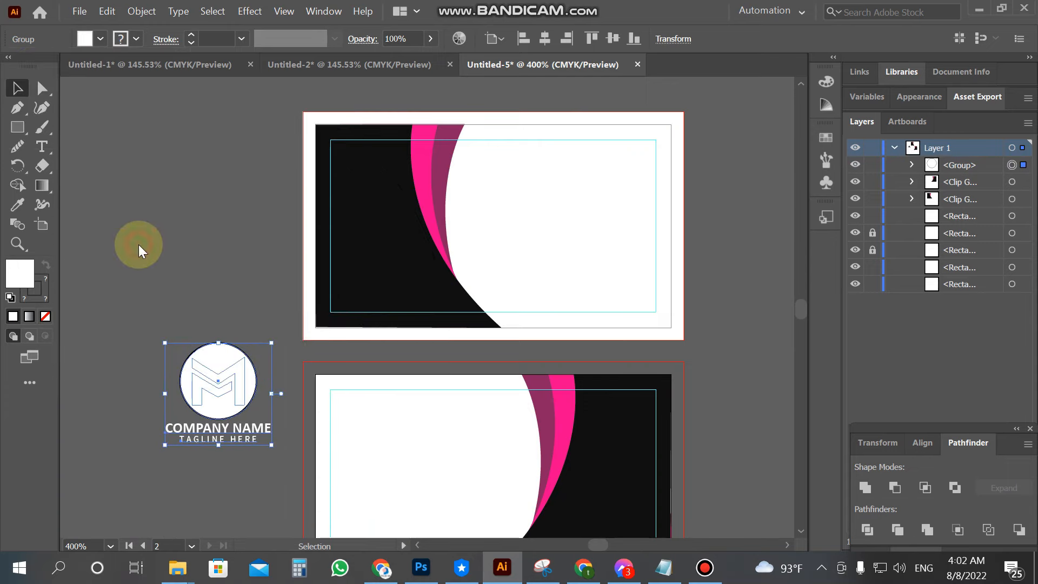
- Ungroup the logo and give its circle no fill and a white stroke
right_click(216, 368)
click(232, 230)
click(208, 371)
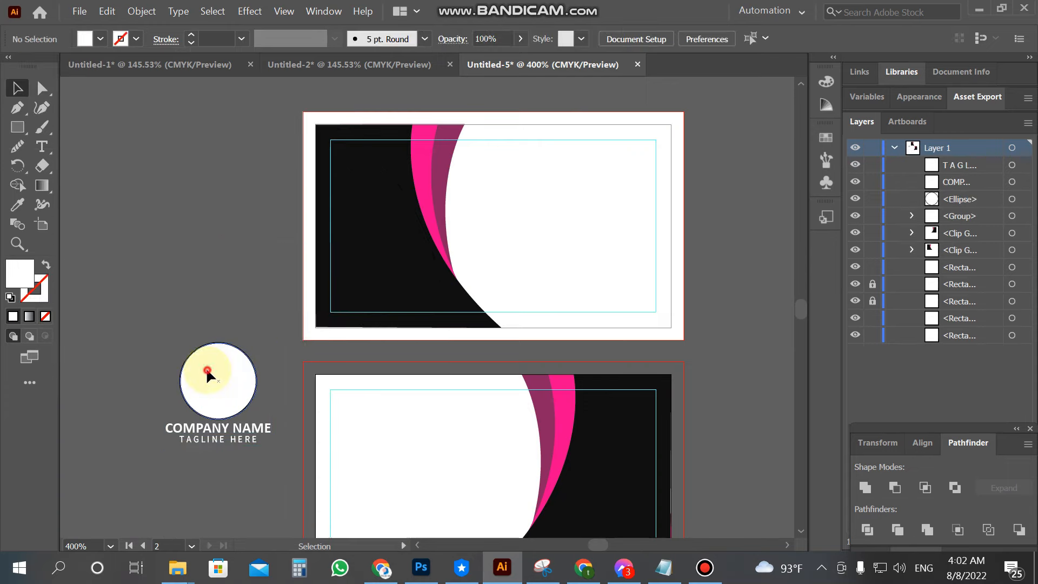
click(100, 39)
click(11, 66)
click(128, 40)
click(135, 193)
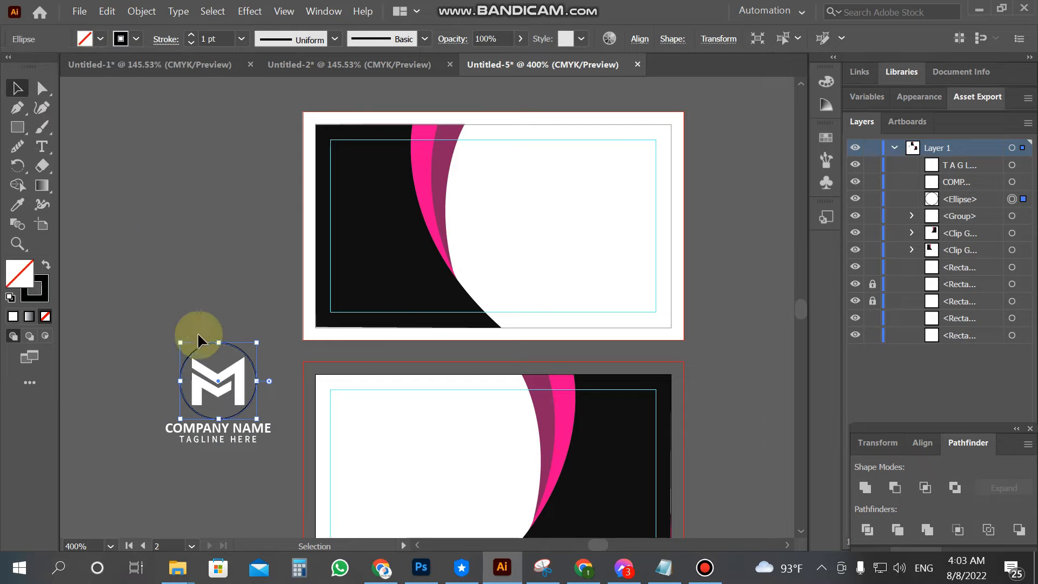
click(129, 39)
click(34, 66)
click(130, 263)
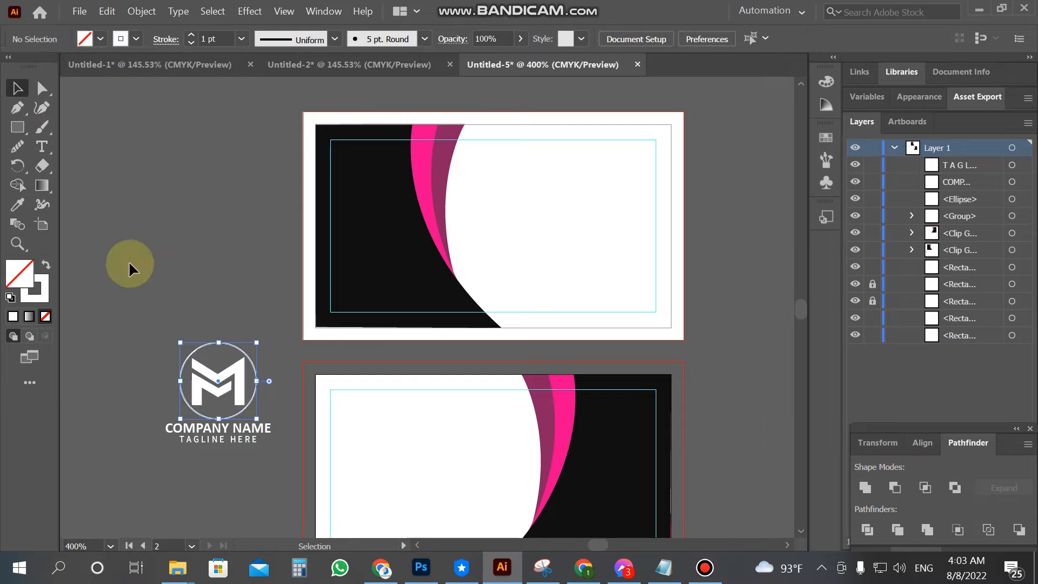
- Group the white logo parts again and place the group, scaled down, on the upper card's black area
drag(272, 471, 179, 267)
click(135, 11)
click(210, 63)
drag(240, 385, 414, 233)
drag(436, 268, 406, 225)
drag(377, 196, 373, 188)
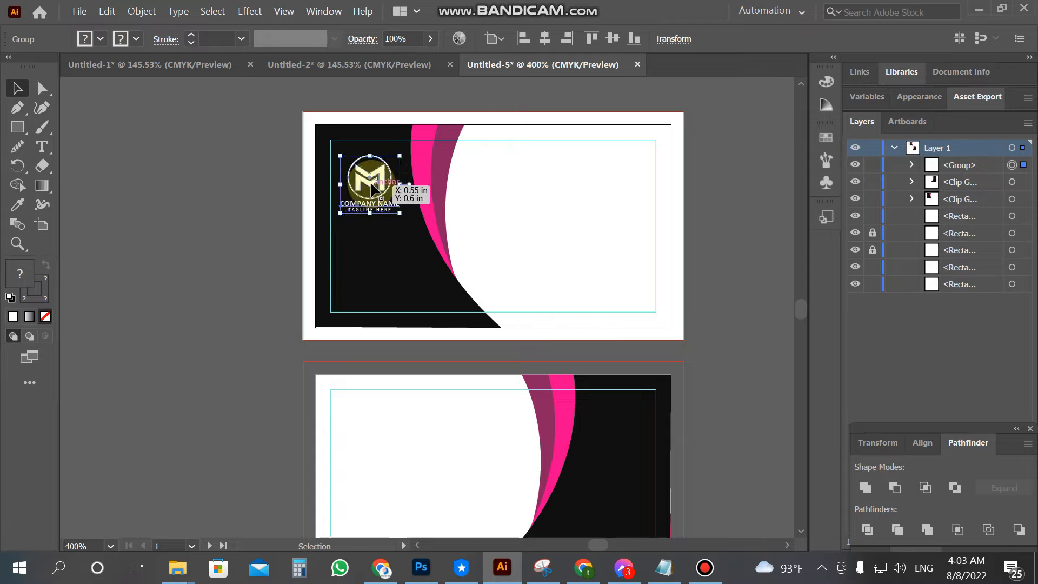
- Copy the QR code image from Untitled-1 into the business card document and scale it down beside the cards
click(252, 219)
click(191, 70)
drag(337, 464, 281, 269)
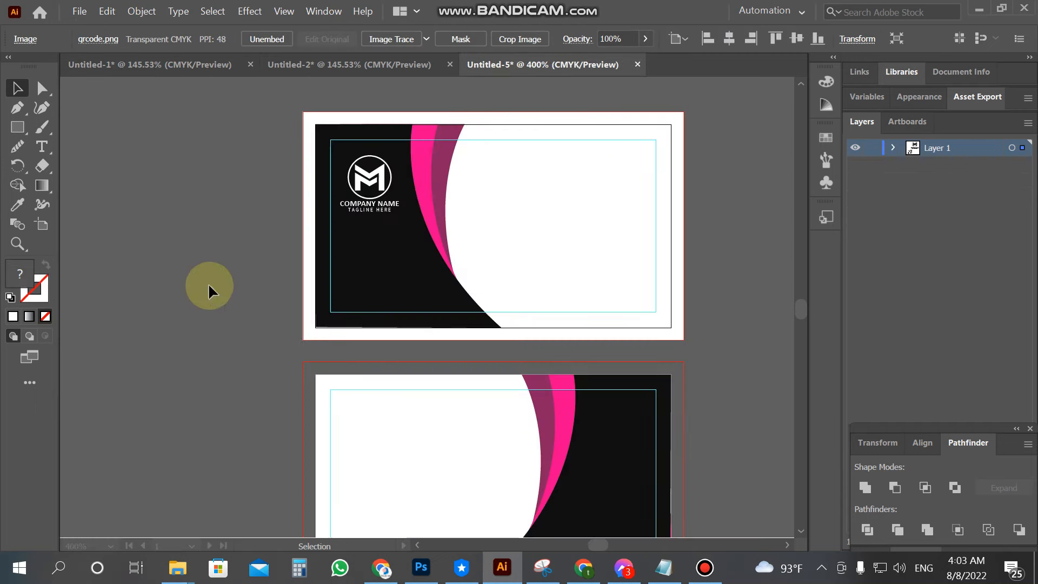
drag(209, 284, 209, 285)
drag(459, 214, 305, 379)
drag(262, 409, 239, 333)
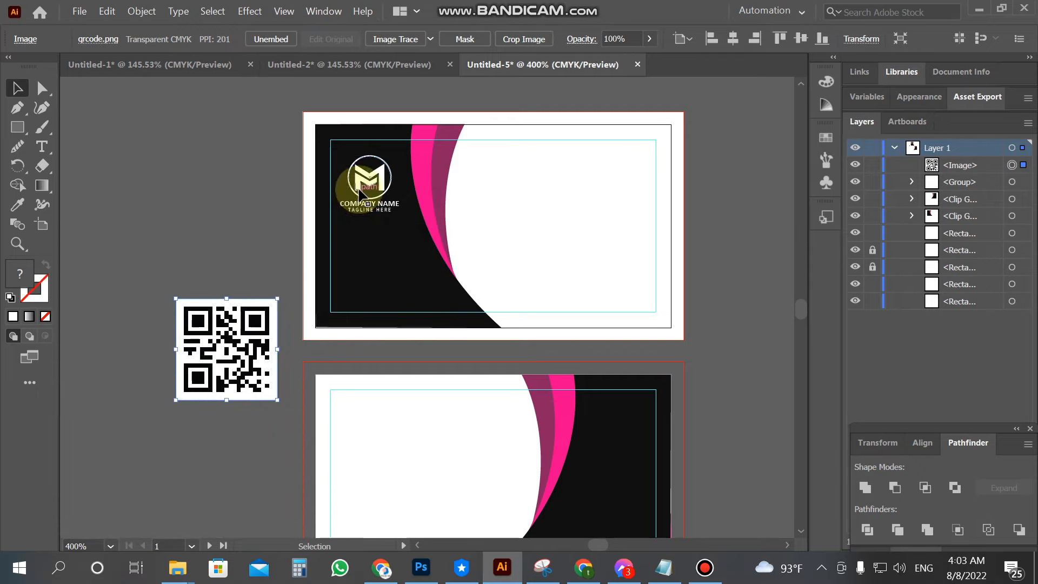
- Shift the logo lower on the upper card's black area and place the QR code, scaled down, centred beneath it
click(359, 194)
drag(391, 224, 391, 245)
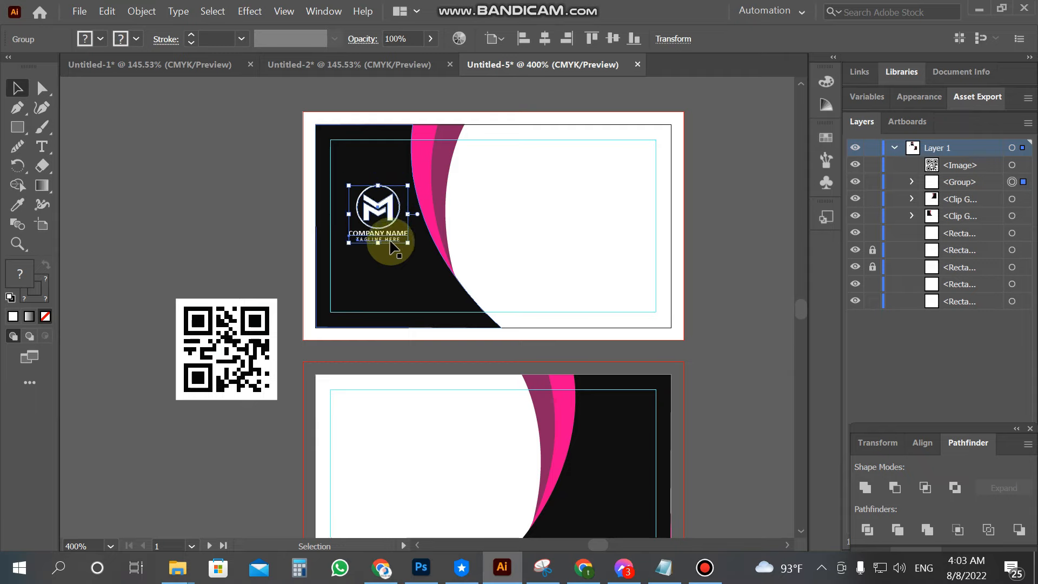
click(275, 325)
drag(279, 298, 387, 289)
click(266, 309)
- Bring another copy of the black M logo group from Untitled-1 into the business card document, near the lower card
scroll(233, 283, down, 2)
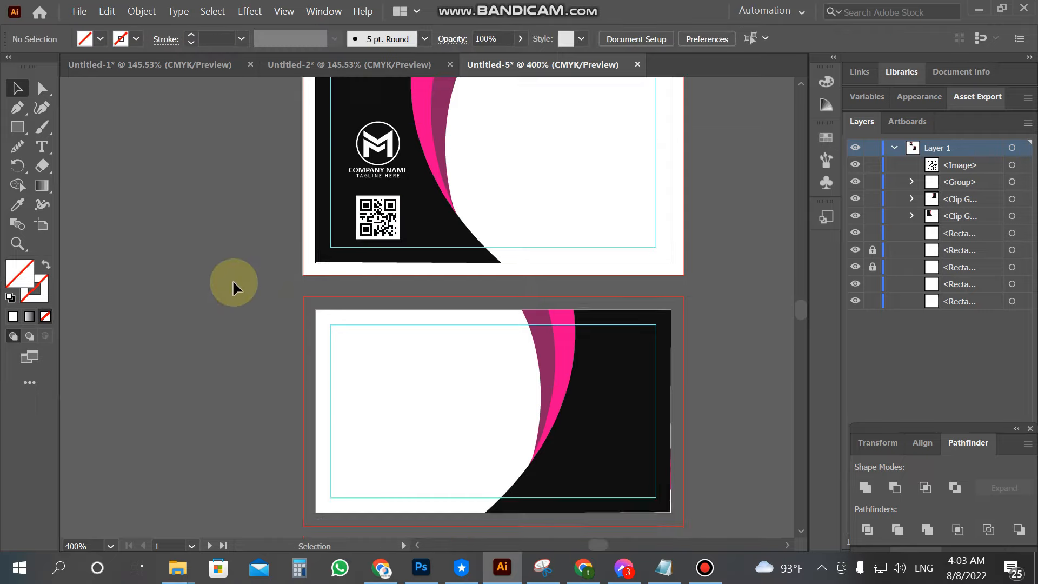
click(321, 64)
click(190, 64)
drag(460, 244, 186, 383)
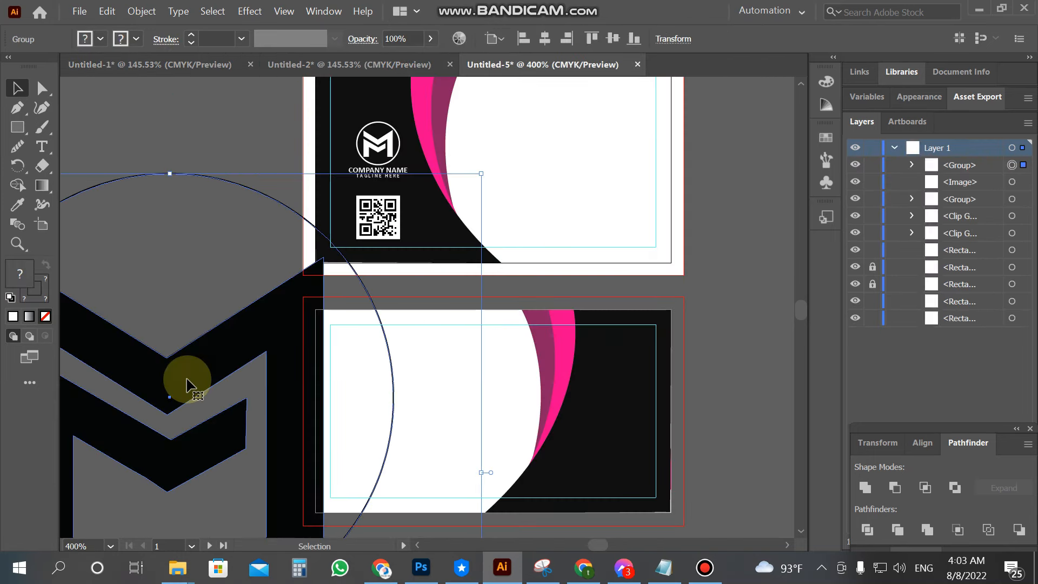
- Scale down the black M logo group and place it on the lower card's white area
scroll(183, 375, down, 5)
scroll(295, 417, down, 15)
scroll(291, 408, down, 1)
drag(482, 473, 248, 320)
scroll(249, 321, up, 1)
scroll(248, 320, up, 1)
drag(173, 238, 417, 165)
drag(342, 113, 367, 135)
drag(414, 179, 420, 192)
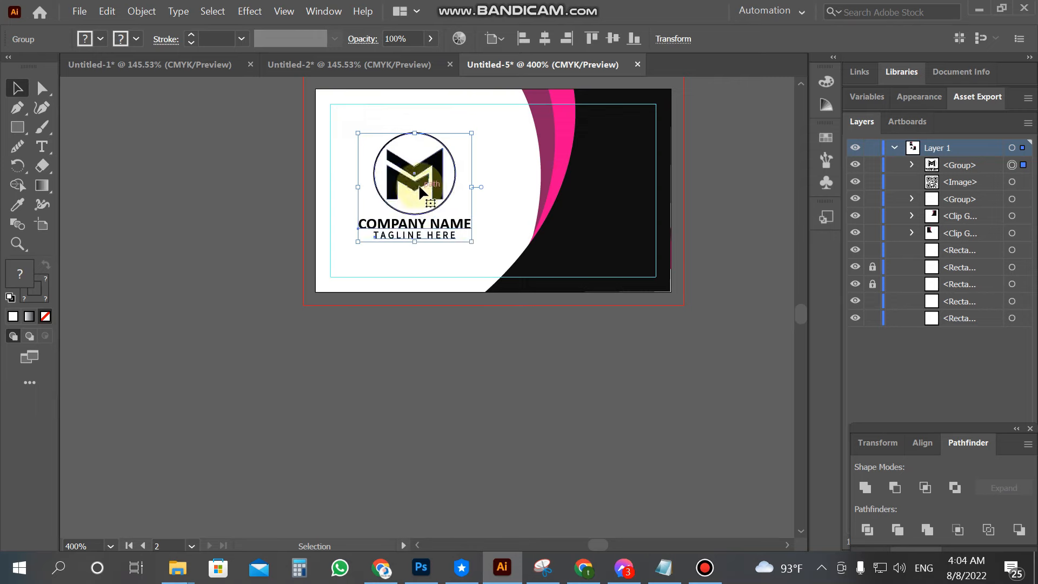
click(471, 352)
scroll(470, 352, up, 1)
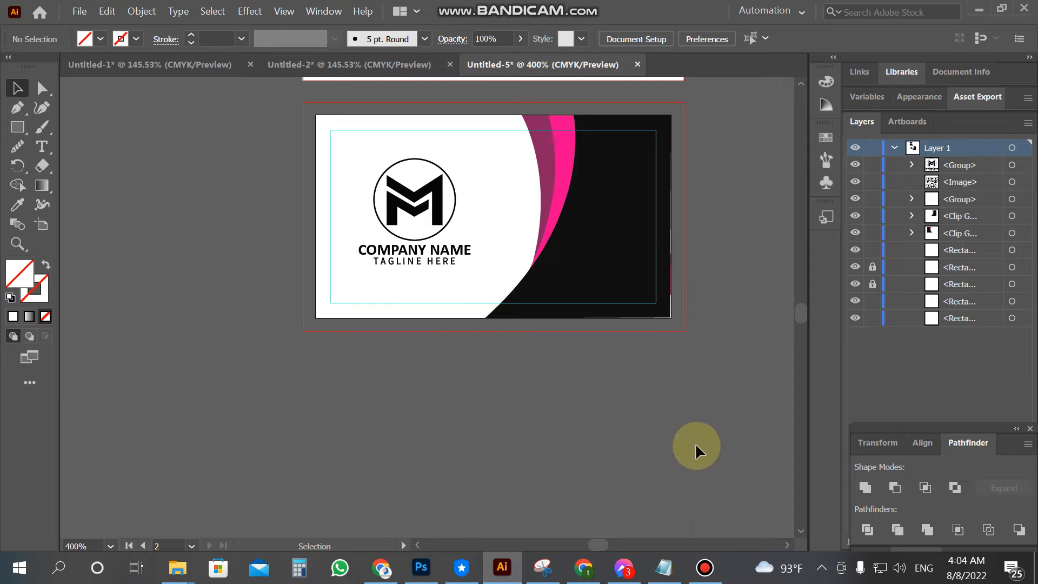
click(403, 219)
click(700, 565)
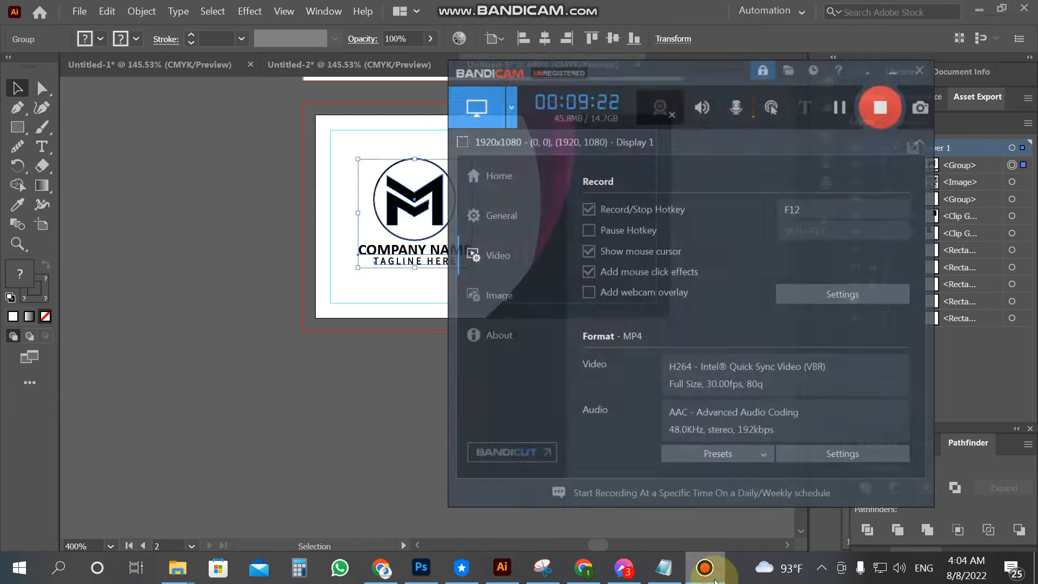
click(713, 580)
click(506, 446)
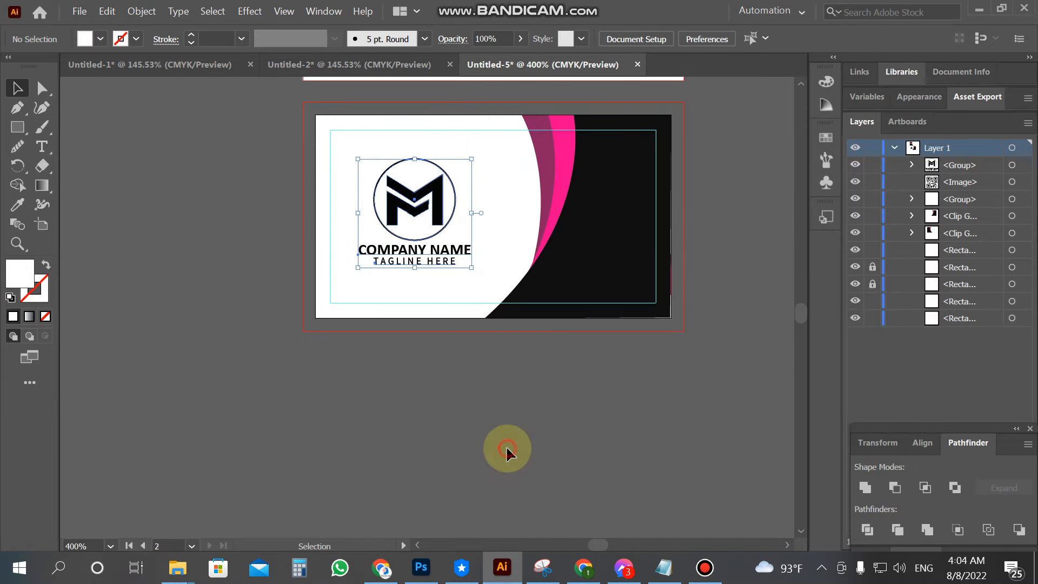
- Nudge the lower card's logo slightly and scale it down a little more
click(410, 198)
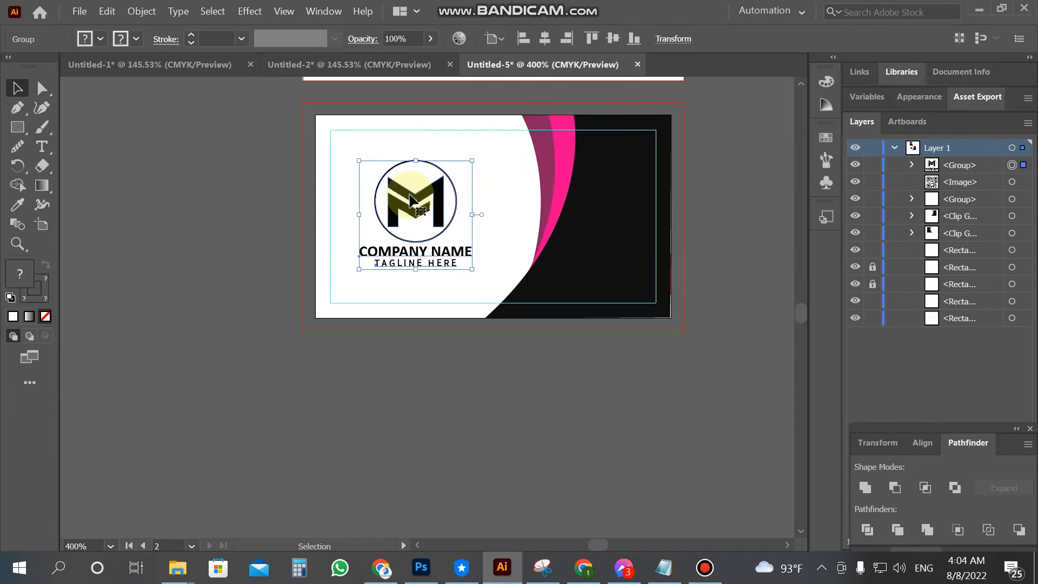
click(234, 298)
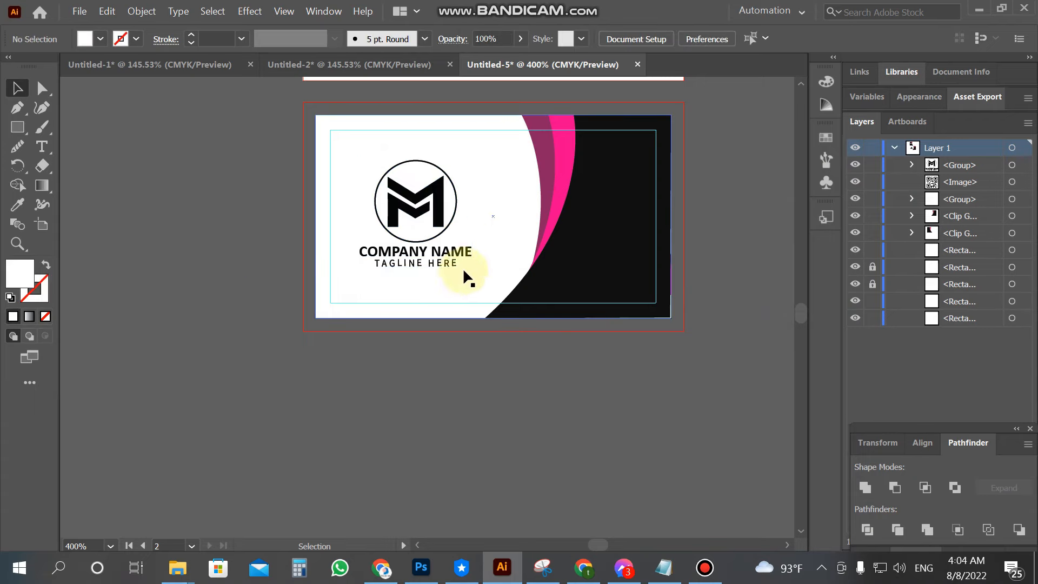
click(446, 219)
mouse_move(471, 267)
mouse_down()
mouse_move(480, 271)
mouse_move(468, 265)
mouse_up()
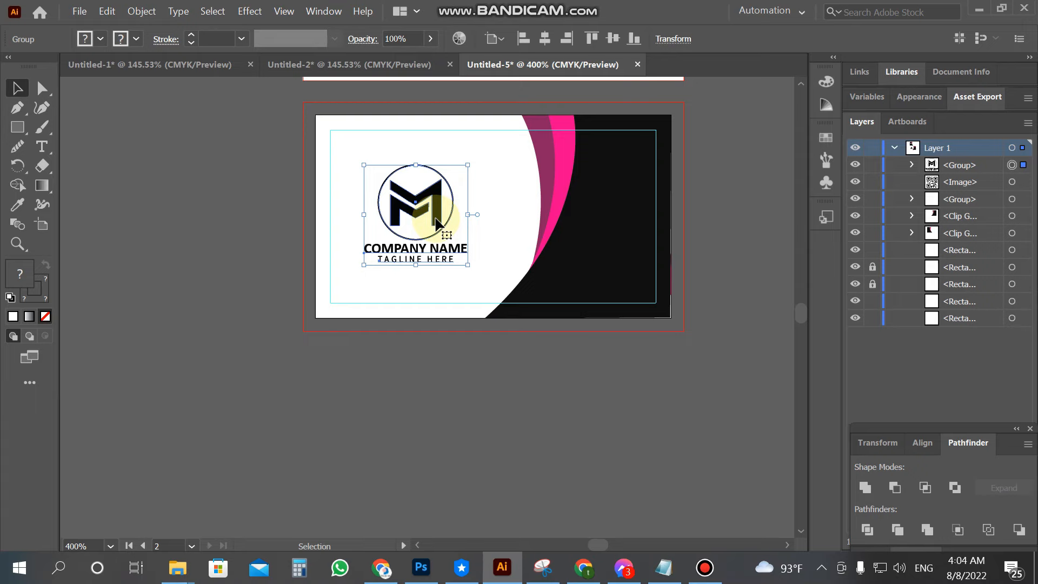
click(472, 361)
- Draw a small rectangle between the right guide and outer edge of the upper card and fill it with the curve's pink
scroll(474, 373, up, 5)
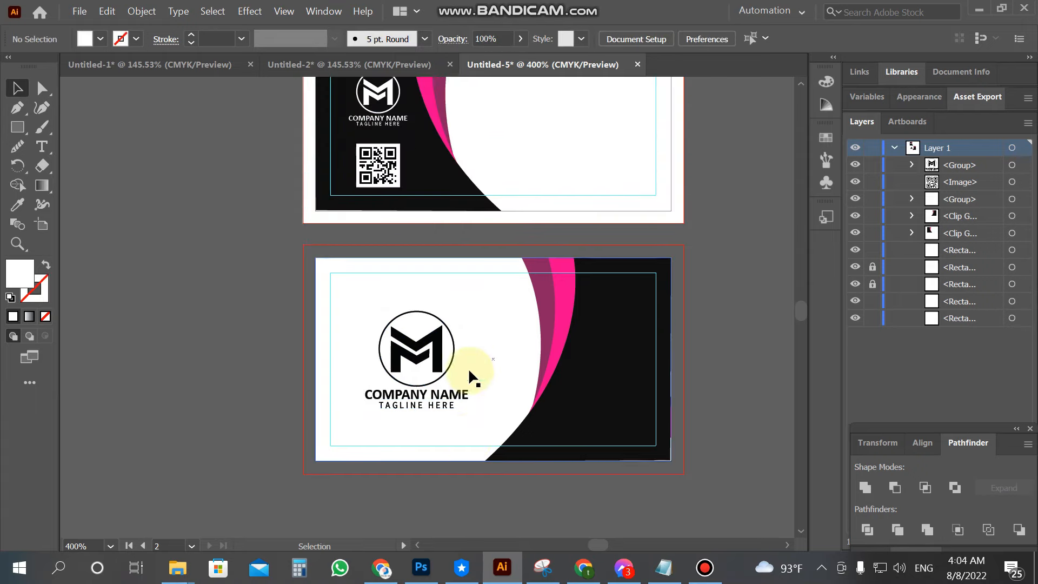
scroll(459, 361, up, 3)
click(17, 128)
drag(682, 285, 655, 260)
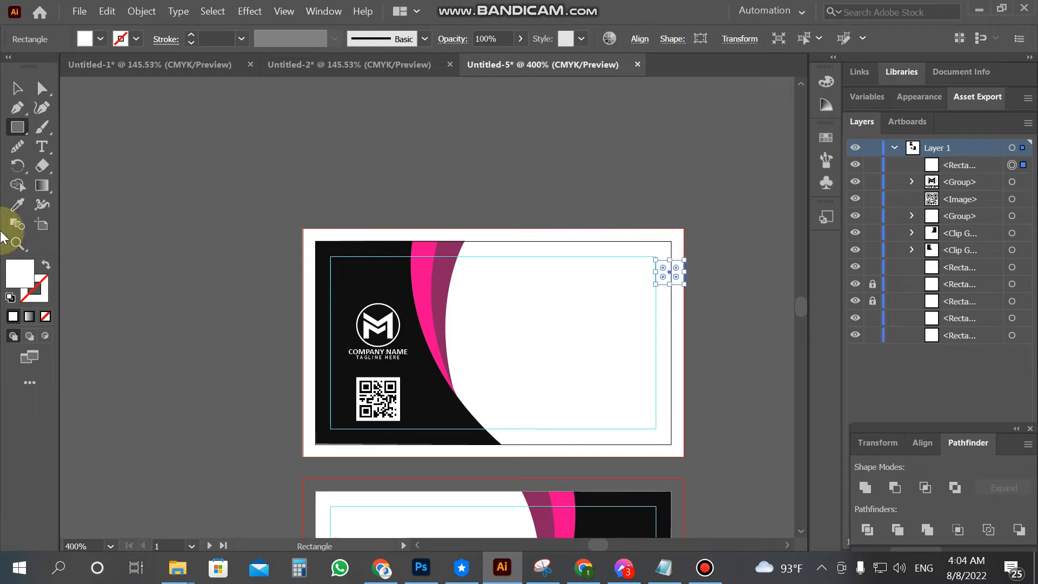
click(17, 205)
click(17, 88)
click(233, 261)
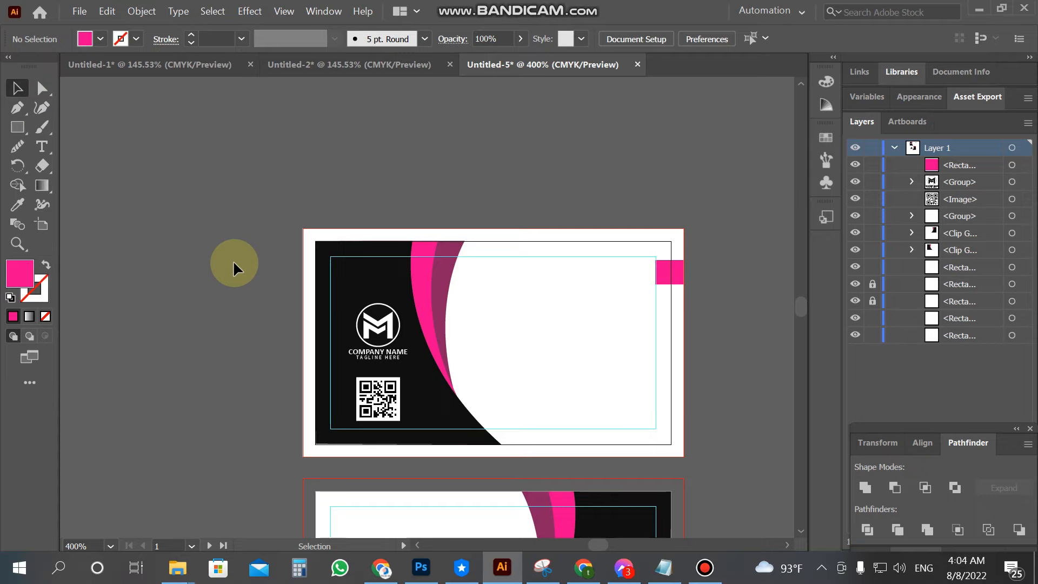
scroll(256, 262, down, 1)
click(666, 269)
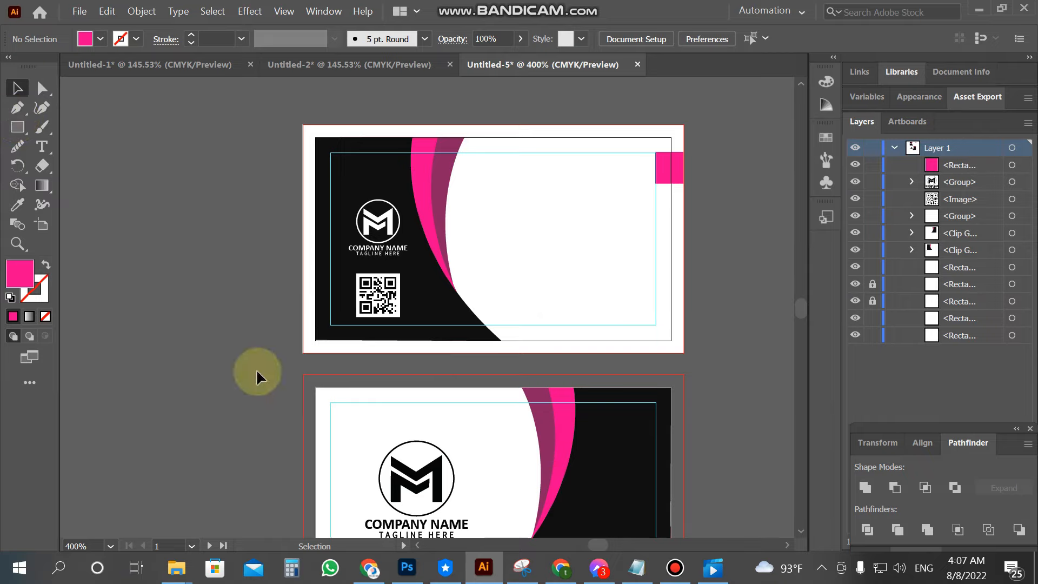
- Copy the person's name from the Notepad file and paste it as new text beside the upper card
click(637, 568)
drag(211, 380, 118, 380)
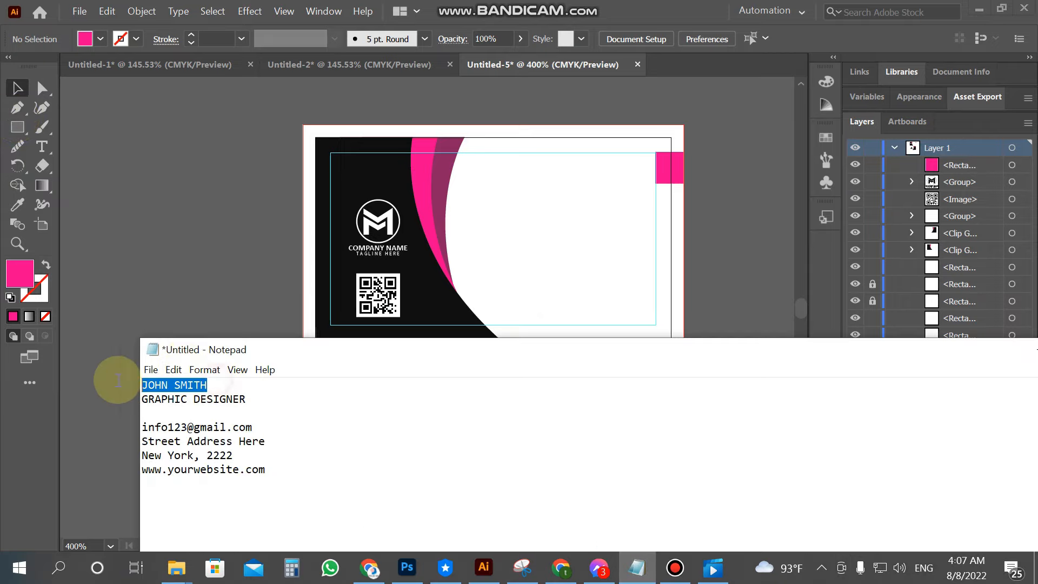
click(41, 142)
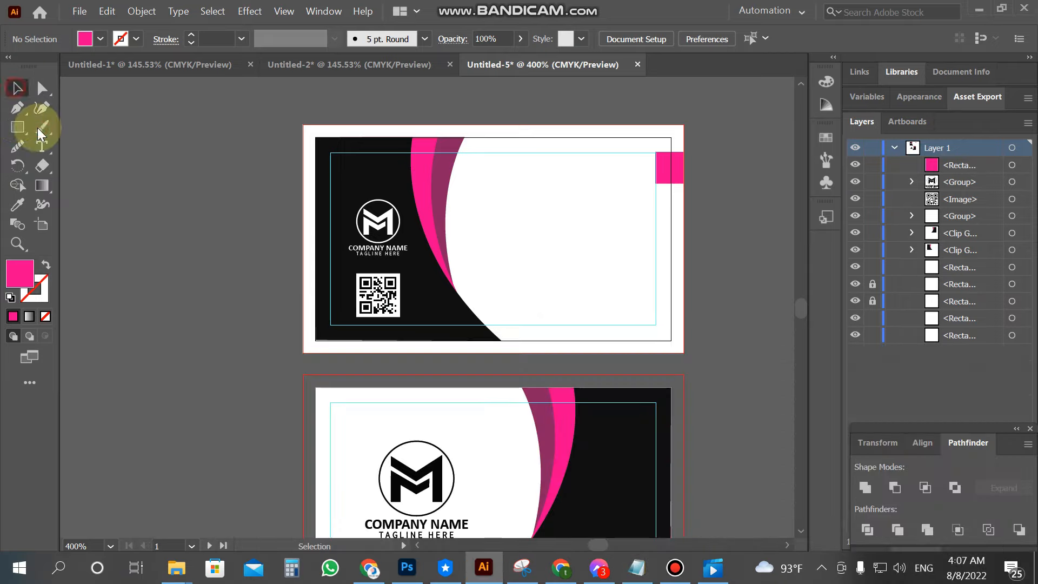
click(183, 235)
key(ctrl+a)
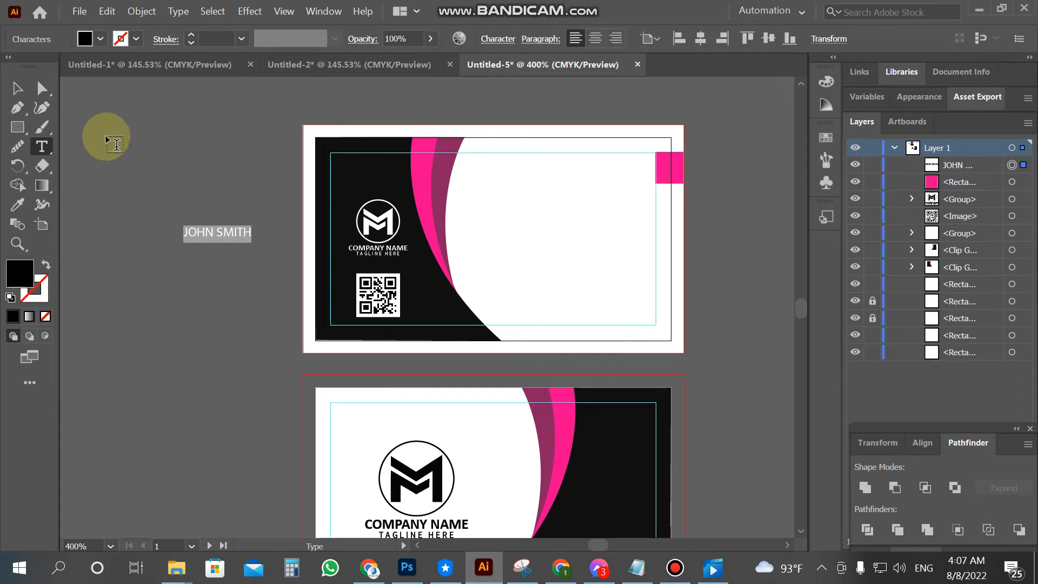
- Set the name text to SemiBold and place it, enlarged, on the upper card next to the pink rectangle
click(498, 39)
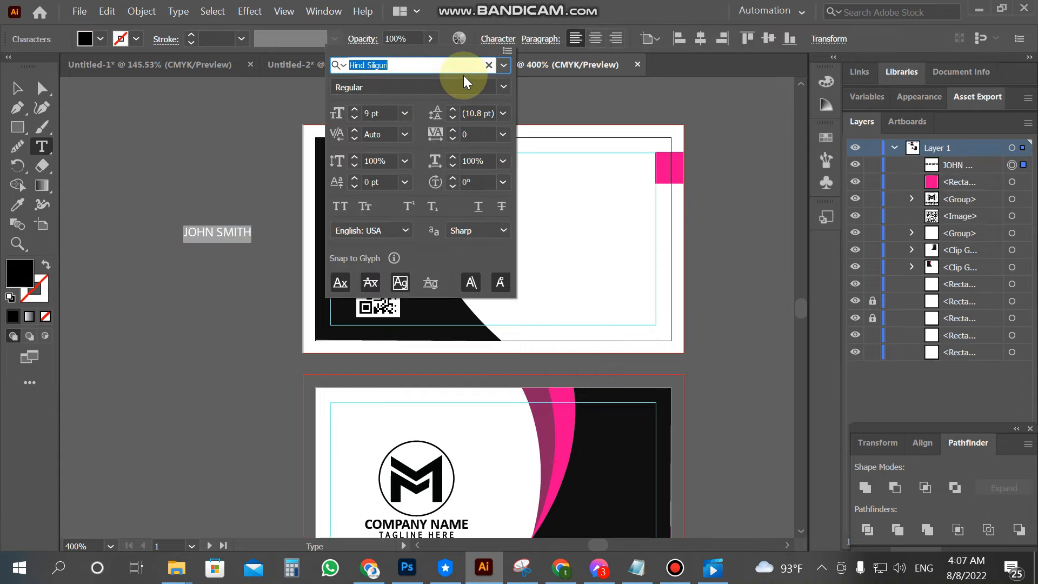
click(486, 87)
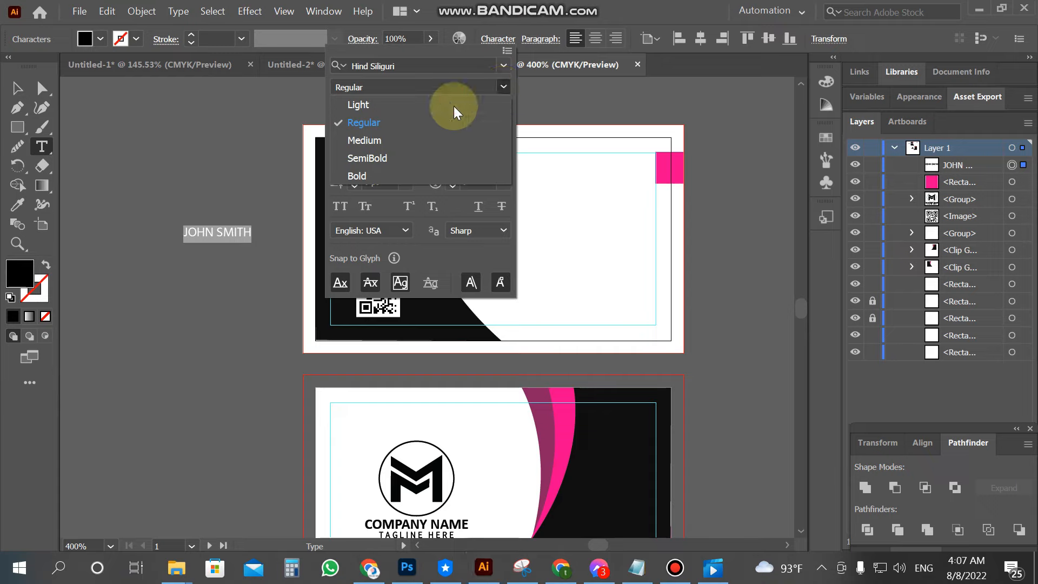
click(389, 139)
click(18, 88)
click(116, 127)
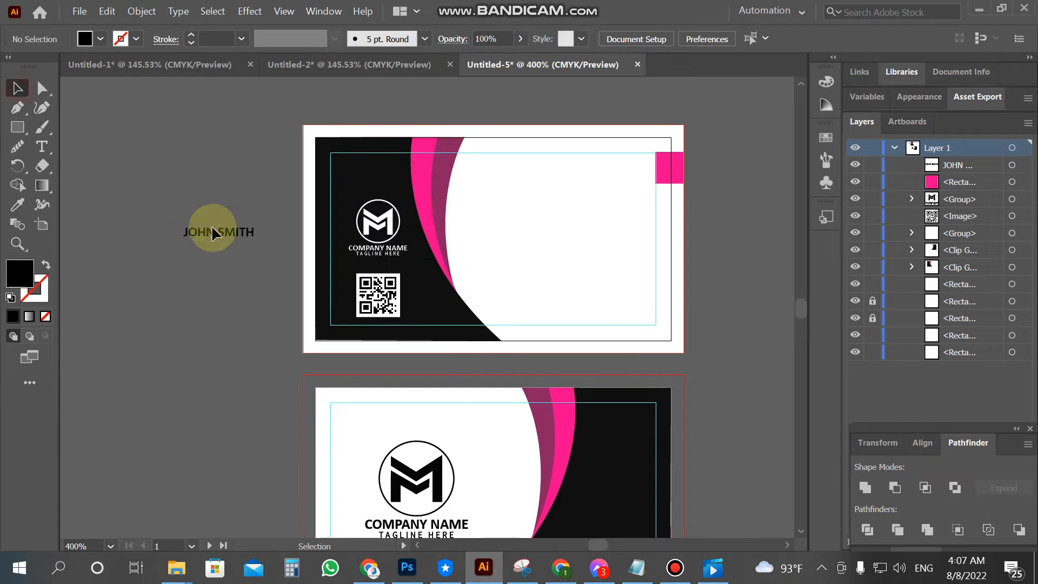
drag(572, 170, 656, 177)
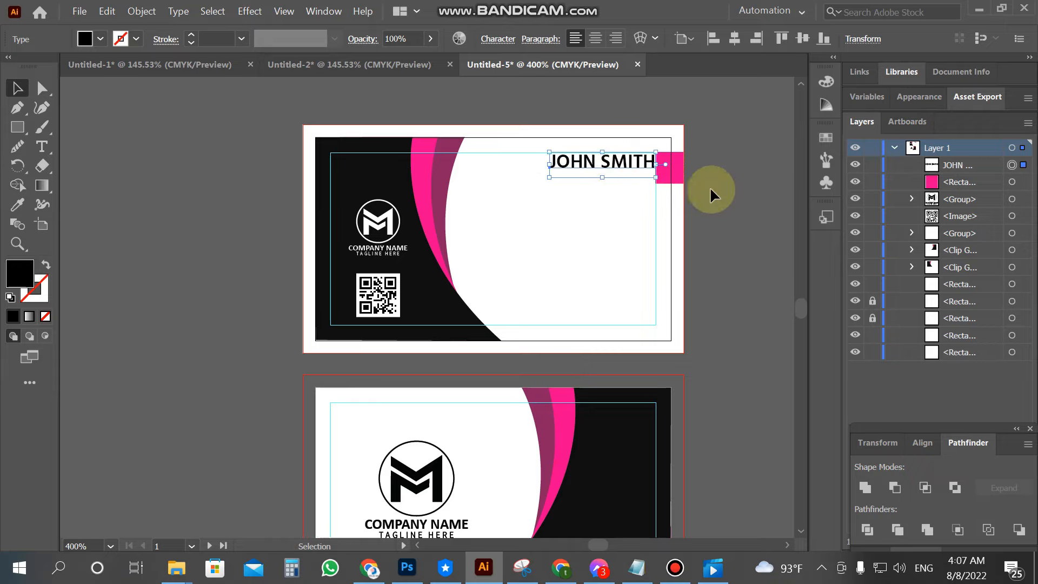
click(751, 209)
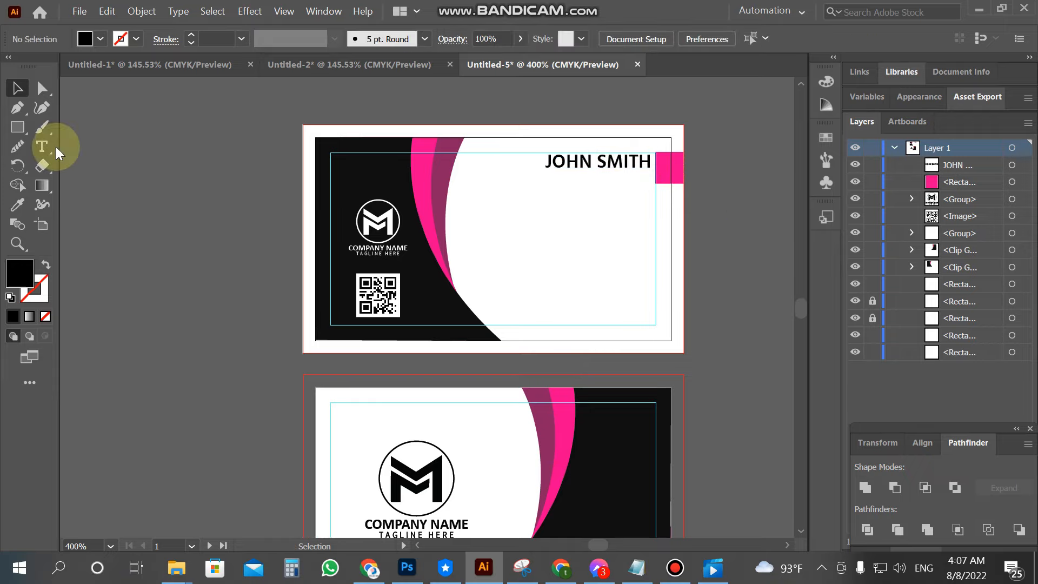
- Copy GRAPHIC DESIGNER from the Notepad file and paste it as new text near the upper card
click(637, 568)
drag(247, 399, 96, 397)
key(ctrl+c)
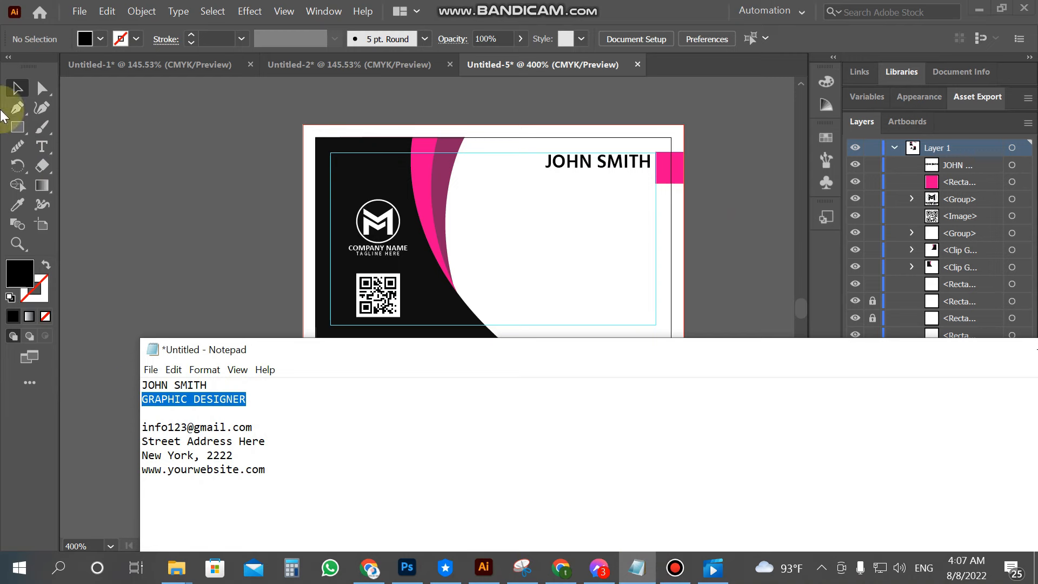
click(41, 147)
click(221, 247)
key(ctrl+v)
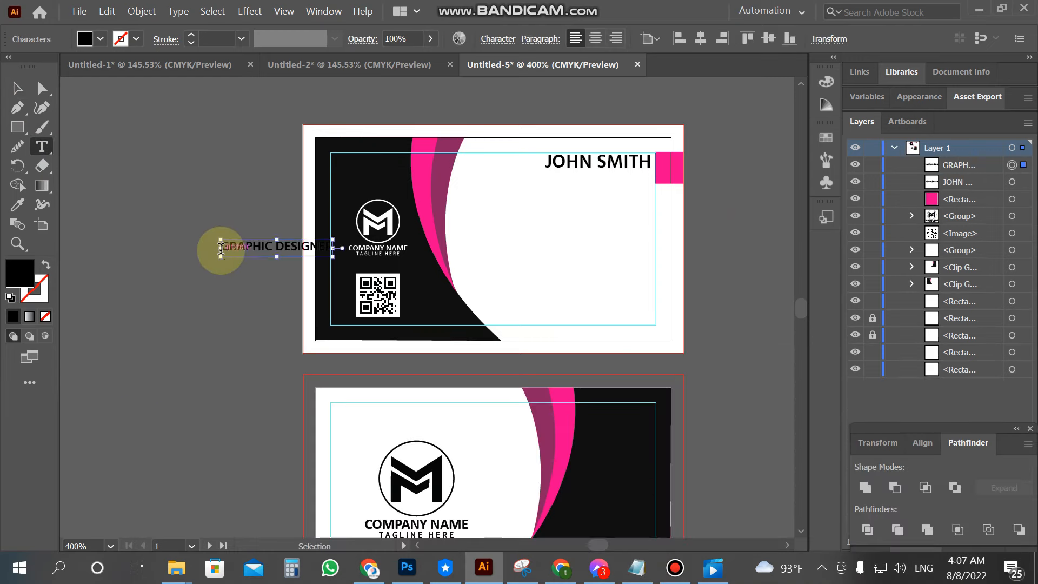
- Set the GRAPHIC DESIGNER text's font style to Regular
key(ctrl+a)
click(511, 39)
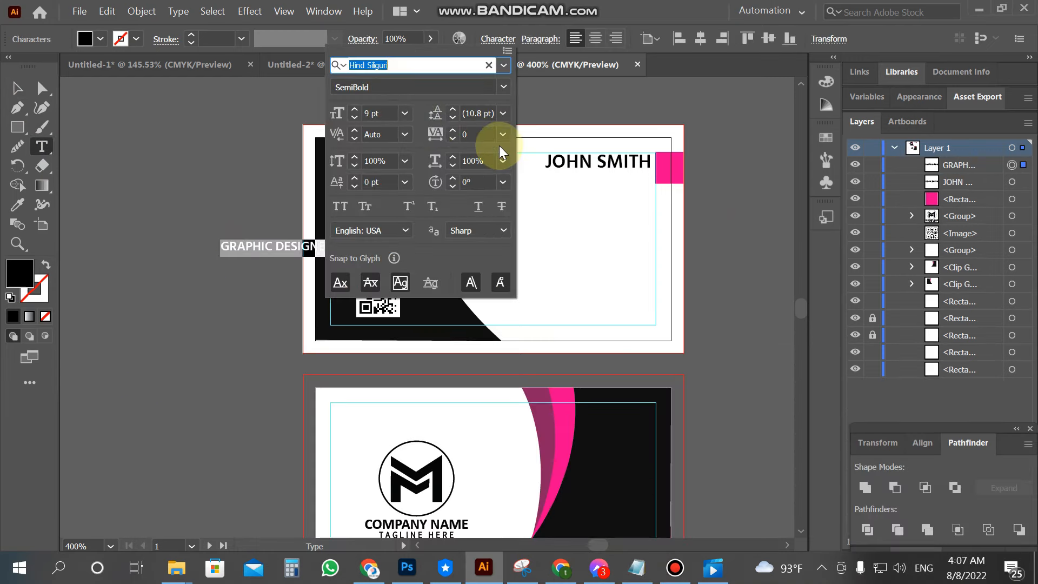
click(505, 87)
click(427, 123)
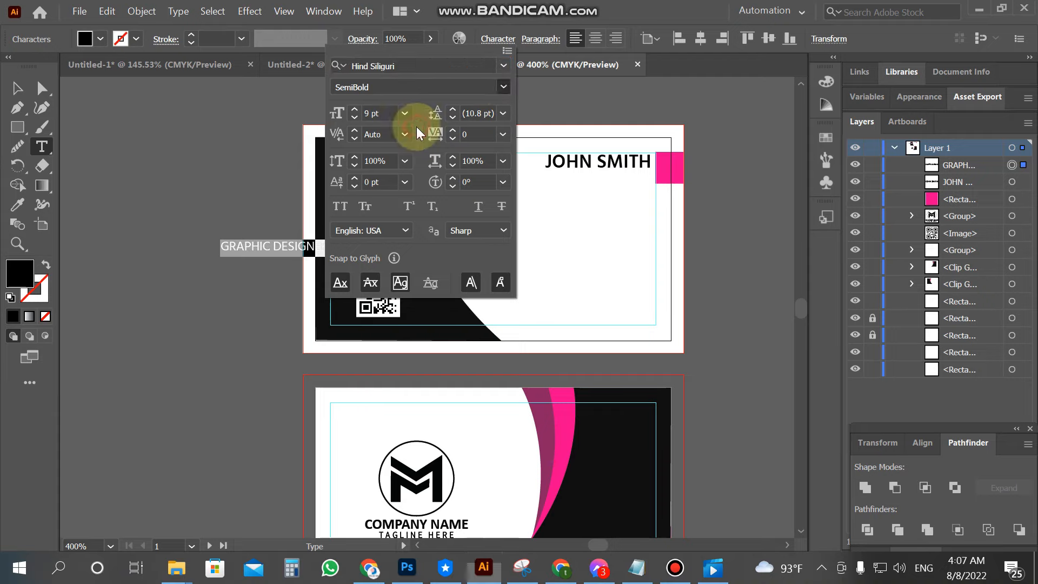
click(19, 91)
- Place the job title beneath the name on the upper card and colour it with the rectangle's pink
drag(267, 244, 596, 171)
click(13, 210)
click(671, 169)
click(17, 88)
- Shorten the pink rectangle so its lower edge lines up with the bottom of the job title
scroll(715, 109, up, 4)
click(541, 346)
click(662, 334)
click(551, 403)
drag(534, 409, 563, 391)
click(626, 395)
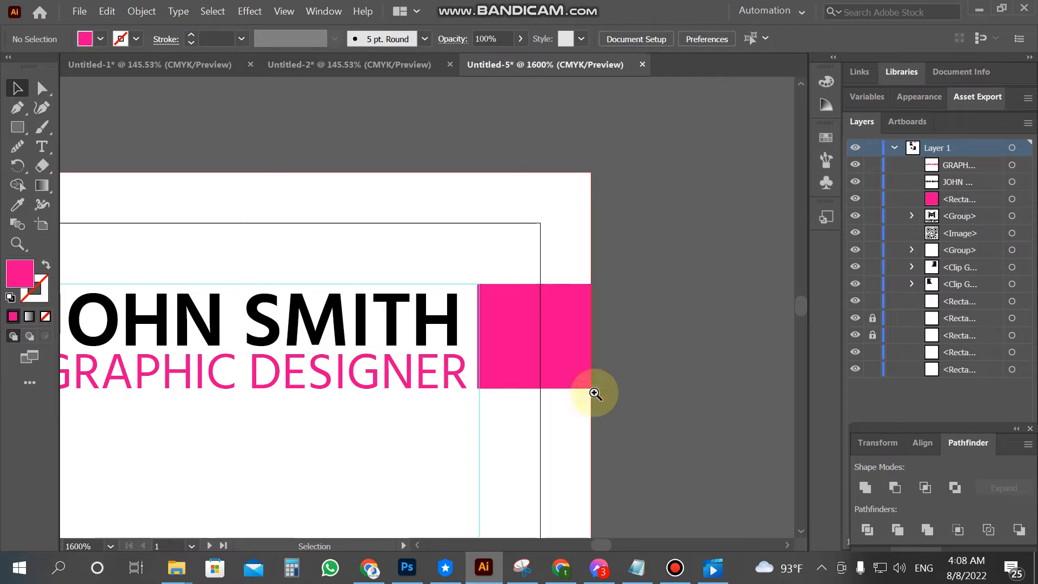
- Nudge the name text up and right so it lines up with the job title beneath it
key(z)
alt+click(416, 368)
click(19, 94)
click(234, 268)
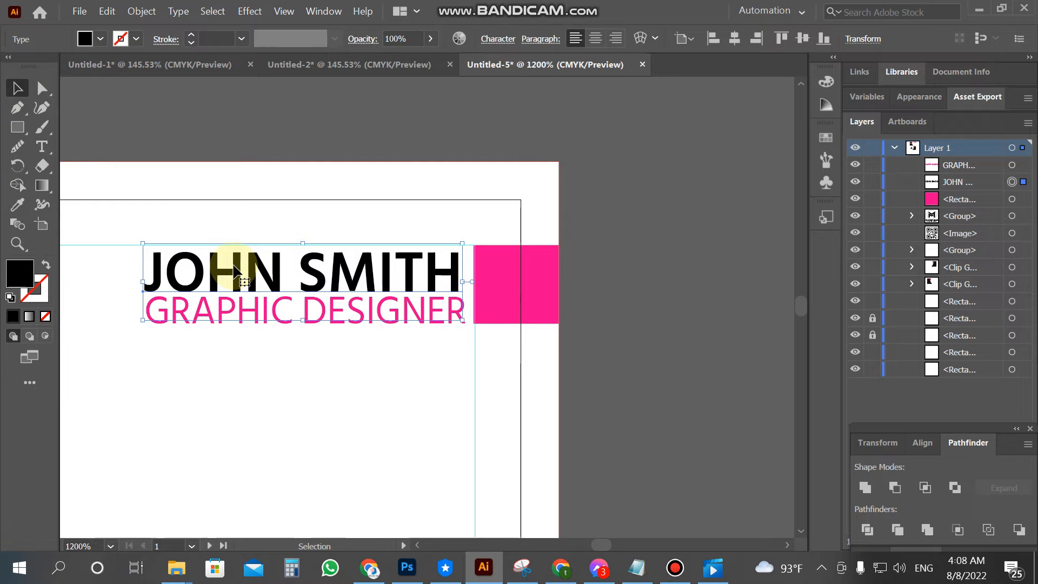
key(Up)
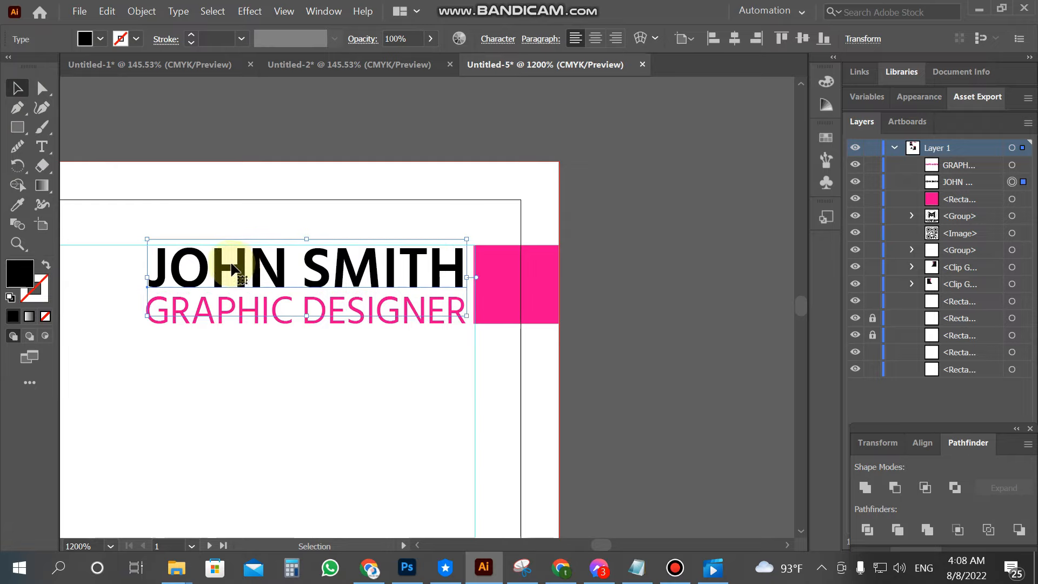
click(389, 394)
- Copy the phone, WhatsApp, envelope, location and globe icons from Untitled-2 into the business card document, beside the cards
key(z)
alt+click(212, 367)
alt+click(308, 335)
alt+click(379, 346)
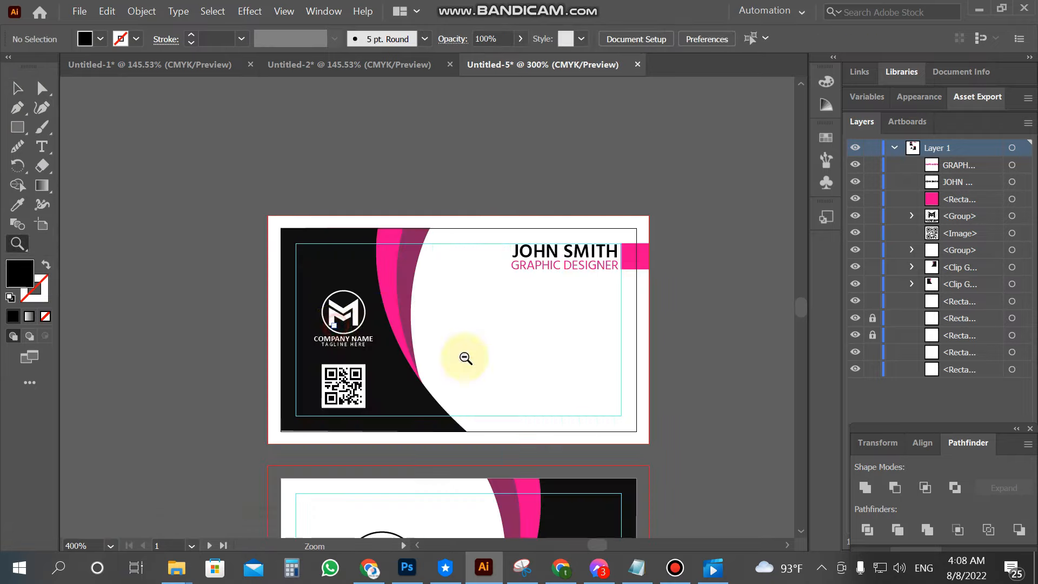
alt+click(464, 355)
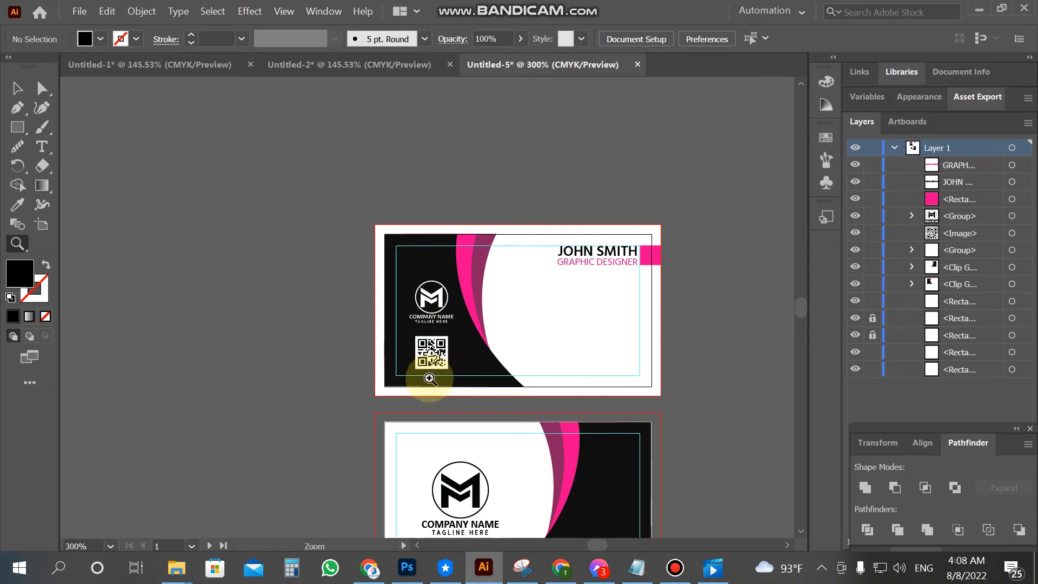
click(17, 88)
click(292, 66)
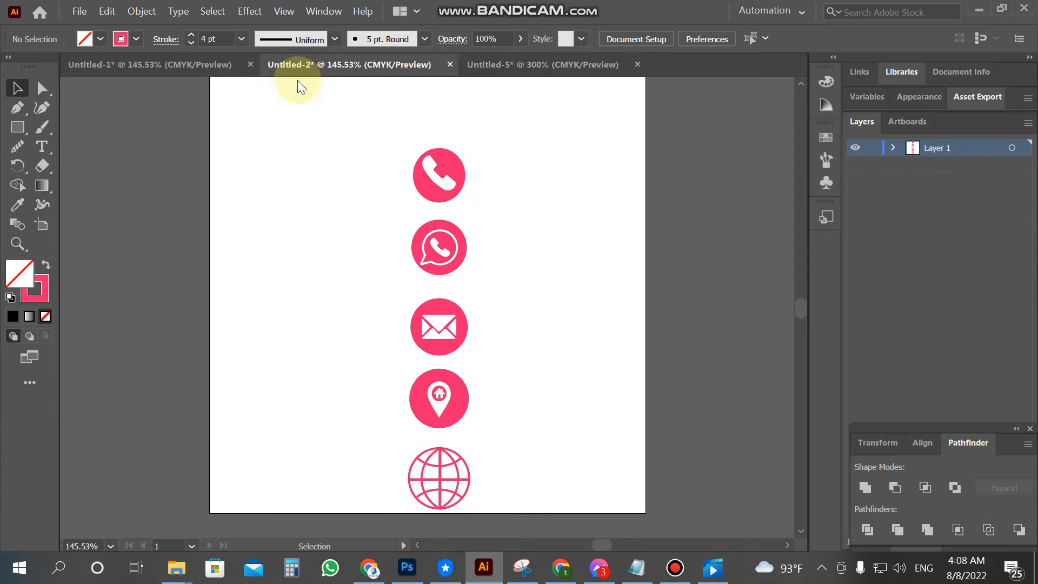
click(445, 192)
drag(371, 151, 534, 507)
drag(436, 188, 280, 270)
click(375, 153)
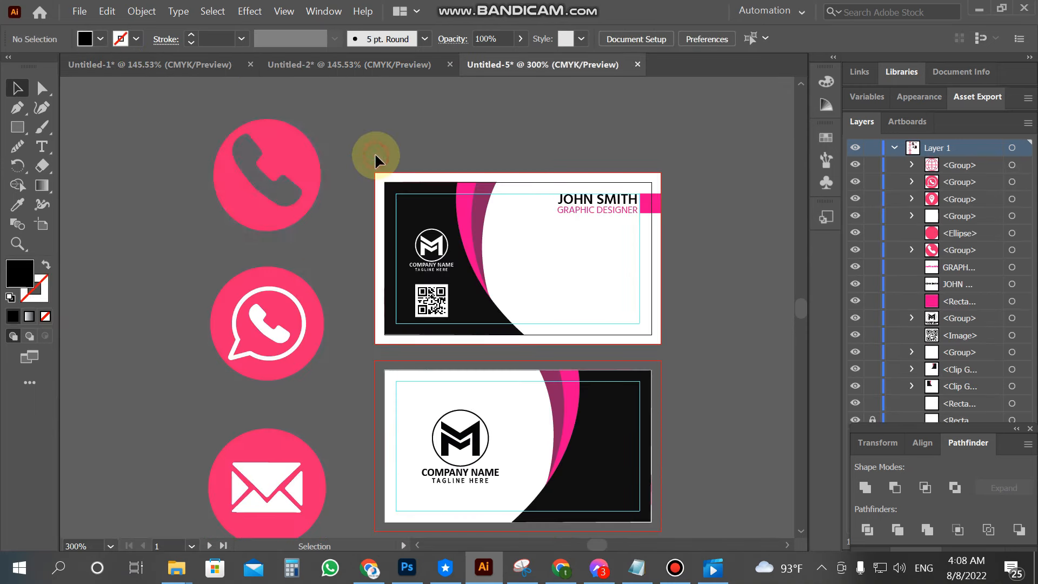
- Scale down the phone, WhatsApp, envelope and location icons together and place them in a column on the upper card's white area
click(306, 206)
scroll(212, 249, down, 2)
drag(165, 122, 316, 326)
scroll(316, 326, up, 3)
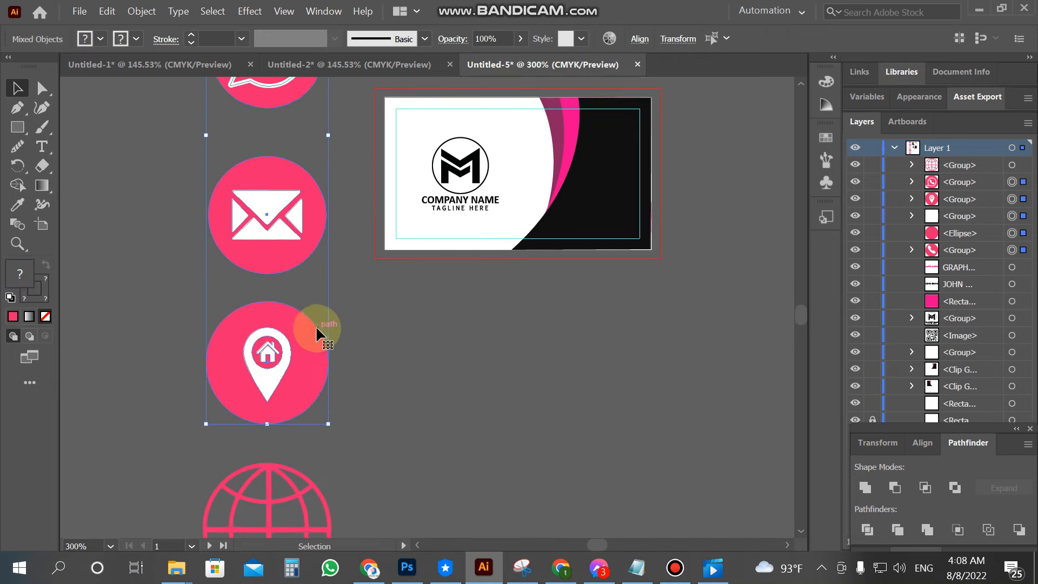
scroll(316, 326, up, 5)
drag(332, 116, 544, 241)
key(z)
click(579, 309)
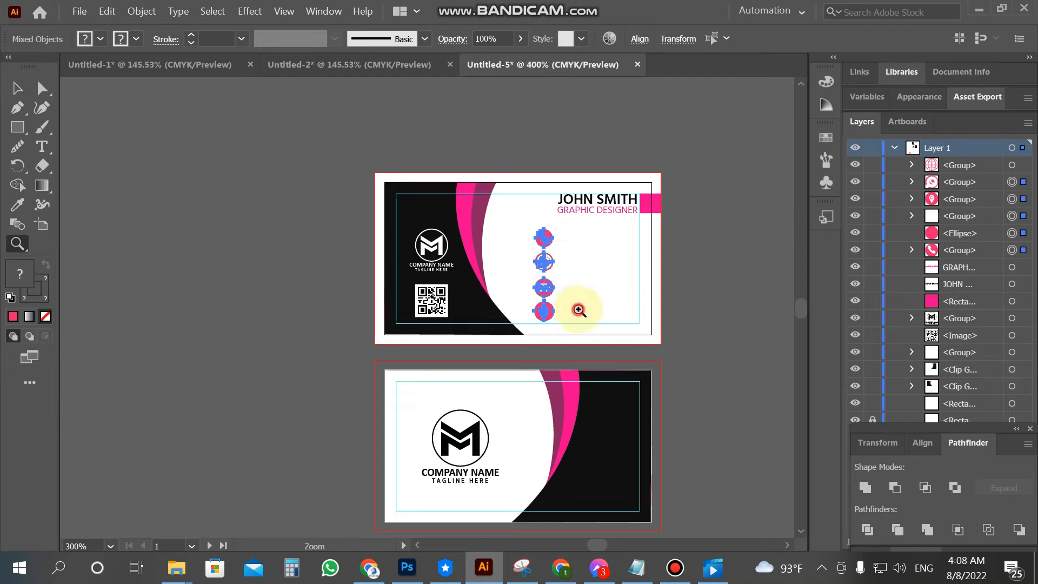
click(17, 87)
drag(397, 323, 394, 309)
click(560, 330)
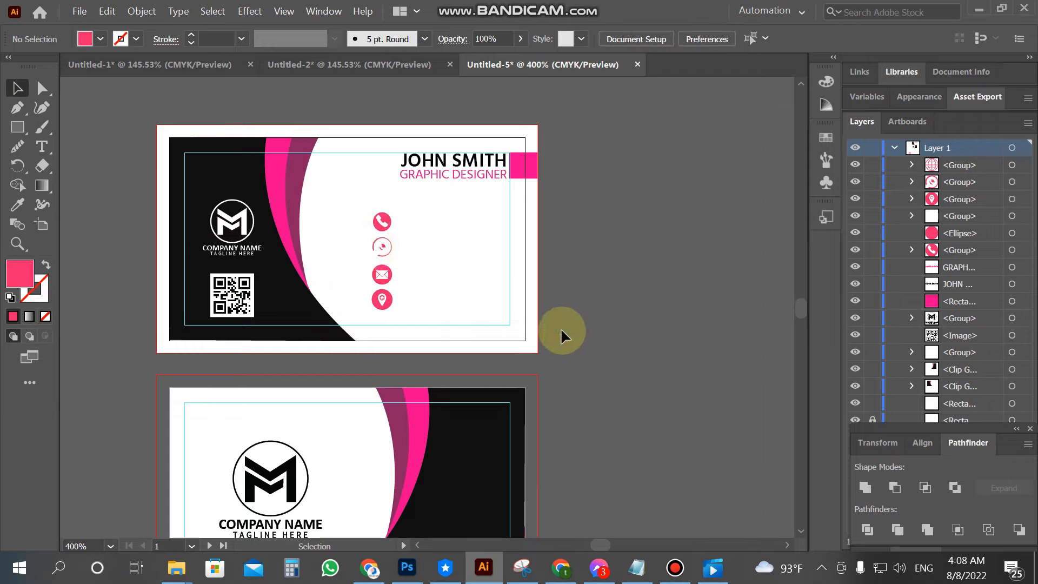
- Ungroup the WhatsApp icon on the upper card
click(382, 248)
right_click(384, 248)
click(457, 394)
key(ctrl+shift+a)
- Set the white WhatsApp symbol's stroke to 0 pt and ungroup it into separate paths
click(385, 247)
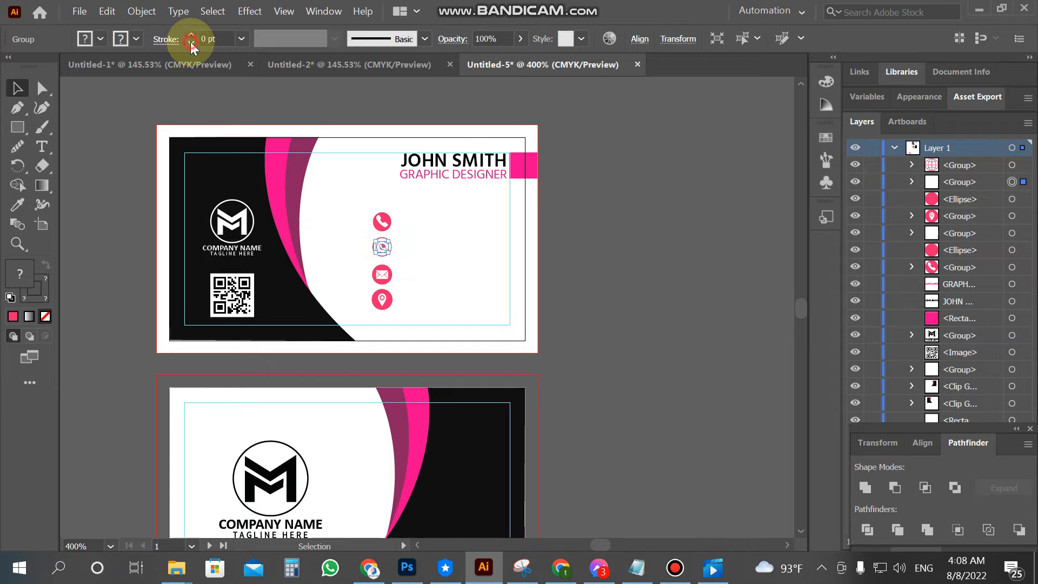
key(z)
click(369, 304)
click(372, 301)
click(507, 262)
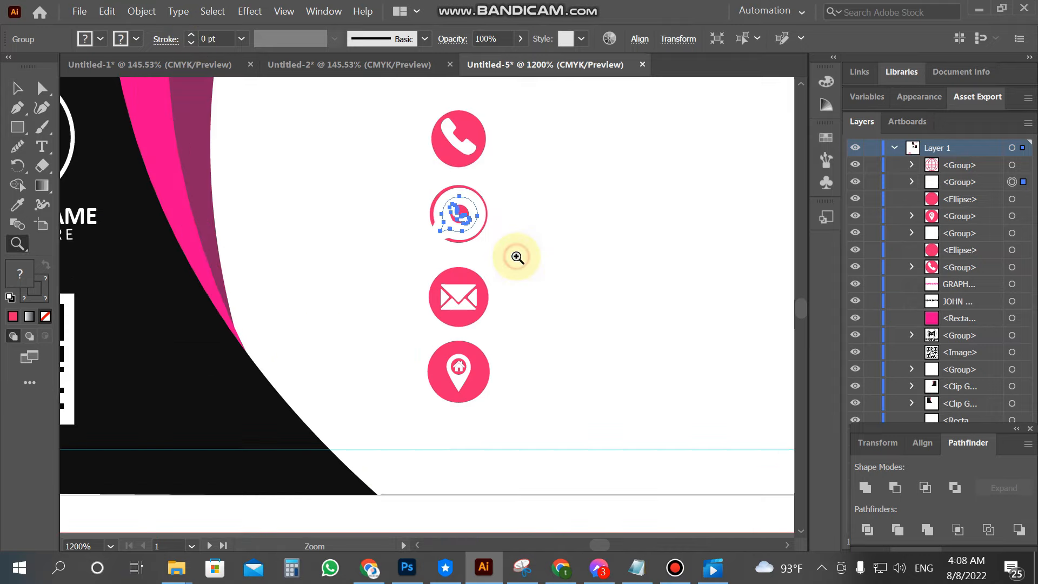
click(18, 93)
click(307, 236)
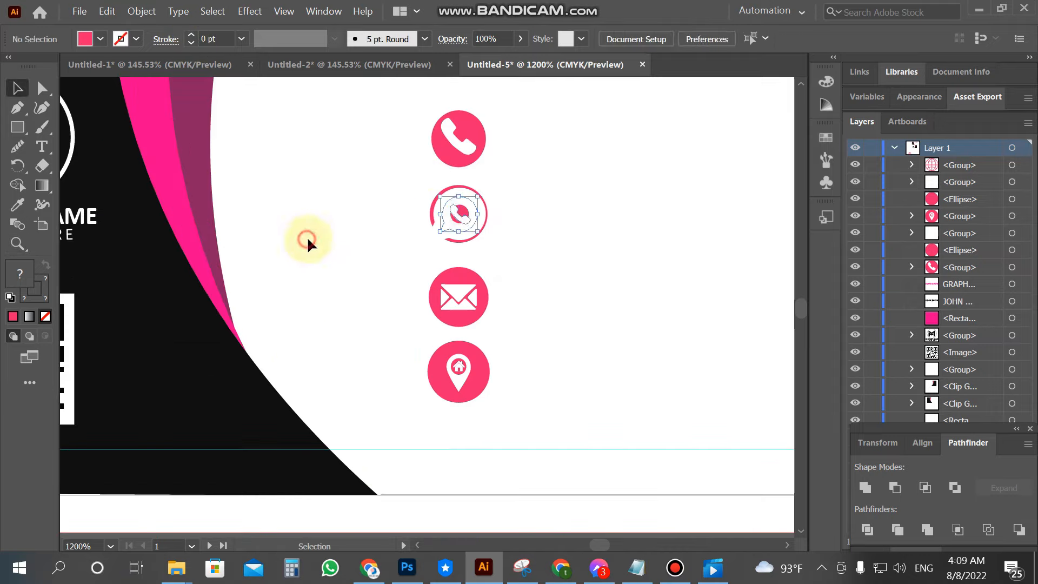
click(461, 195)
right_click(461, 197)
click(514, 336)
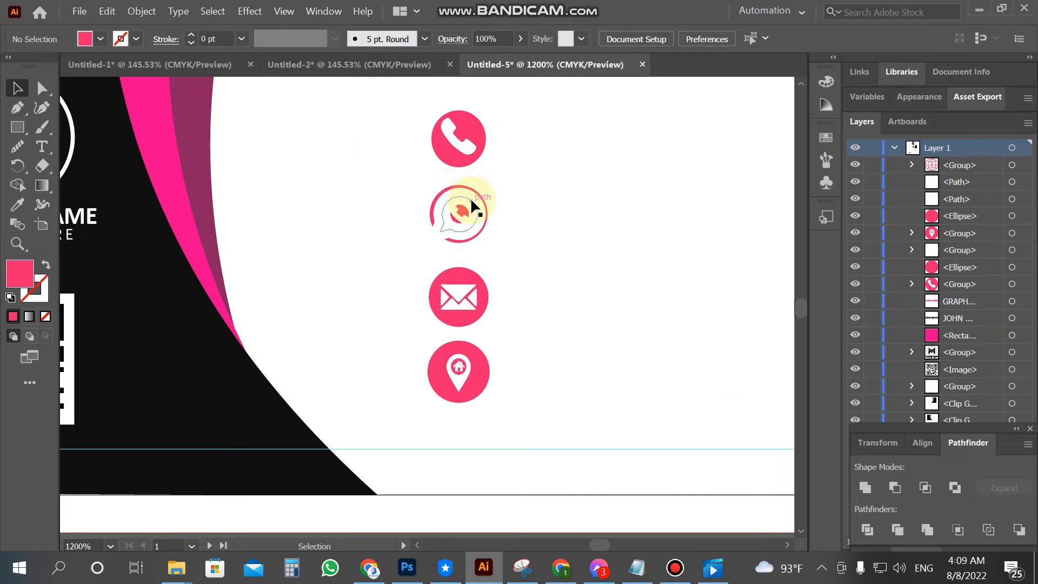
- Undo the accidental move and lock the upper card's clipped curve artwork
click(330, 162)
key(z)
alt+click(398, 257)
alt+click(398, 257)
click(17, 88)
drag(364, 213, 432, 250)
key(ctrl+z)
click(141, 11)
mouse_move(281, 97)
click(403, 97)
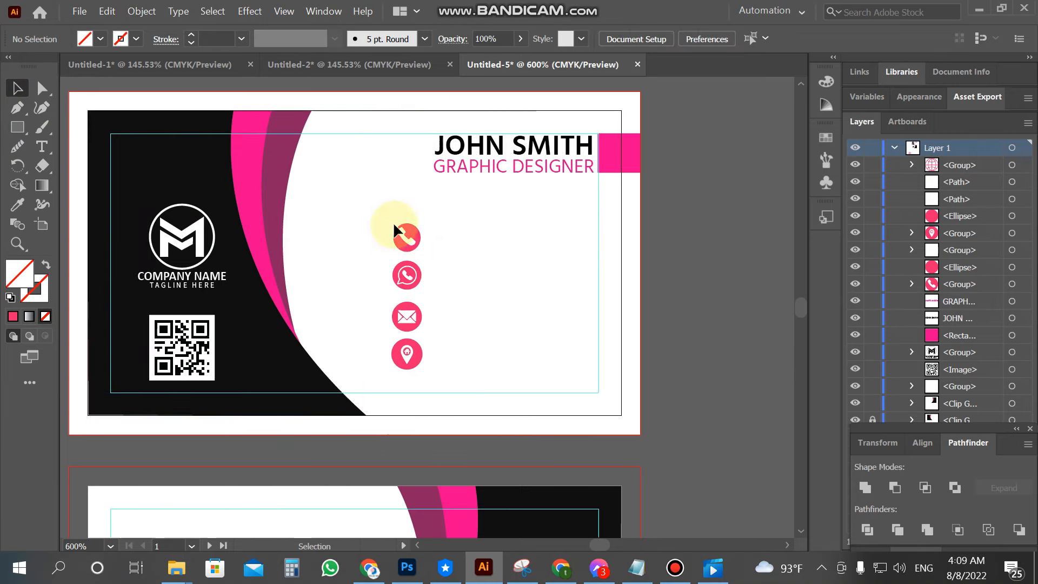
- Try to align the phone icon by its horizontal centre
drag(387, 218, 421, 246)
click(141, 11)
mouse_move(210, 98)
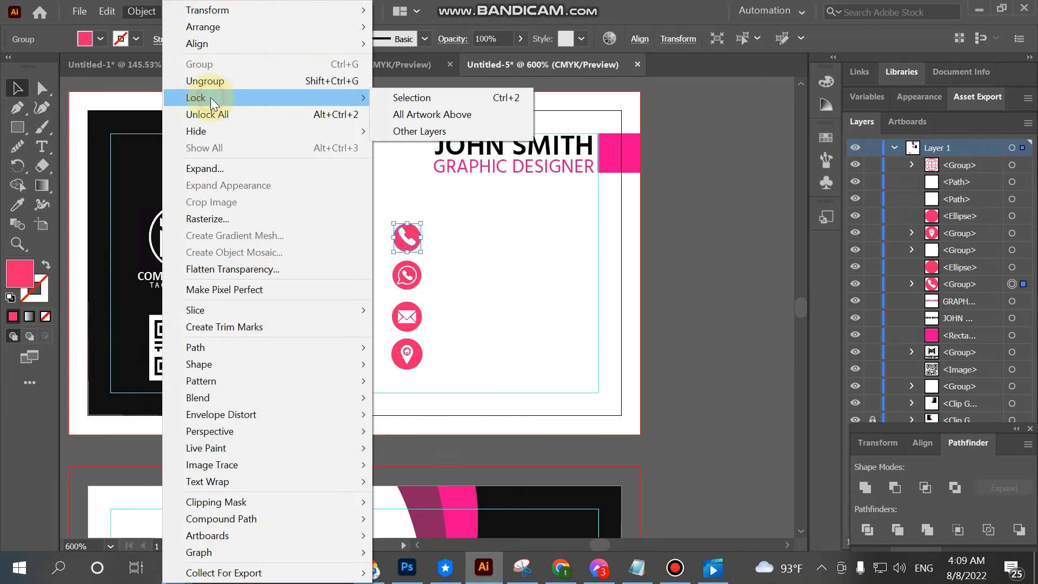
click(641, 38)
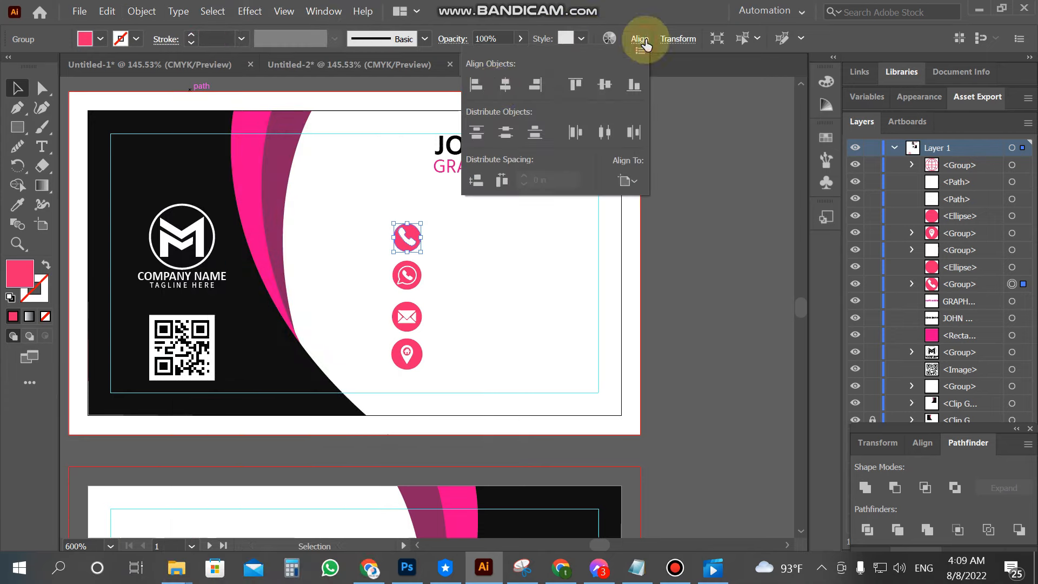
click(504, 87)
key(ctrl+z)
- Group the WhatsApp icon's parts into one object, and group the envelope with its pink circle
click(141, 10)
click(487, 223)
click(407, 275)
click(132, 12)
click(184, 62)
click(511, 259)
click(400, 315)
click(141, 11)
click(201, 61)
click(510, 336)
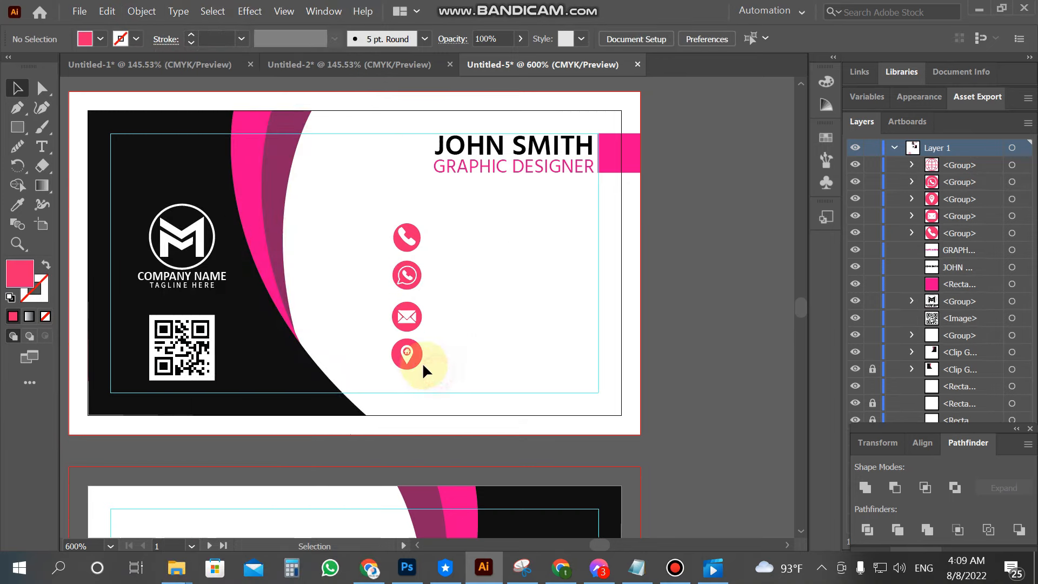
- Move the column of four contact icons slightly left on the upper card's white area
click(410, 368)
click(427, 284)
alt+click(410, 277)
key(v)
drag(377, 136, 469, 368)
drag(452, 162, 451, 167)
drag(378, 137, 460, 363)
drag(434, 173, 434, 161)
click(518, 232)
key(z)
alt+click(478, 252)
click(19, 89)
drag(327, 206, 432, 390)
key(Left)
key(Down)
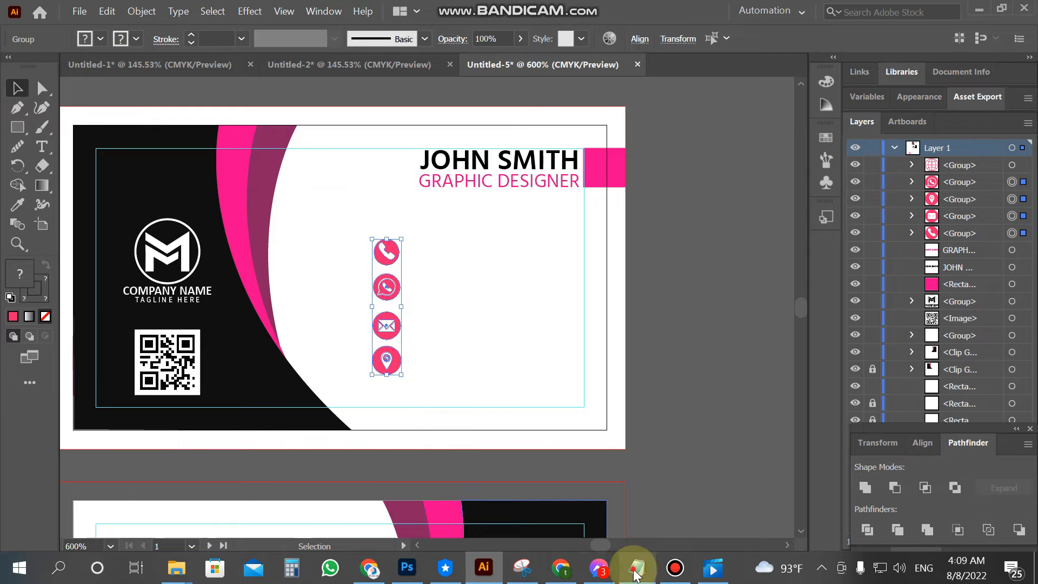
- Copy the contact's e-mail from Notepad and place it as a text line beside the upper card's envelope icon
click(637, 567)
click(204, 429)
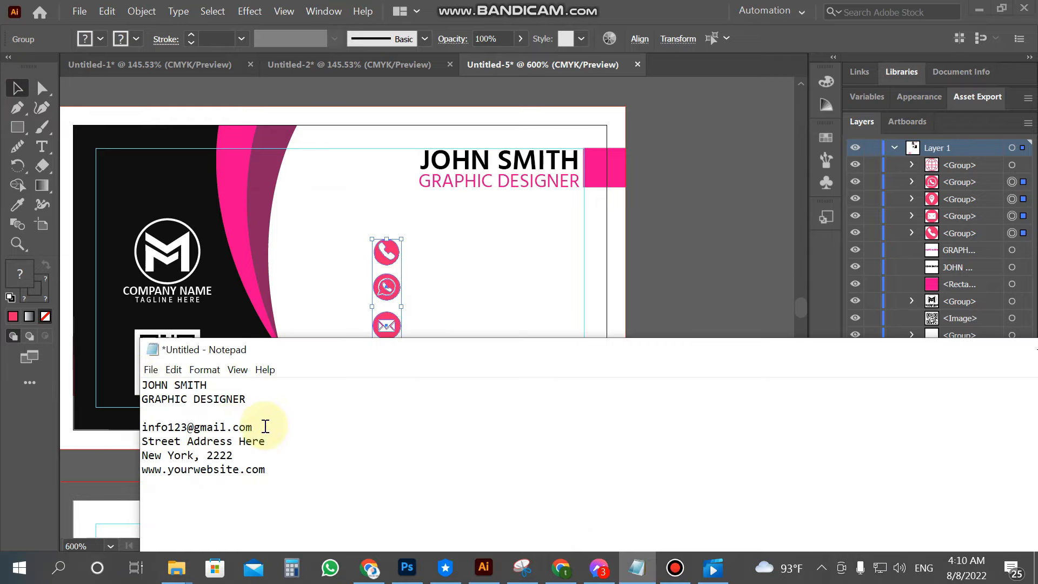
drag(266, 426, 142, 426)
click(413, 328)
click(41, 146)
click(453, 316)
key(ctrl+v)
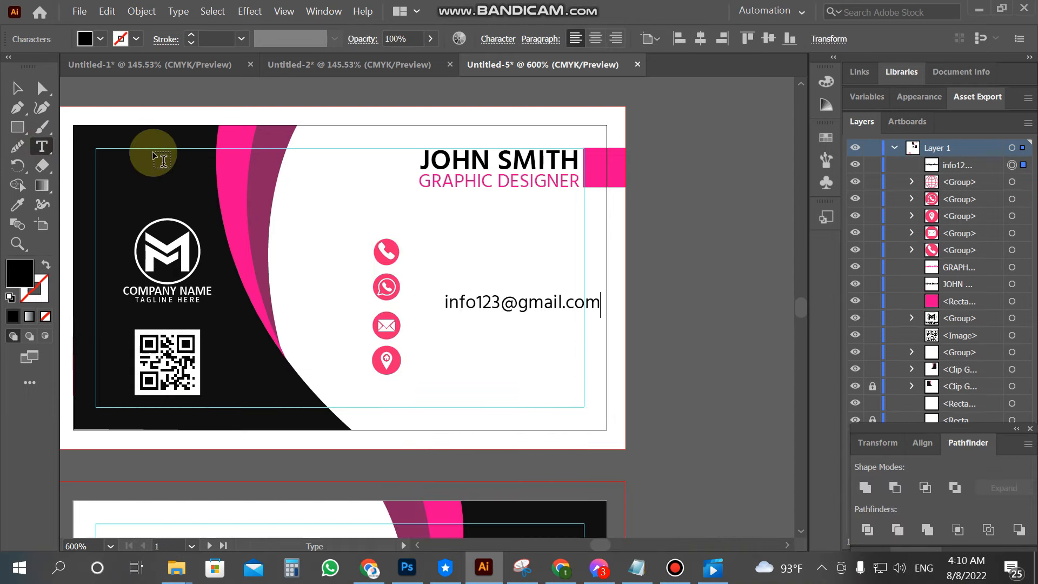
click(17, 87)
drag(508, 316, 480, 340)
click(654, 346)
- Show the rulers and place a vertical guide along the left edge of the e-mail text
key(ctrl+r)
drag(66, 379, 336, 406)
drag(412, 406, 416, 410)
- Copy the two address lines from Notepad and place them as text beside the location icon, aligned to the vertical guide
click(652, 574)
drag(270, 441, 130, 437)
drag(243, 459, 131, 442)
key(ctrl+c)
click(515, 204)
click(36, 155)
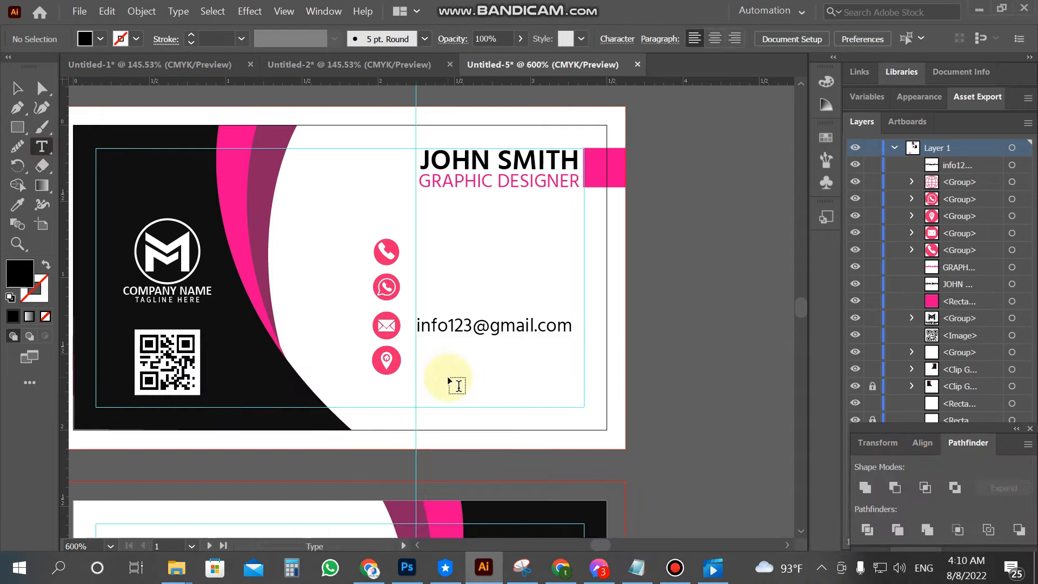
click(450, 377)
key(ctrl+v)
click(18, 88)
drag(549, 377, 515, 368)
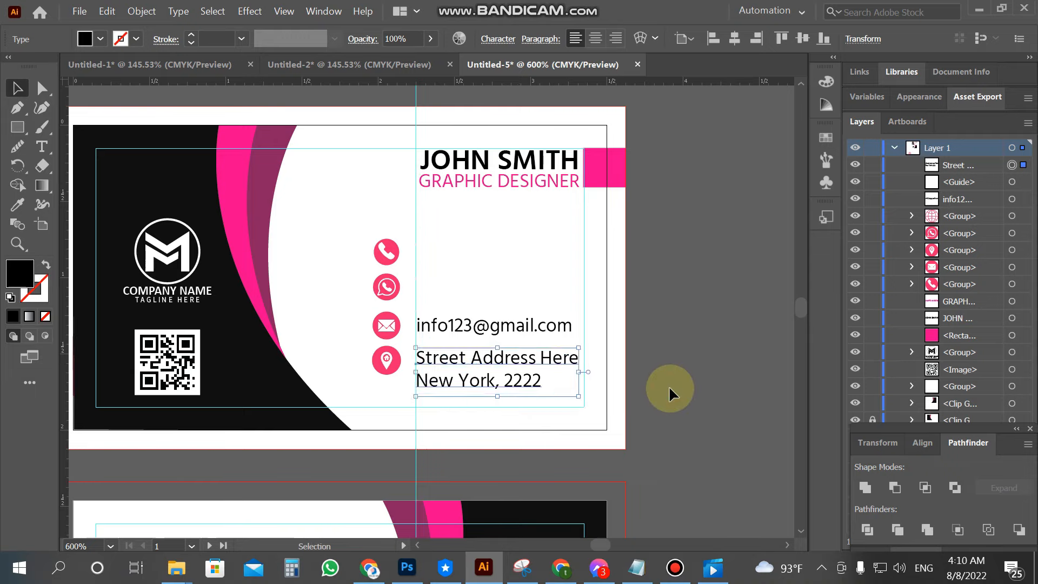
click(670, 394)
- Add a text line with the contact's phone number near the WhatsApp icon
click(41, 147)
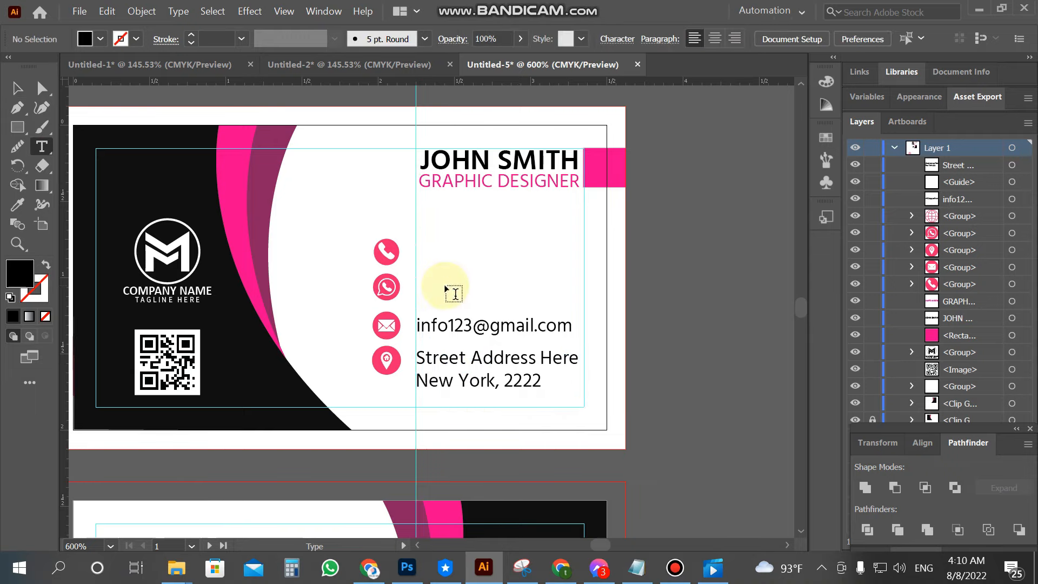
click(446, 288)
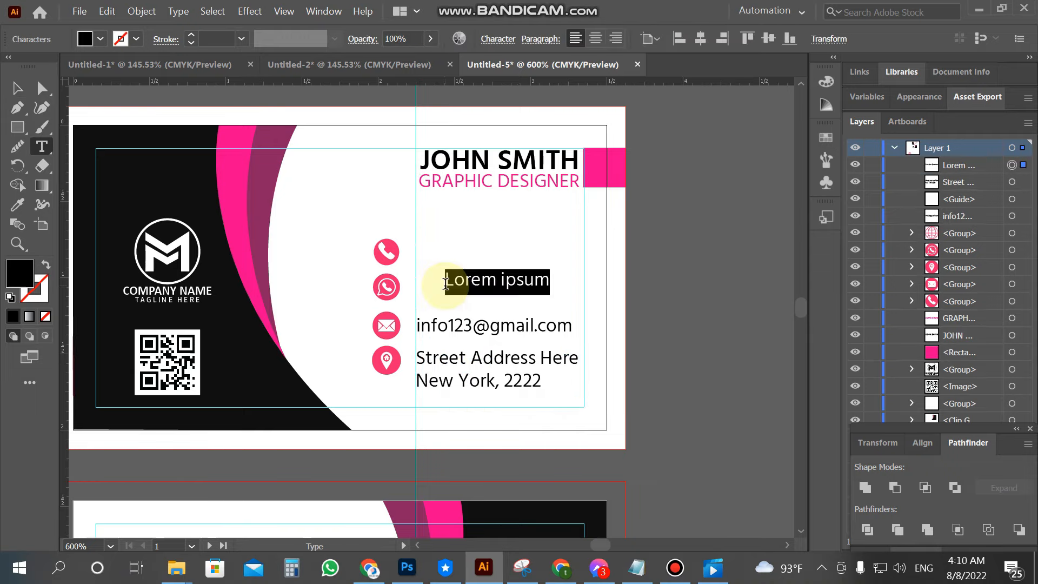
text(+00 11234-56789)
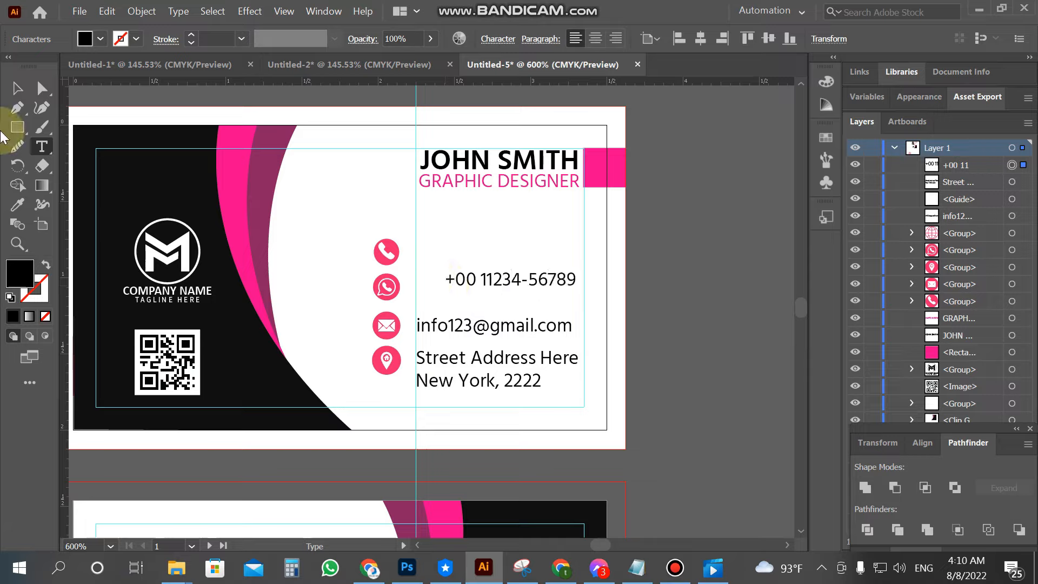
- Place one copy of the phone number beside the phone icon and one beside the WhatsApp icon, along the guide
click(17, 87)
drag(509, 288, 496, 255)
click(723, 326)
key(Right)
key(Right)
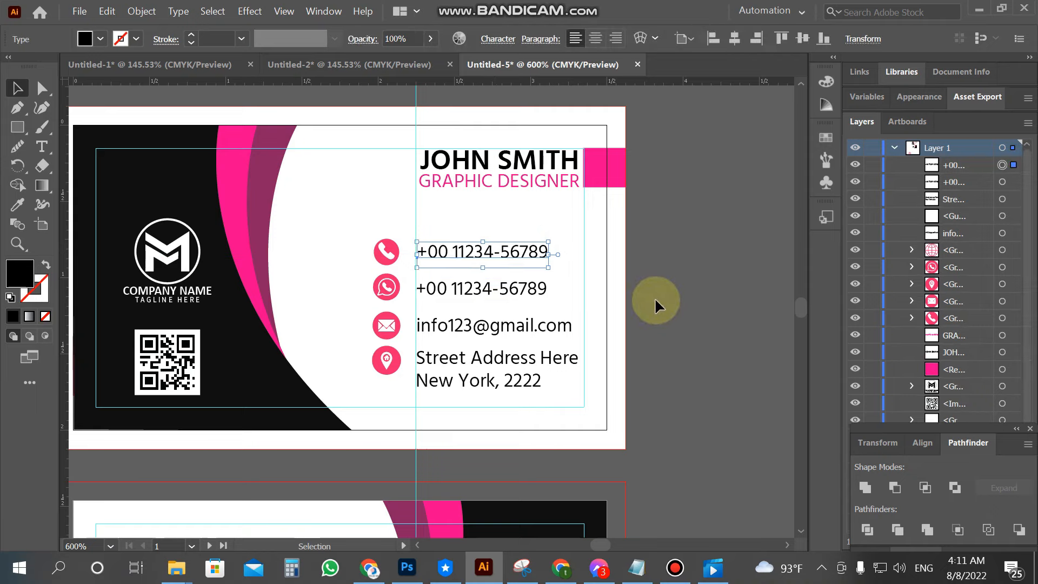
key(Down)
click(654, 301)
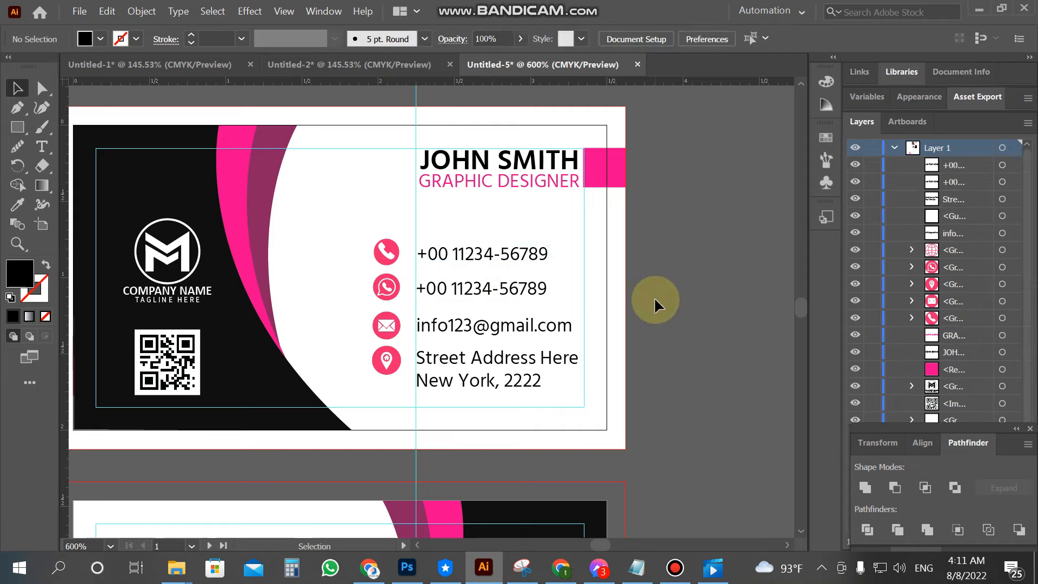
- Move the globe icon onto the lower card's black area and scale it down to contact-icon size
click(17, 244)
alt+click(303, 405)
alt+click(373, 397)
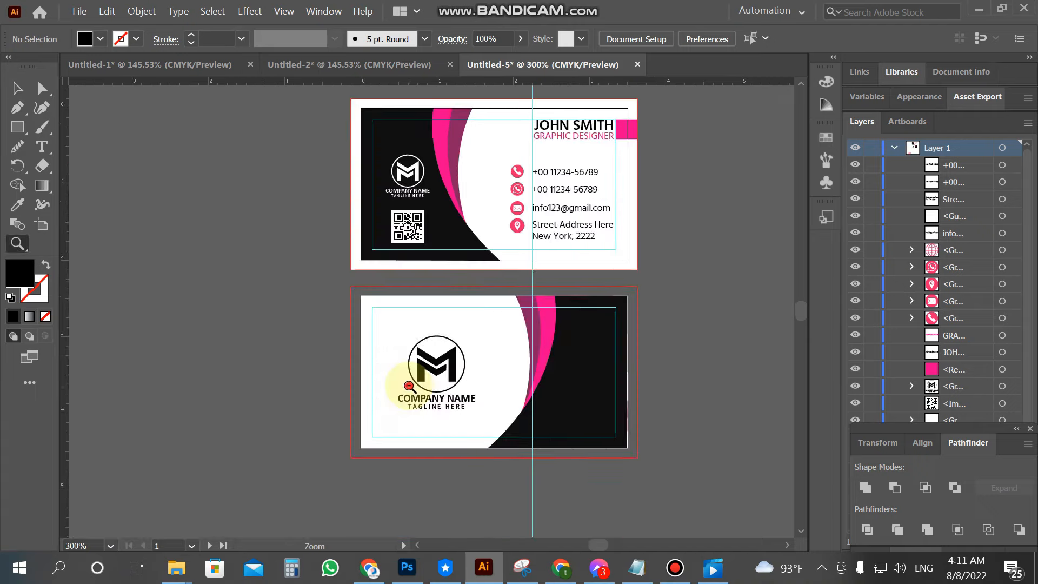
alt+click(408, 385)
click(17, 87)
drag(346, 522, 581, 342)
key(z)
click(502, 306)
click(448, 312)
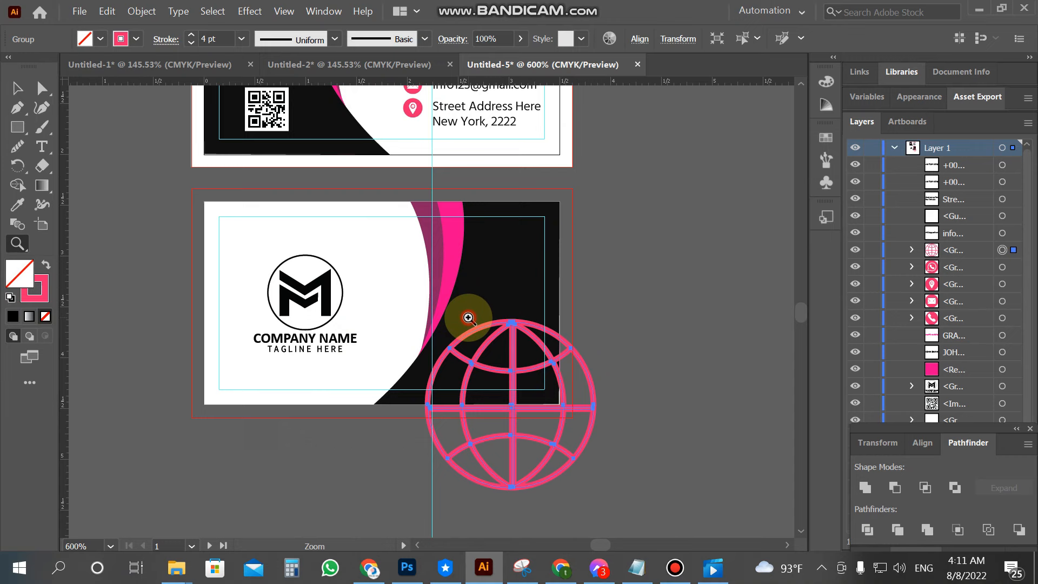
click(469, 319)
click(34, 90)
scroll(550, 324, down, 3)
drag(620, 489, 523, 391)
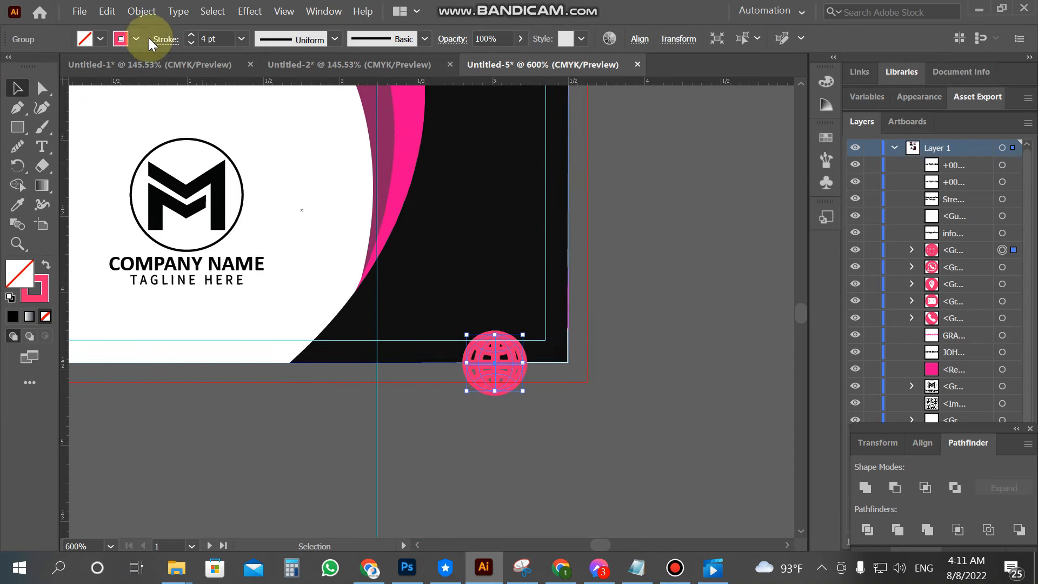
- Reduce the globe icon's stroke to 0.5 pt and reposition it on the lower card's black area
click(191, 43)
click(408, 424)
drag(496, 294, 495, 260)
click(546, 414)
mouse_move(516, 305)
mouse_down()
mouse_move(499, 290)
mouse_move(525, 302)
mouse_up()
- Delete the globe icon from the lower card
click(654, 329)
click(625, 338)
click(514, 297)
key(Delete)
- Nudge the lower card's clipped curve artwork slightly right and down, and lock it
scroll(526, 299, up, 2)
scroll(526, 299, up, 1)
click(17, 127)
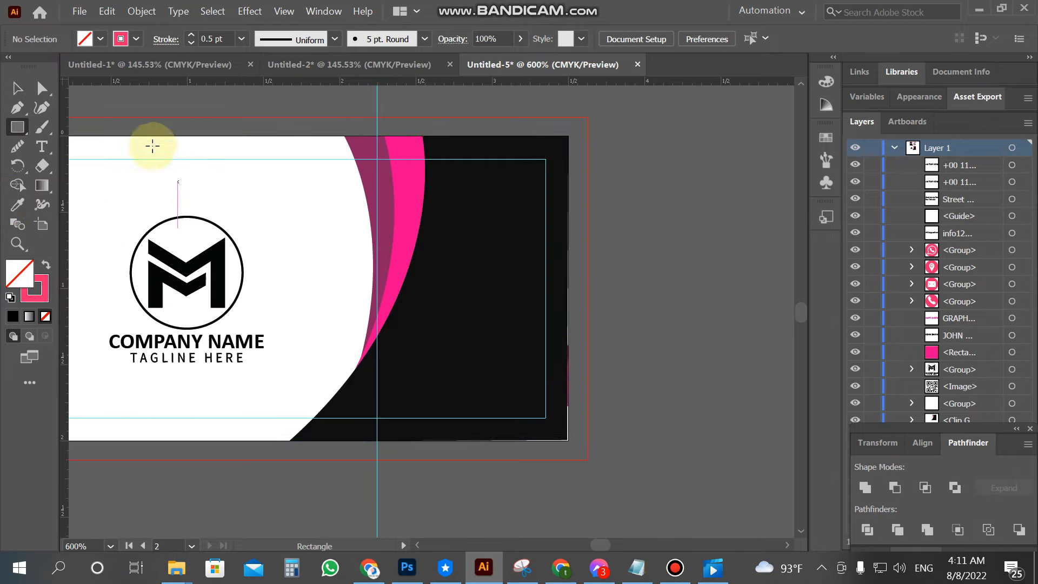
click(26, 99)
click(496, 399)
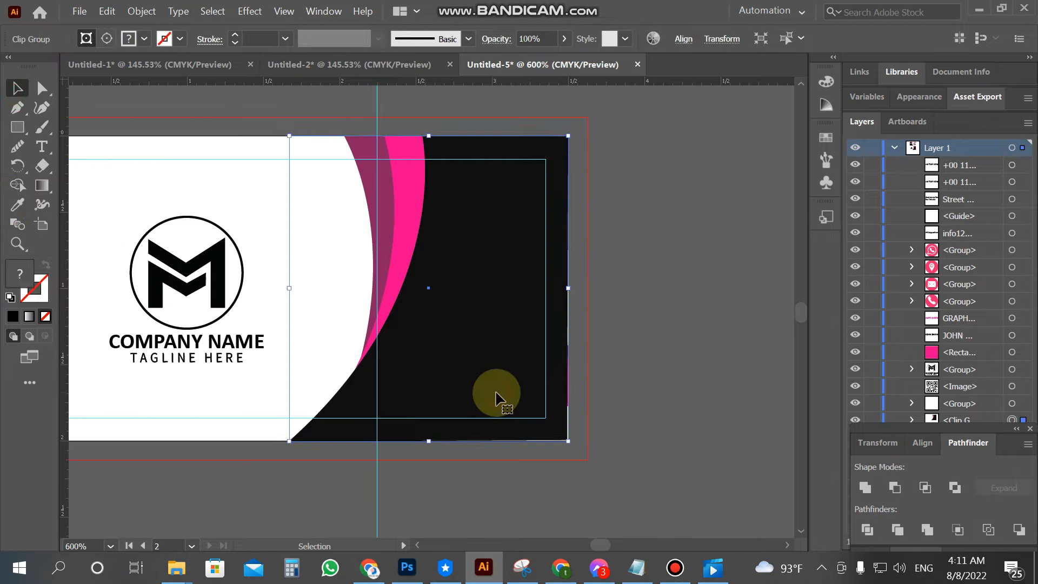
click(667, 438)
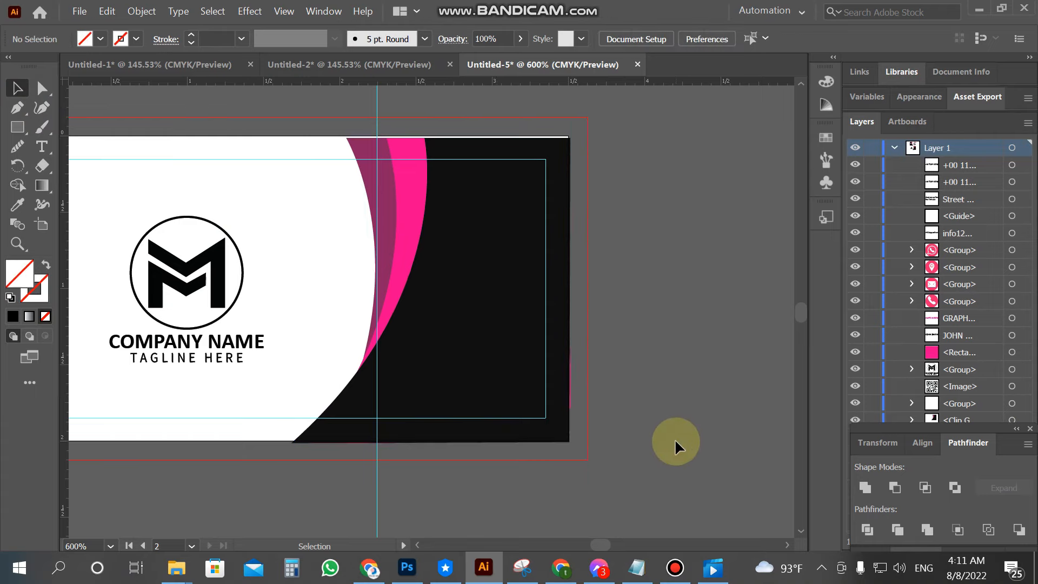
click(563, 414)
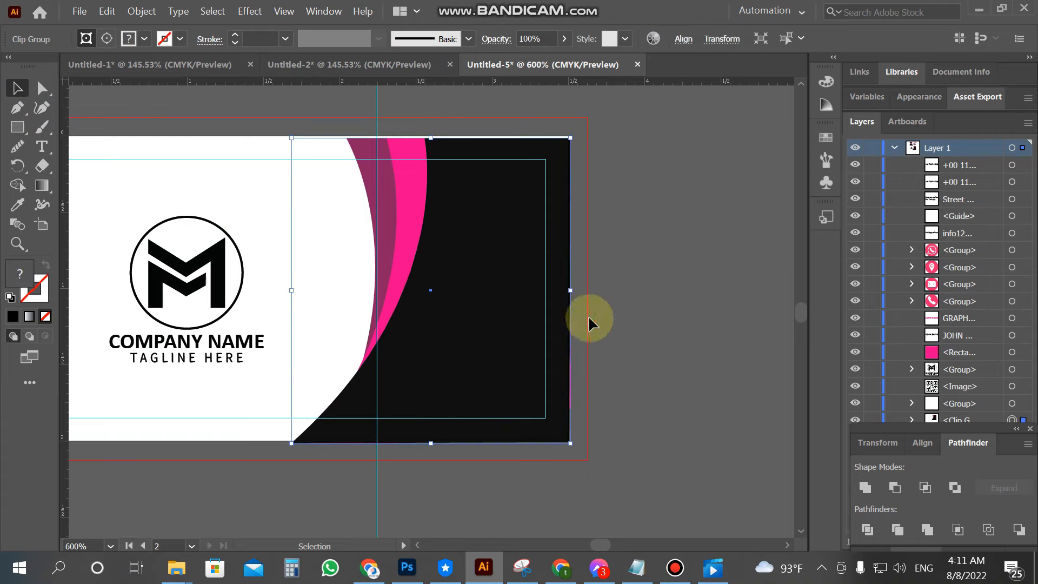
click(142, 11)
click(208, 103)
click(412, 97)
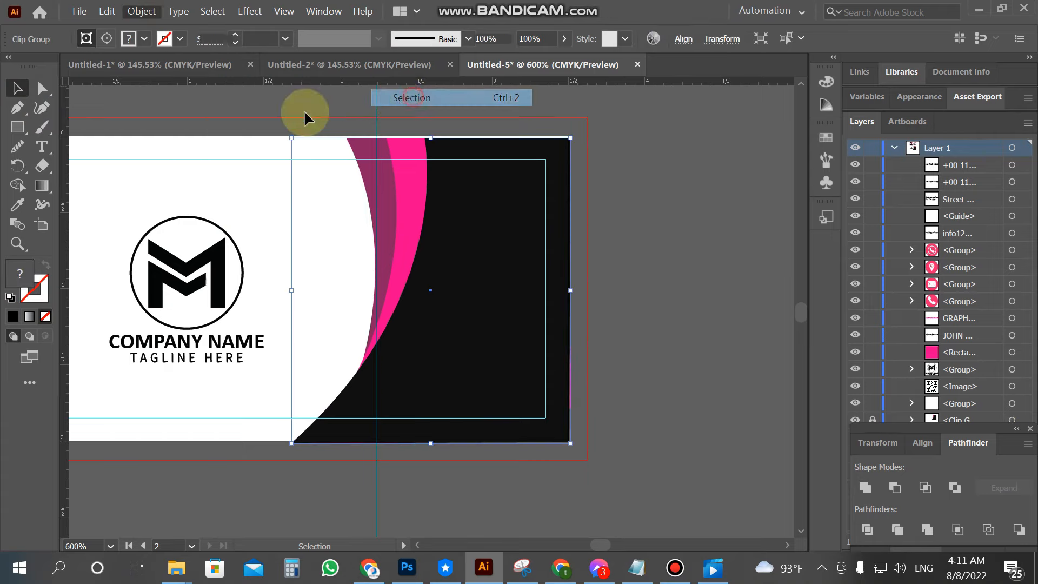
- Draw a thin horizontal bar at the right edge of the lower card's black area and fill it with the curve's pink
click(13, 132)
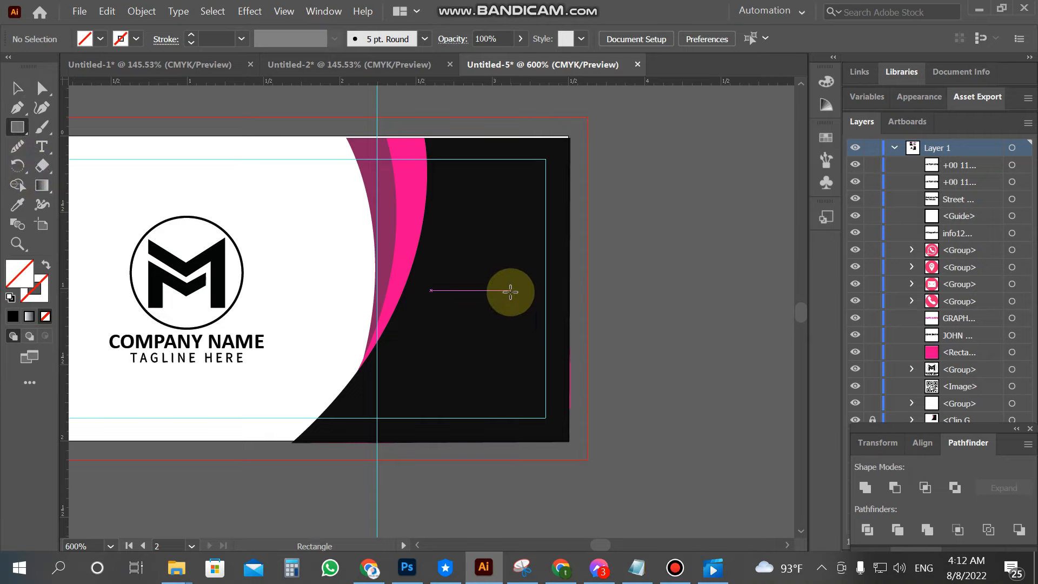
click(511, 292)
click(547, 308)
drag(528, 290, 568, 293)
key(i)
click(414, 238)
key(v)
click(627, 297)
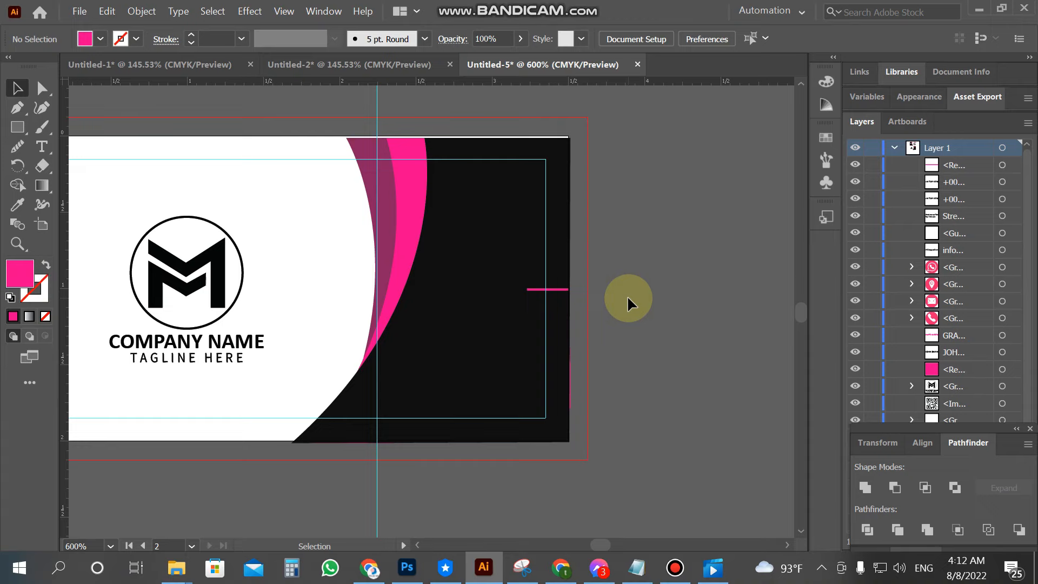
- Adjust the pink bar so its end meets the lower card's right edge
click(555, 289)
key(z)
click(557, 292)
click(473, 338)
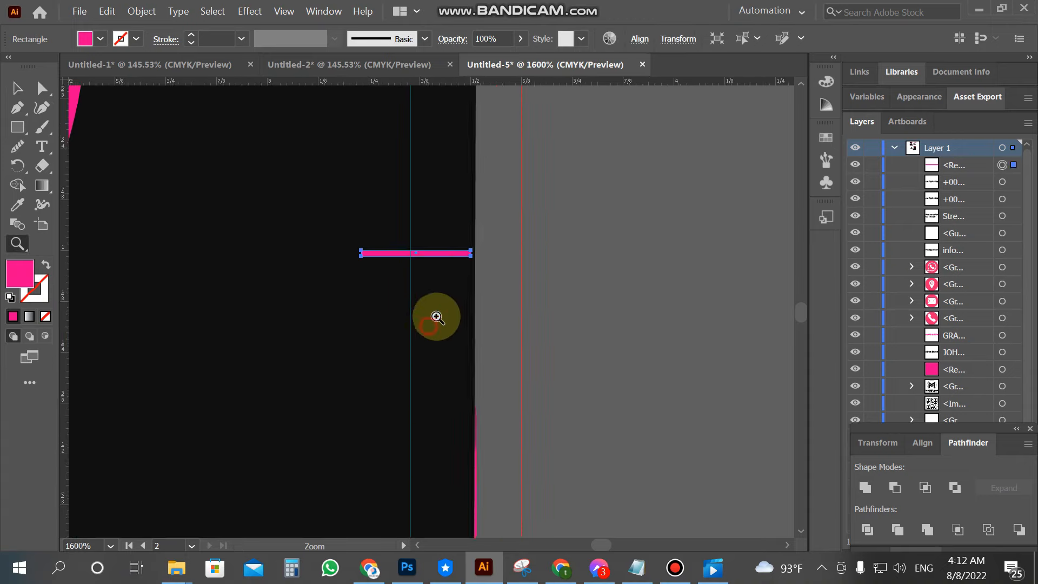
click(436, 313)
click(16, 87)
drag(463, 208, 468, 204)
scroll(522, 373, down, 5)
click(644, 362)
text(www.yourwebsite.com)
drag(715, 352, 468, 375)
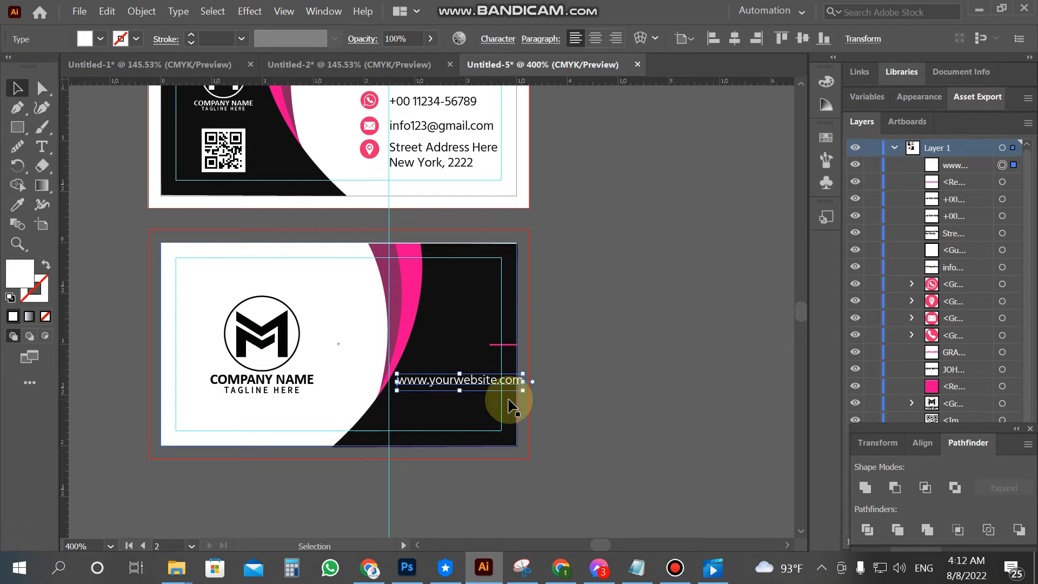
- Scale down the website text and move the pink bar down in line with it, at its right end
key(z)
click(452, 410)
click(447, 327)
click(45, 149)
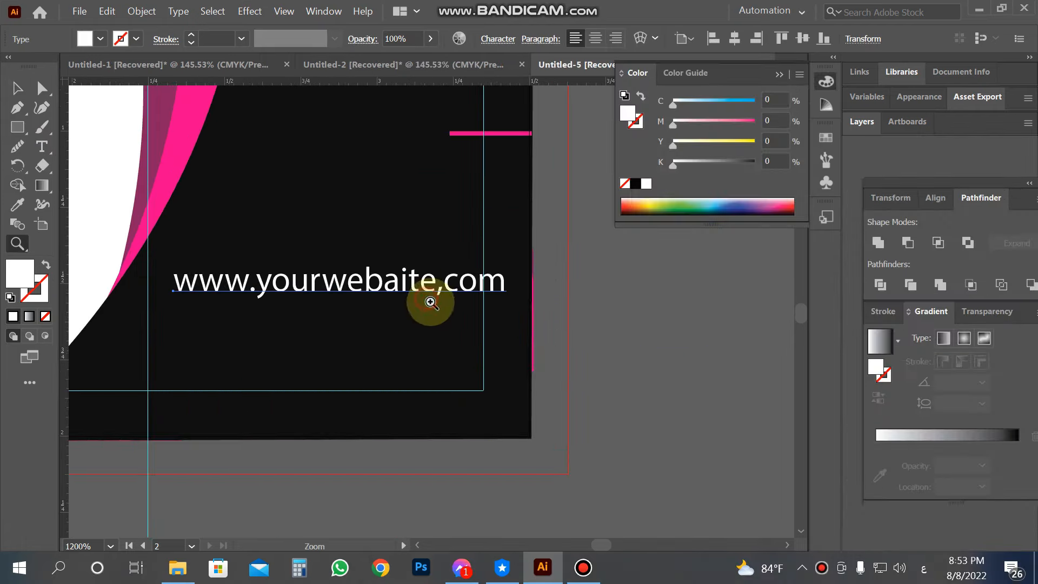
click(17, 88)
click(509, 295)
drag(514, 297, 376, 266)
drag(501, 142, 473, 284)
drag(411, 279, 415, 278)
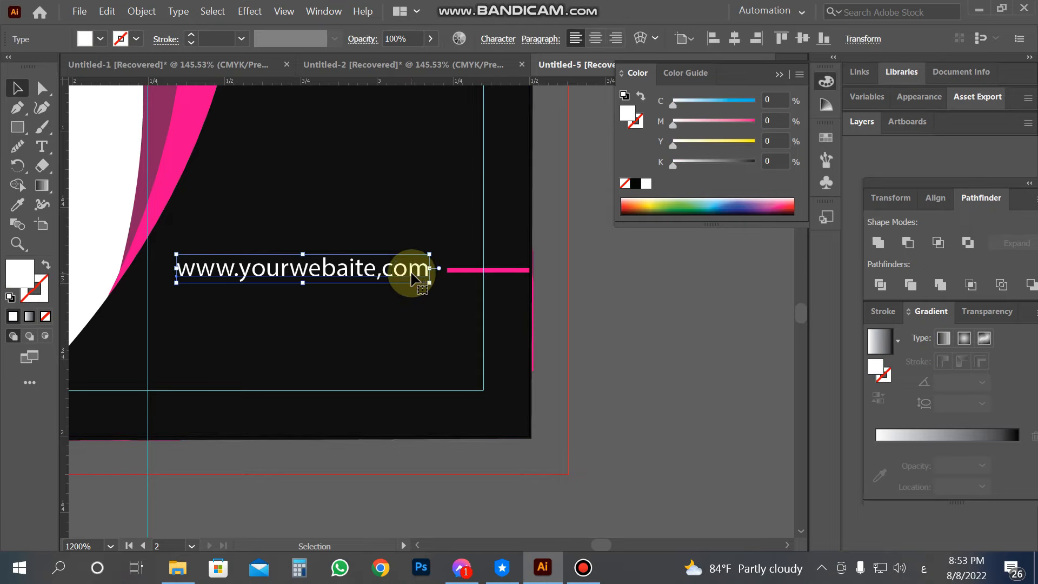
- Enlarge the website text slightly and nudge it left so it fits between the vertical guide and the pink bar
drag(176, 254, 160, 252)
key(Left)
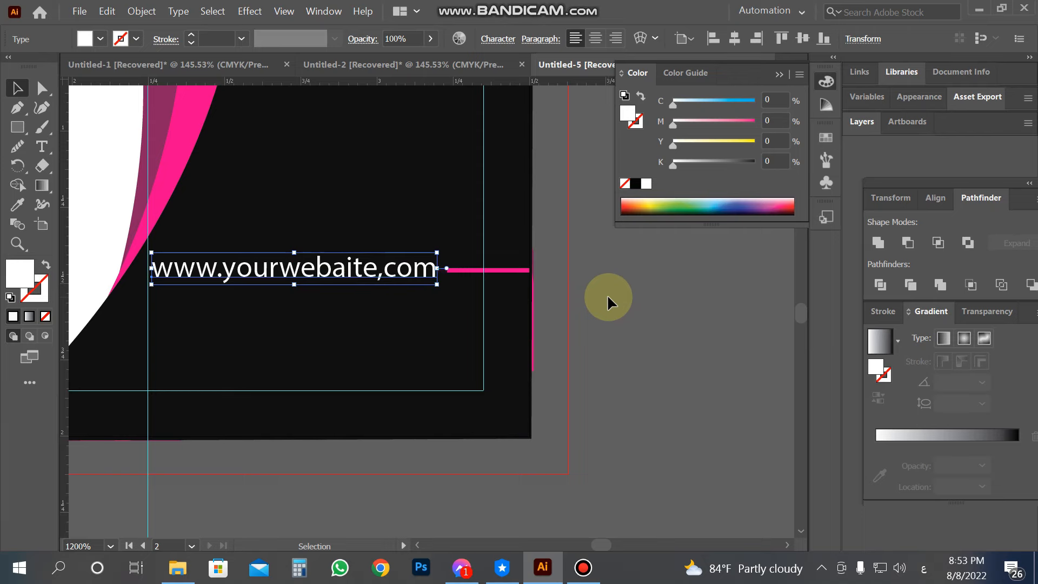
key(Left)
click(676, 320)
key(z)
alt+click(190, 321)
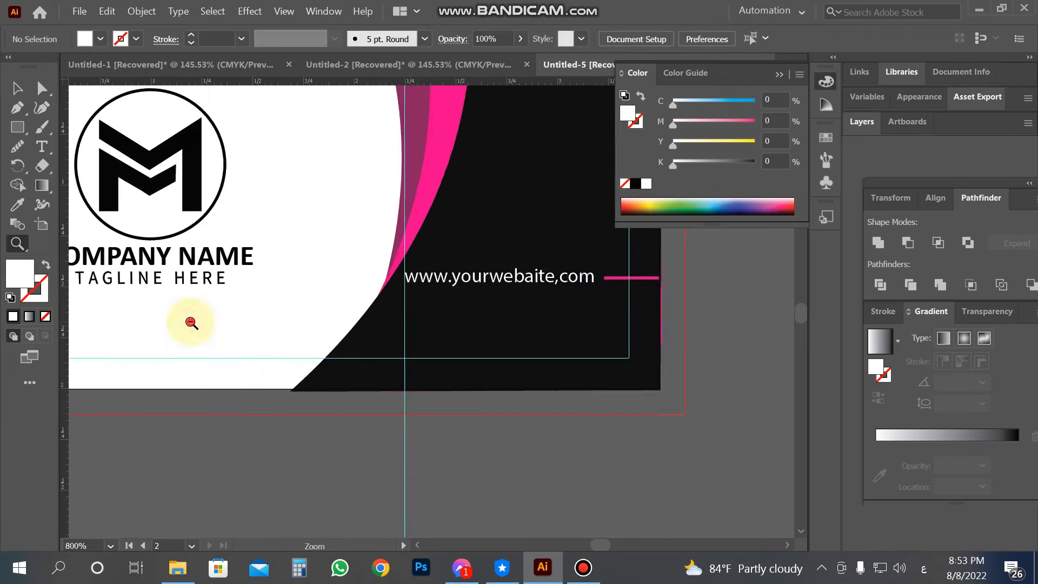
alt+click(549, 308)
alt+click(448, 290)
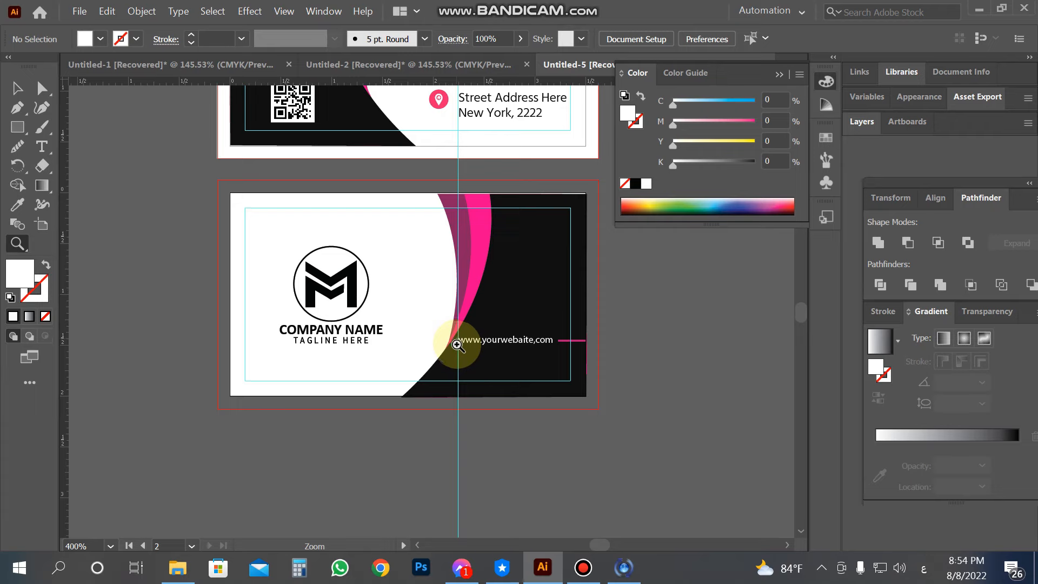
scroll(453, 344, up, 1)
click(17, 88)
click(549, 267)
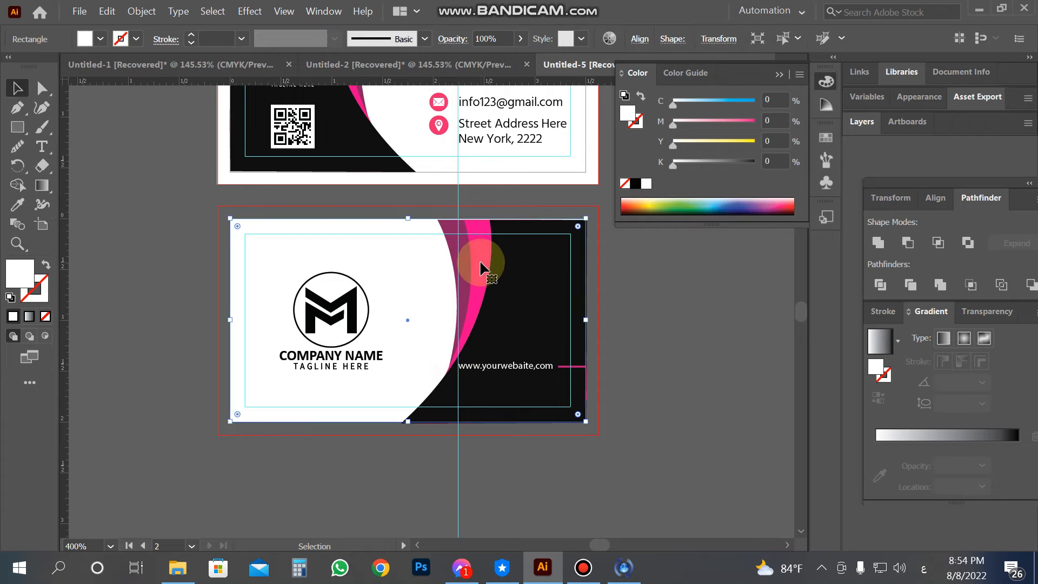
click(697, 327)
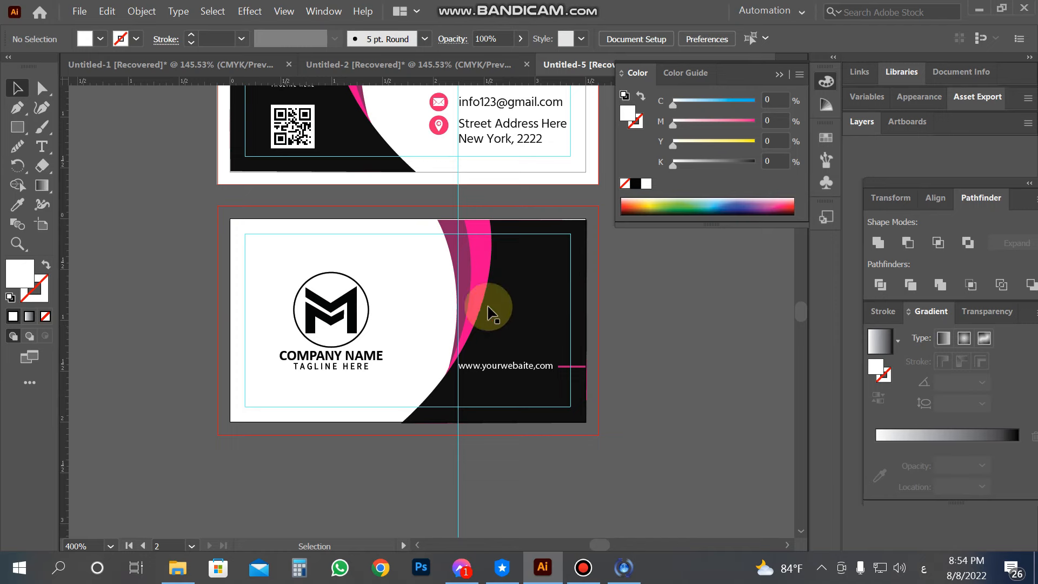
key(z)
alt+click(433, 306)
click(17, 90)
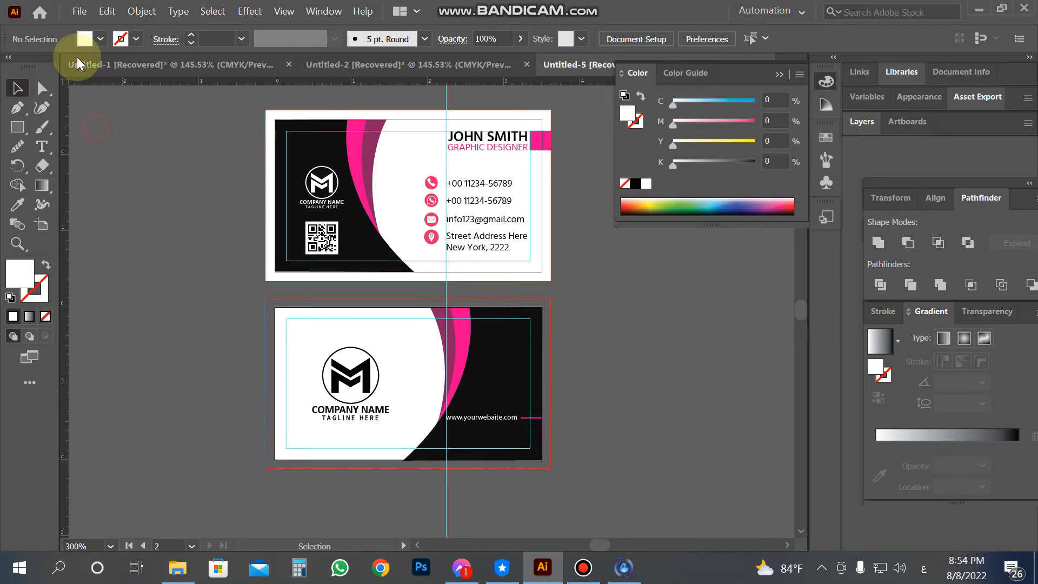
- Export both card sides as a CMYK JPEG named Untitled-5 [Recovered] to the G: drive, at quality 1 (Low) and High (300 ppi) resolution
click(80, 10)
mouse_move(129, 291)
click(391, 307)
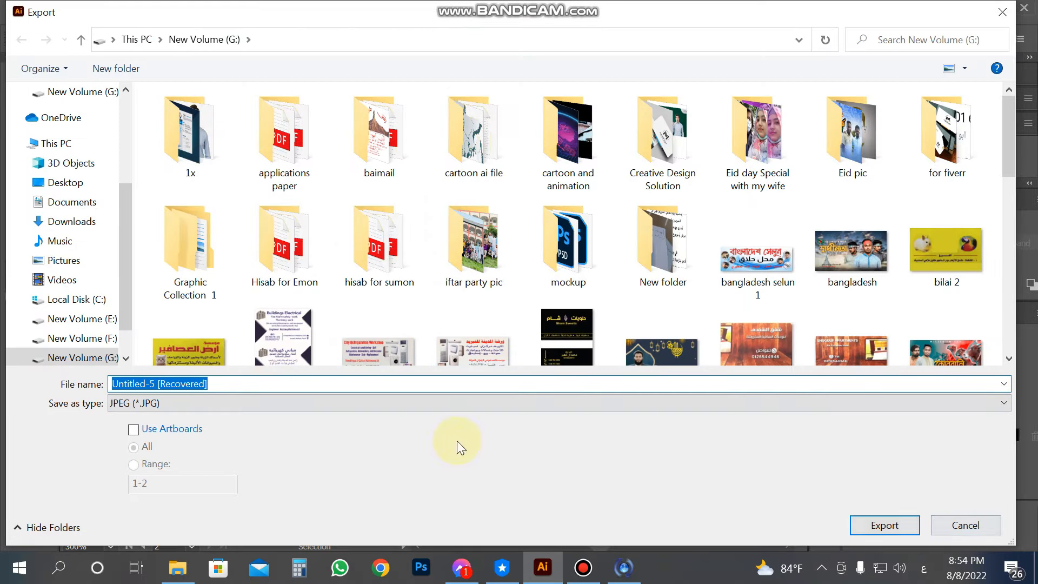
click(885, 524)
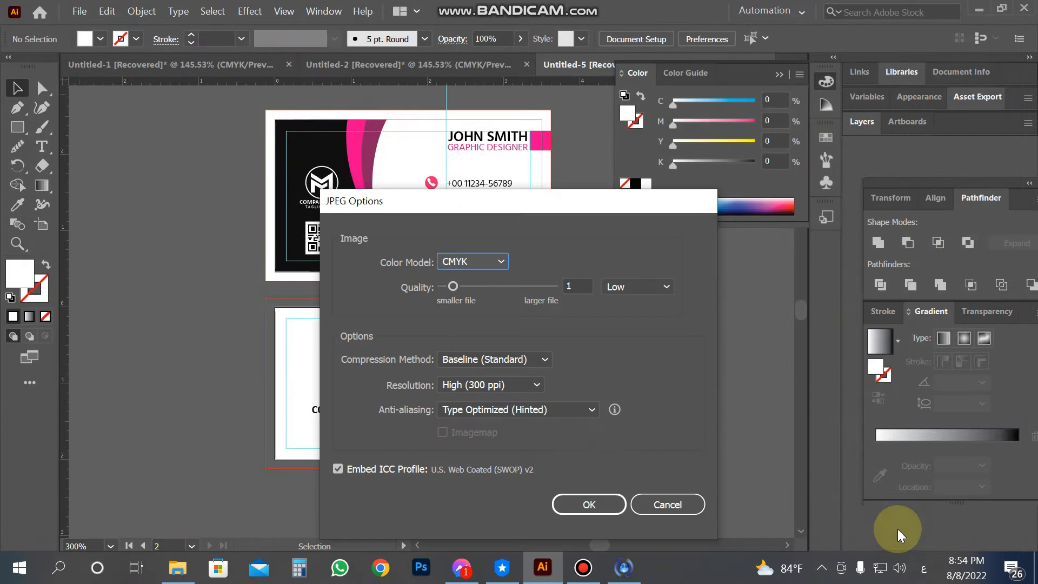
click(576, 506)
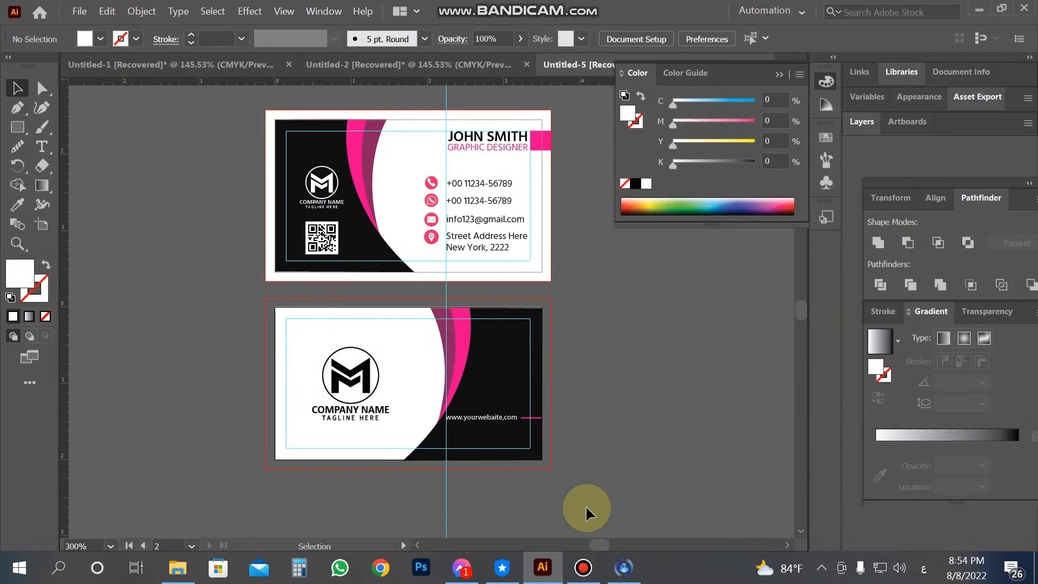